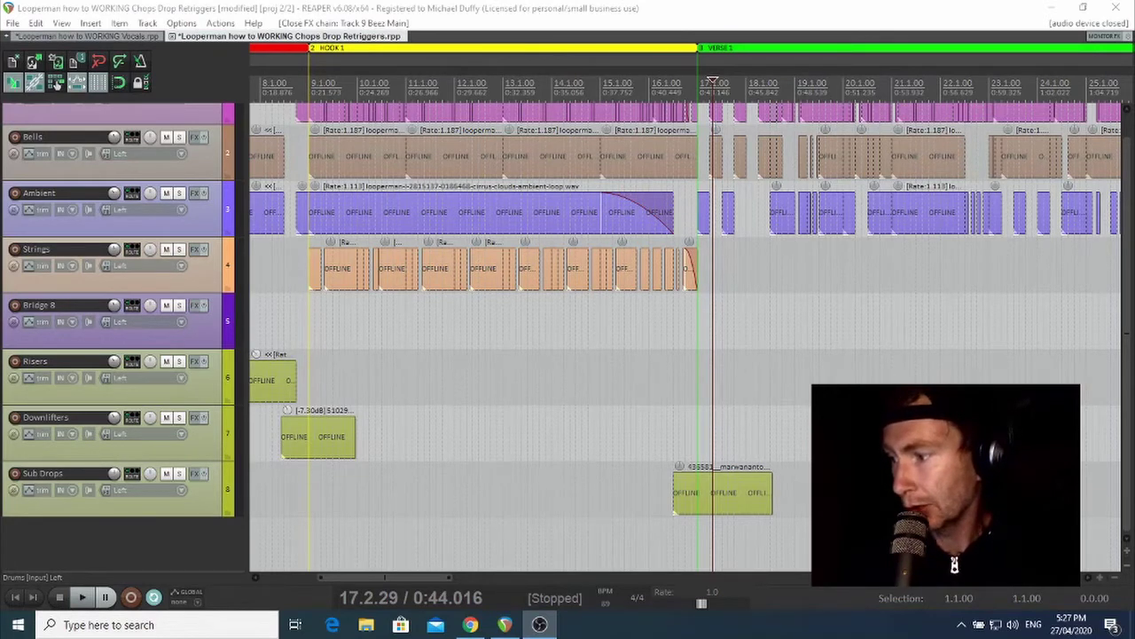
Review the track arrangement in the Looperman how to WORKING Vocals project, and return to the Chops Drop Retriggers project.
{"action": "left_click", "coordinate": [87, 40]}
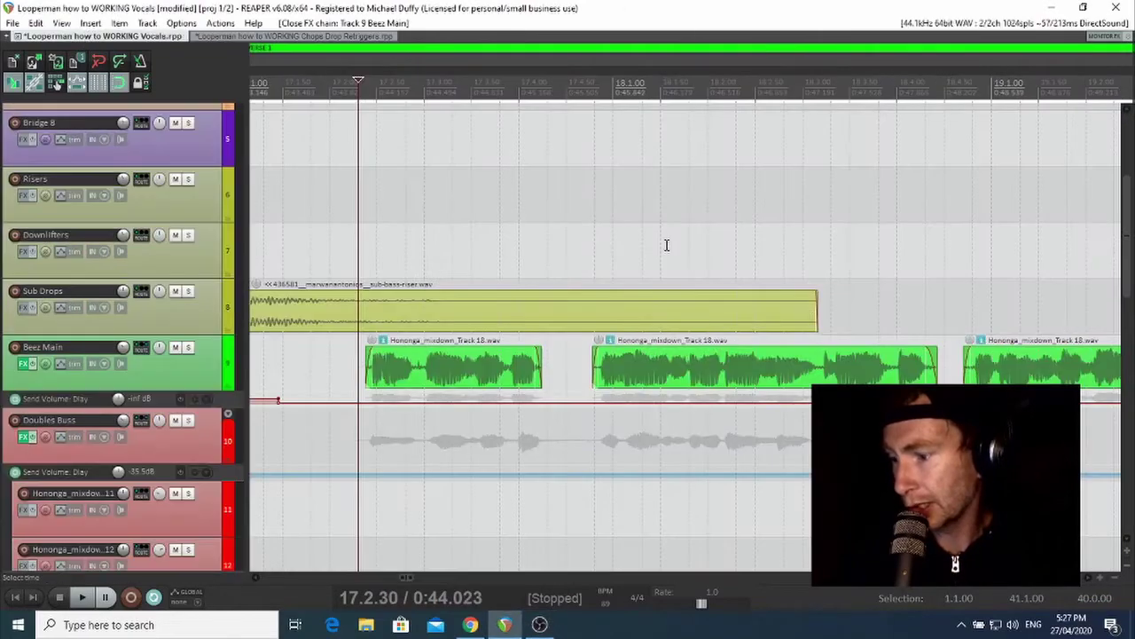
{"action": "scroll", "coordinate": [665, 248], "scroll_direction": "down", "scroll_amount": 4}
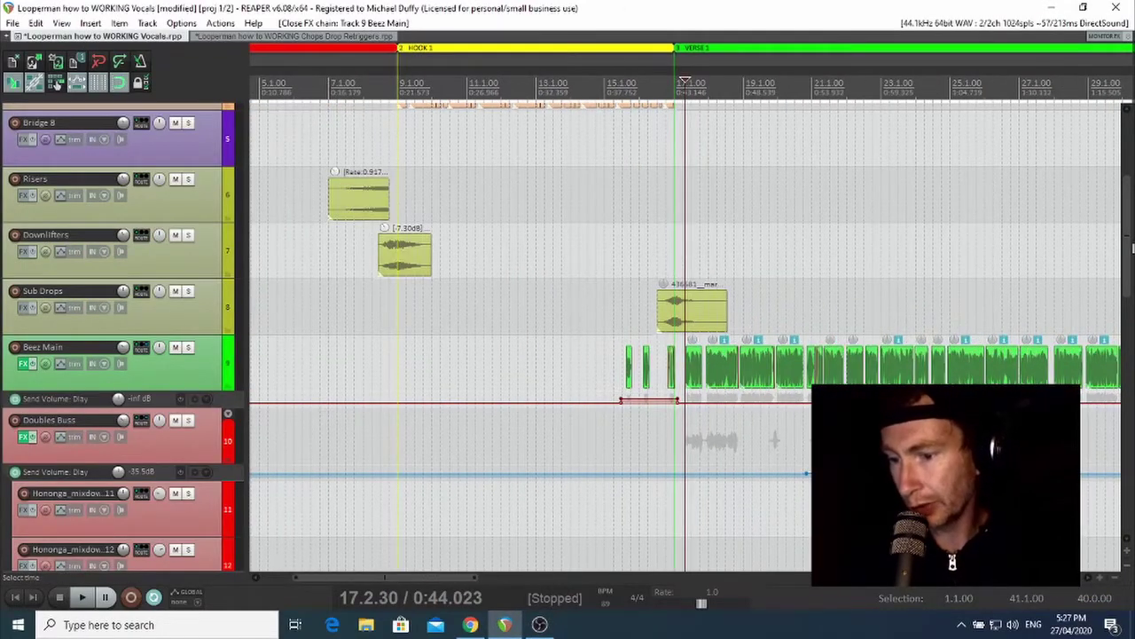
{"action": "left_click_drag", "start_coordinate": [1118, 239], "coordinate": [1120, 111]}
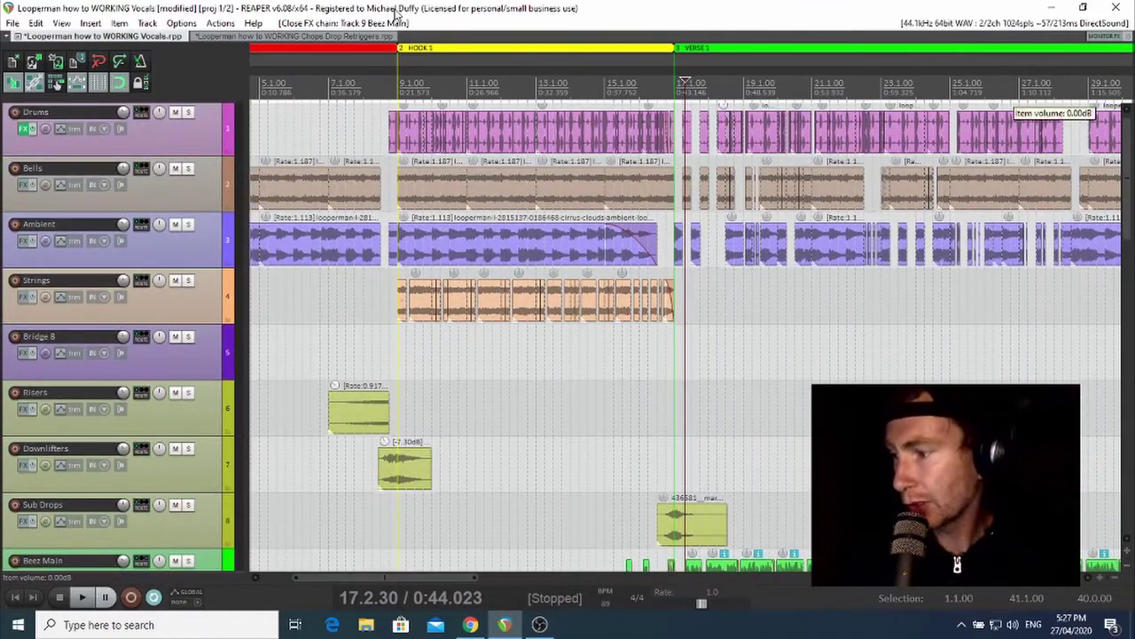
{"action": "left_click", "coordinate": [342, 38]}
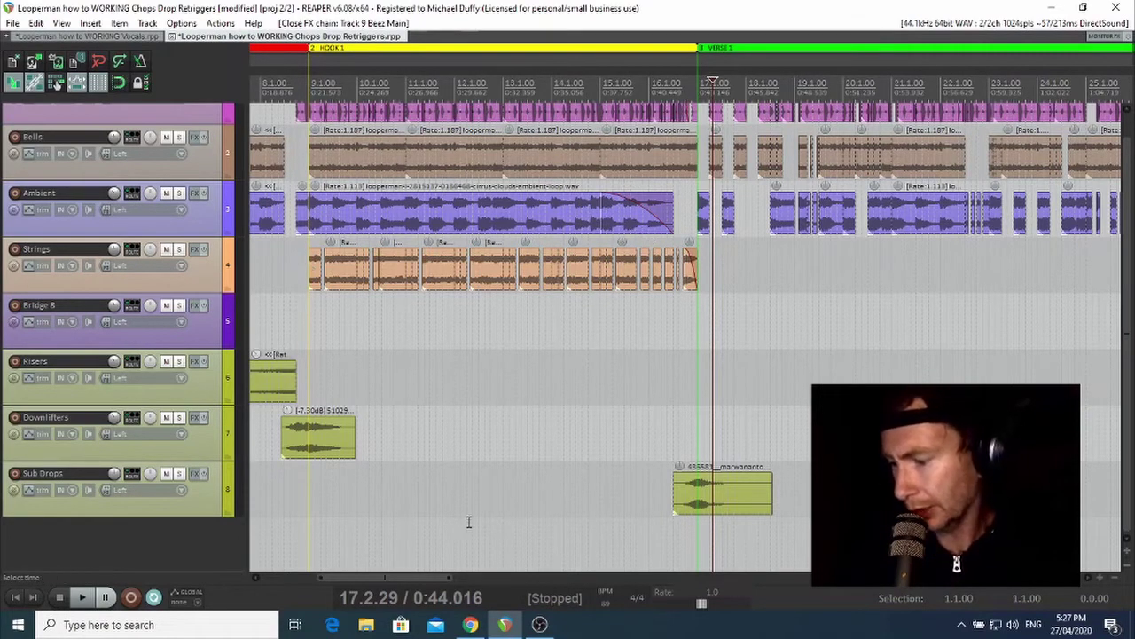
Switch to File Explorer and open the Hononga Stems folder inside the Looperman how to folder.
{"action": "left_click", "coordinate": [367, 624]}
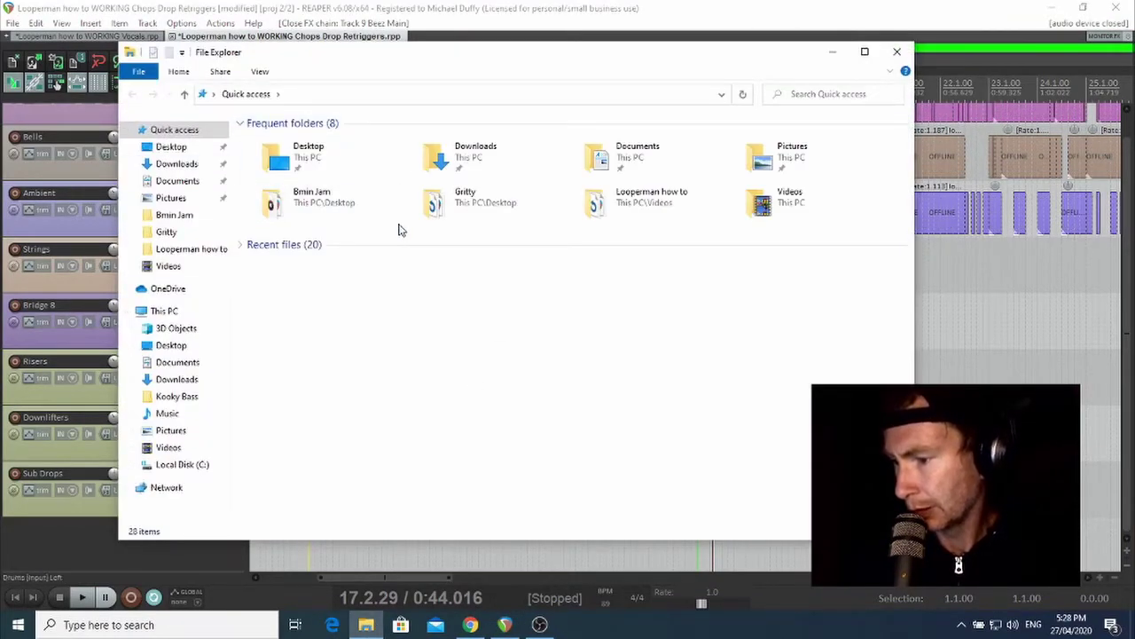
{"action": "double_click", "coordinate": [611, 206]}
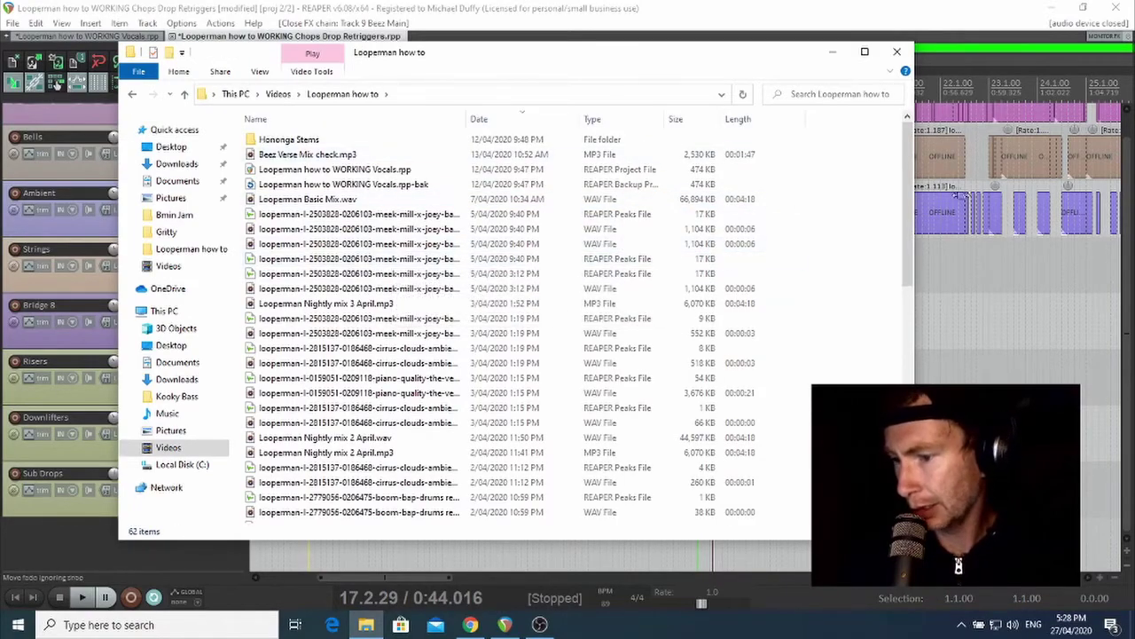
{"action": "scroll", "coordinate": [754, 186], "scroll_direction": "down", "scroll_amount": 3}
{"action": "scroll", "coordinate": [657, 154], "scroll_direction": "up", "scroll_amount": 3}
{"action": "left_click_drag", "start_coordinate": [486, 55], "coordinate": [764, 120]}
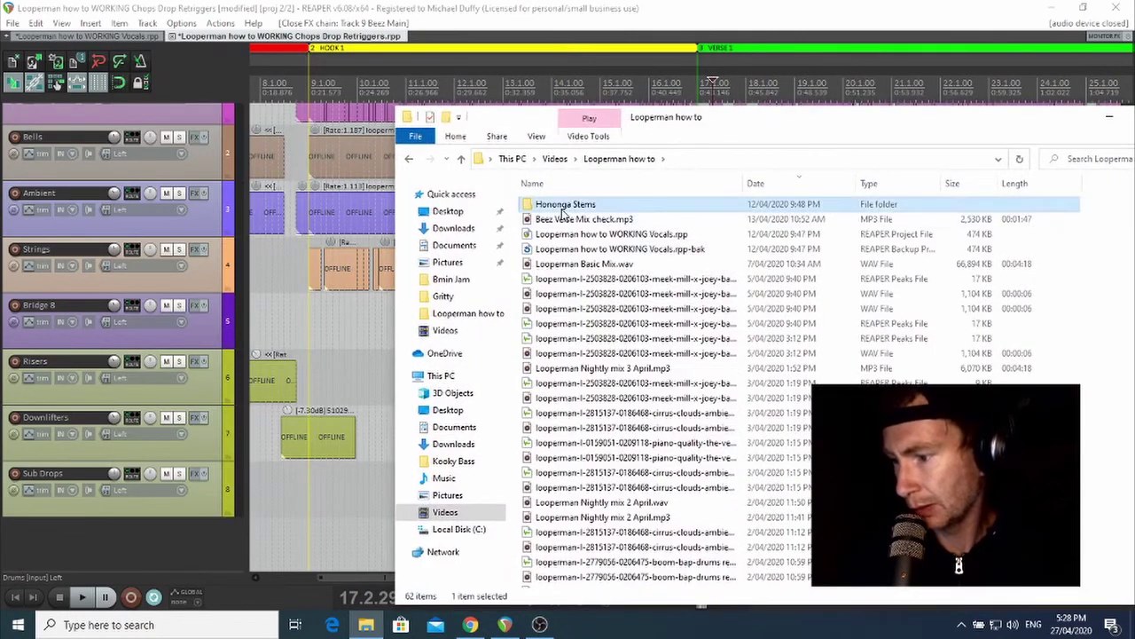
{"action": "double_click", "coordinate": [562, 206]}
{"action": "left_click_drag", "start_coordinate": [949, 140], "coordinate": [761, 117]}
Insert the WAV stems from Hononga_mixdown_Stereo.wav to Hononga_mixdown_Track 23.wav on separate tracks below Sub Drops in REAPER.
{"action": "scroll", "coordinate": [888, 213], "scroll_direction": "down", "scroll_amount": 8}
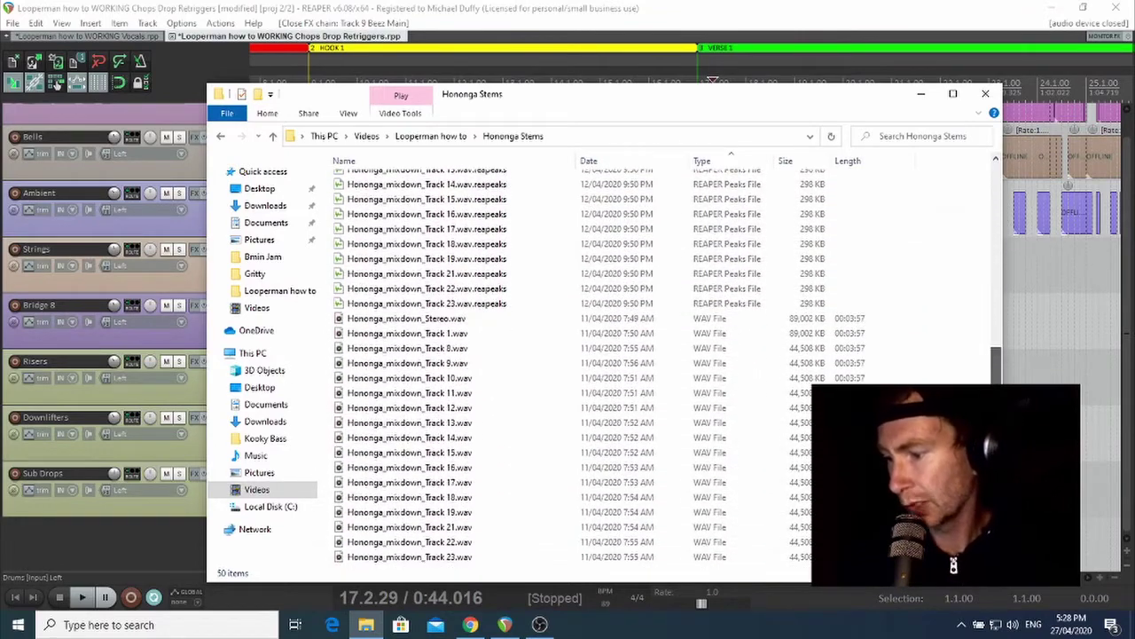
{"action": "left_click", "coordinate": [398, 321]}
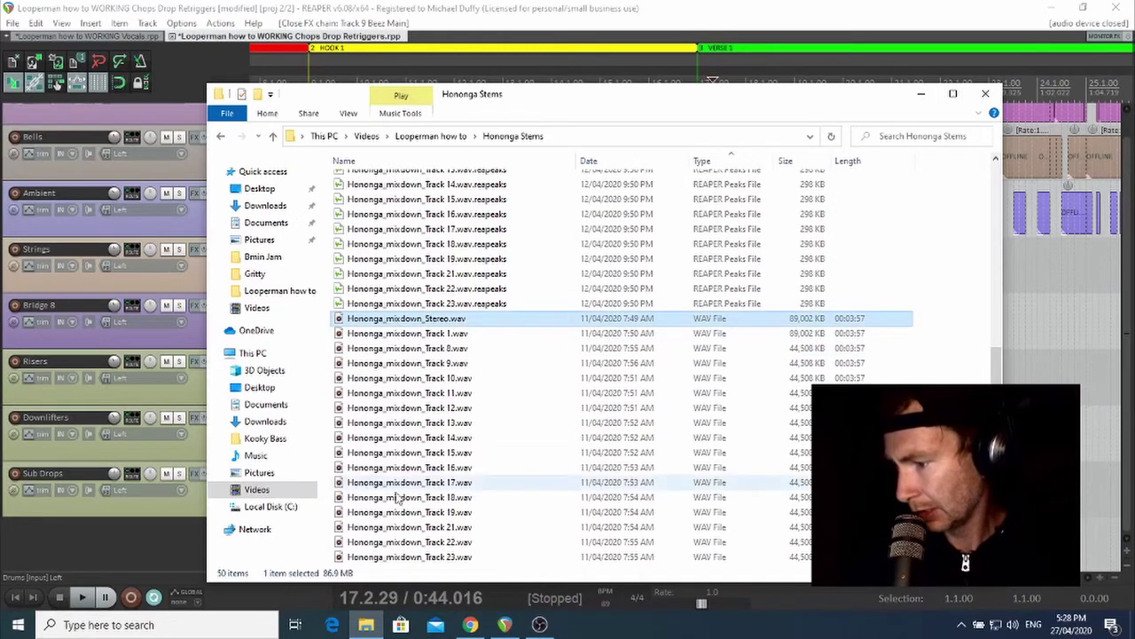
{"action": "left_click", "coordinate": [420, 557], "text": "shift"}
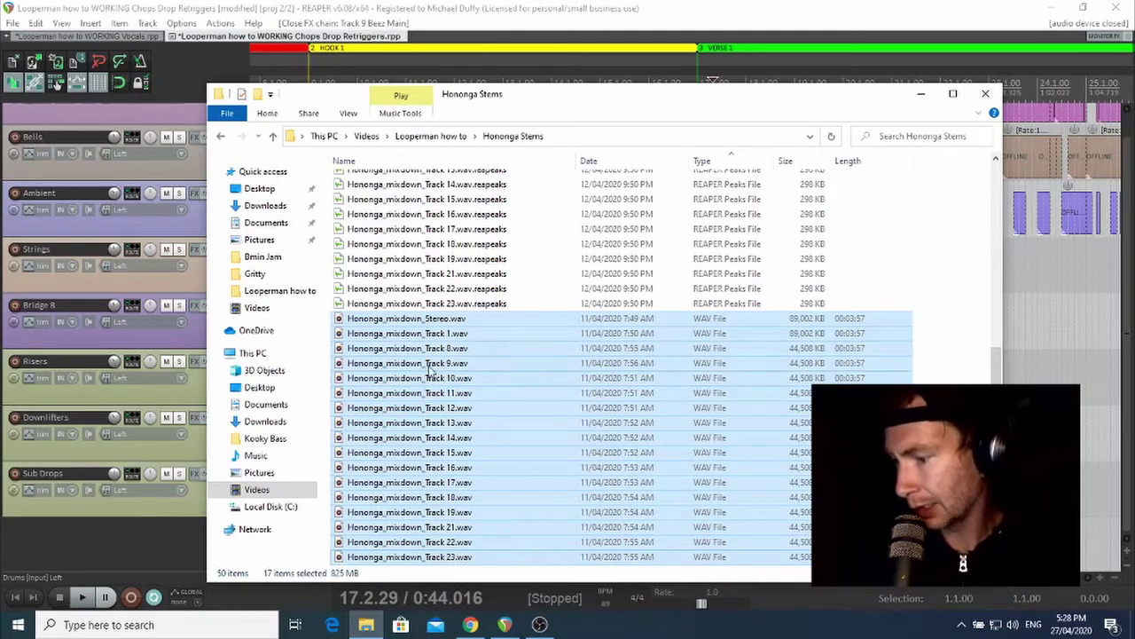
{"action": "left_click_drag", "start_coordinate": [530, 95], "coordinate": [912, 73]}
{"action": "left_click_drag", "start_coordinate": [794, 303], "coordinate": [258, 556]}
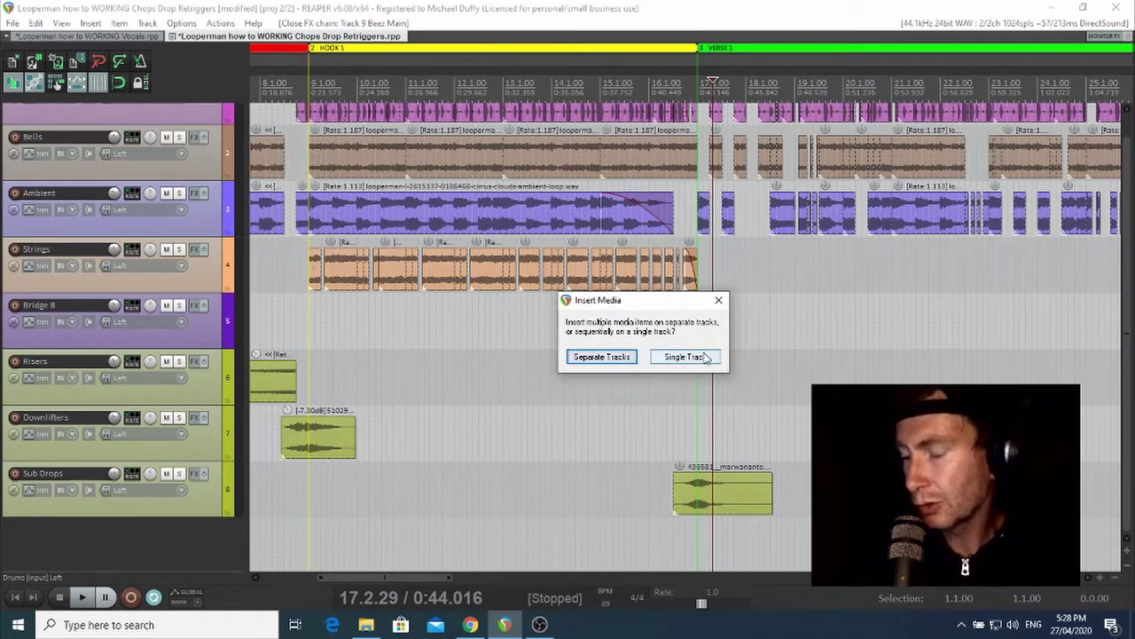
{"action": "left_click", "coordinate": [601, 356]}
Move all the imported Hononga stem items together so they start at the project start, 1.1.00.
{"action": "scroll", "coordinate": [683, 337], "scroll_direction": "down", "scroll_amount": 3}
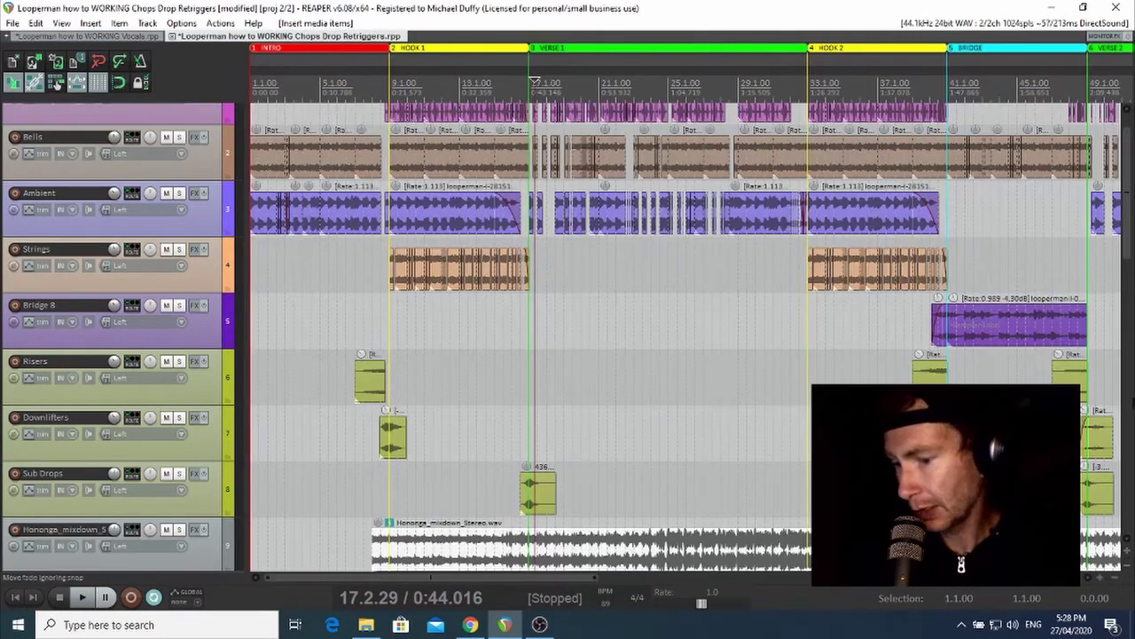
{"action": "scroll", "coordinate": [1129, 311], "scroll_direction": "down", "scroll_amount": 3}
{"action": "scroll", "coordinate": [1129, 311], "scroll_direction": "down", "scroll_amount": 2}
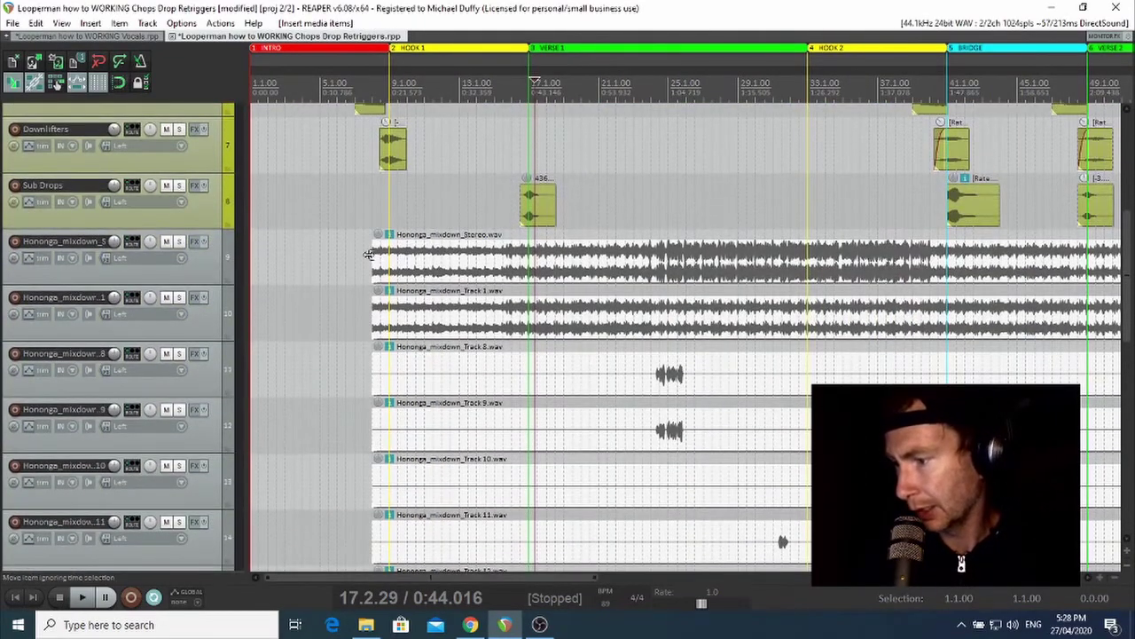
{"action": "left_click_drag", "start_coordinate": [723, 270], "coordinate": [505, 285]}
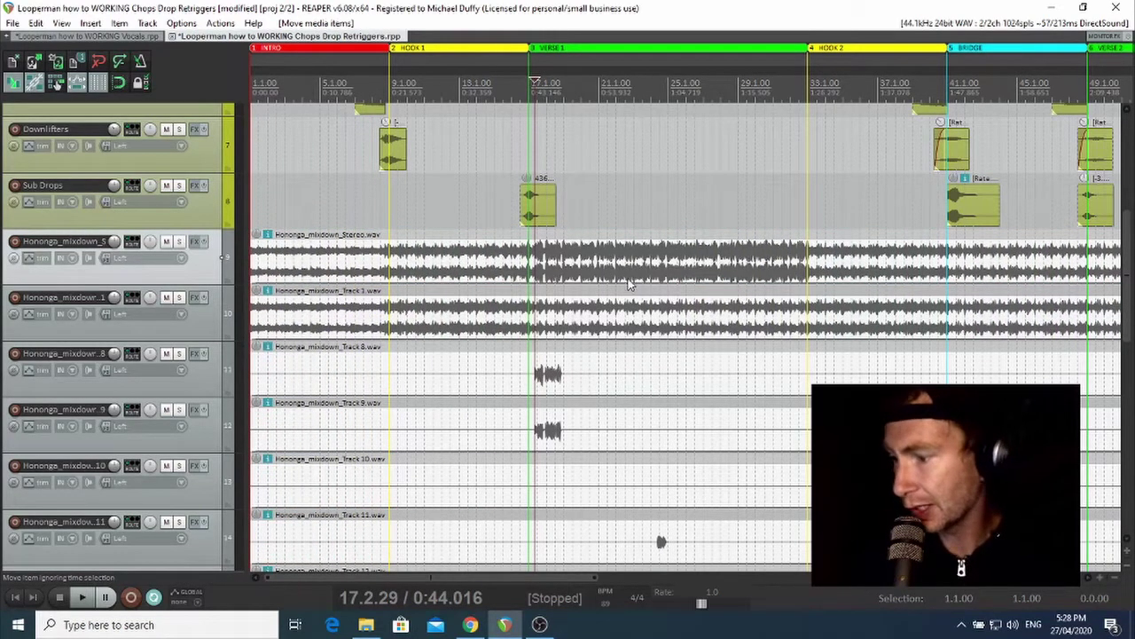
Examine the waveforms of all imported Hononga stem tracks to see which hold audio and where it falls.
{"action": "scroll", "coordinate": [1125, 355], "scroll_direction": "down", "scroll_amount": 15}
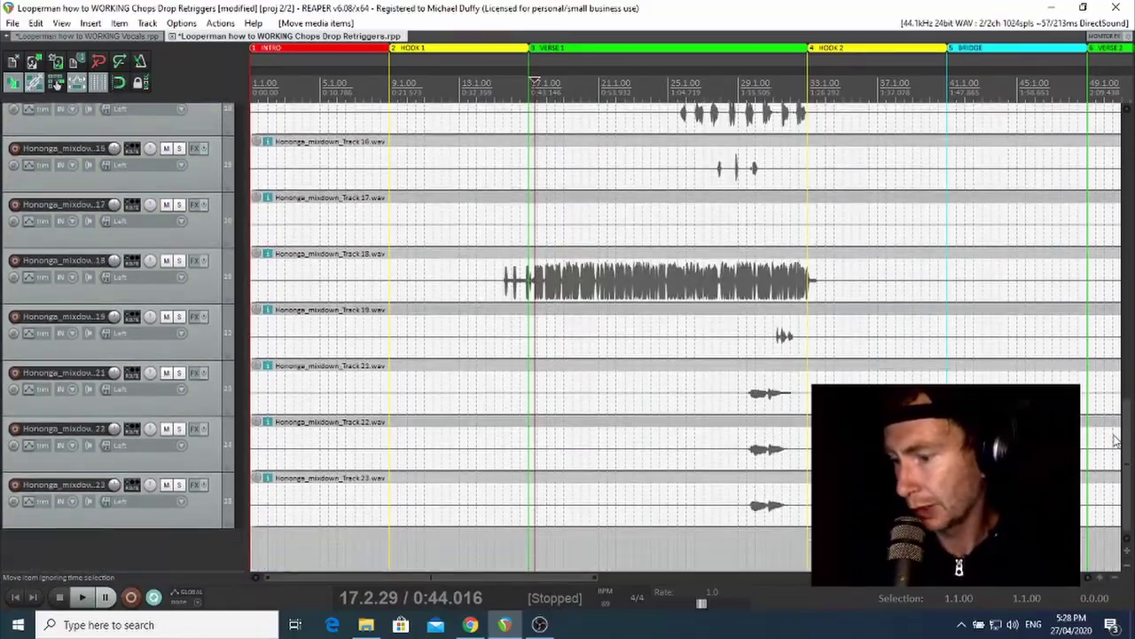
{"action": "scroll", "coordinate": [1117, 405], "scroll_direction": "up", "scroll_amount": 15}
{"action": "scroll", "coordinate": [1107, 324], "scroll_direction": "down", "scroll_amount": 15}
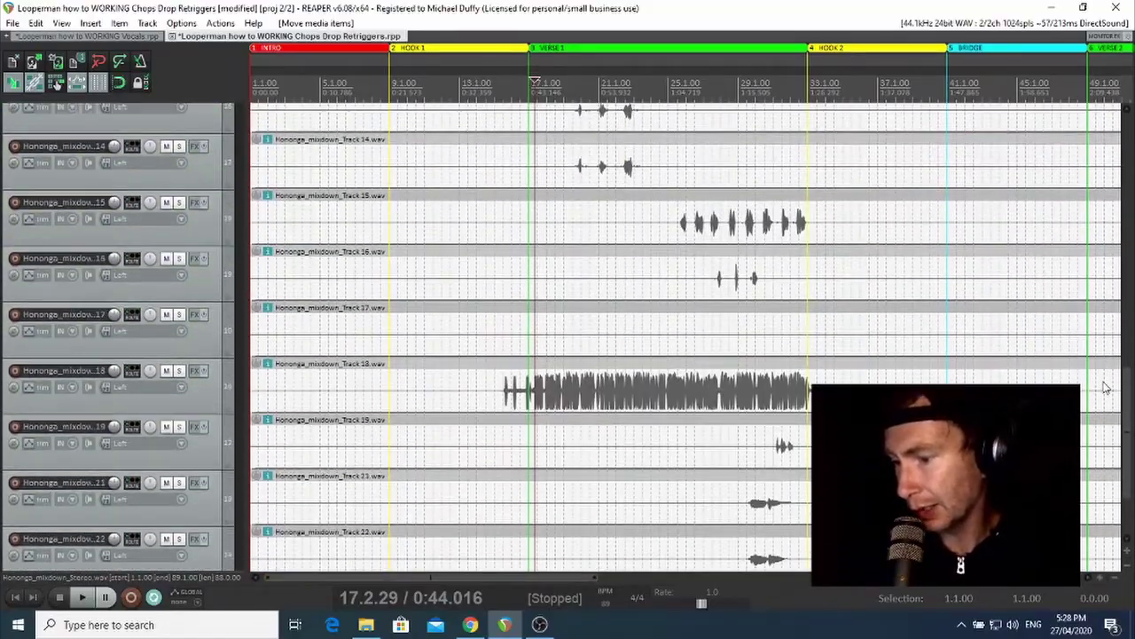
{"action": "scroll", "coordinate": [1106, 449], "scroll_direction": "up", "scroll_amount": 10}
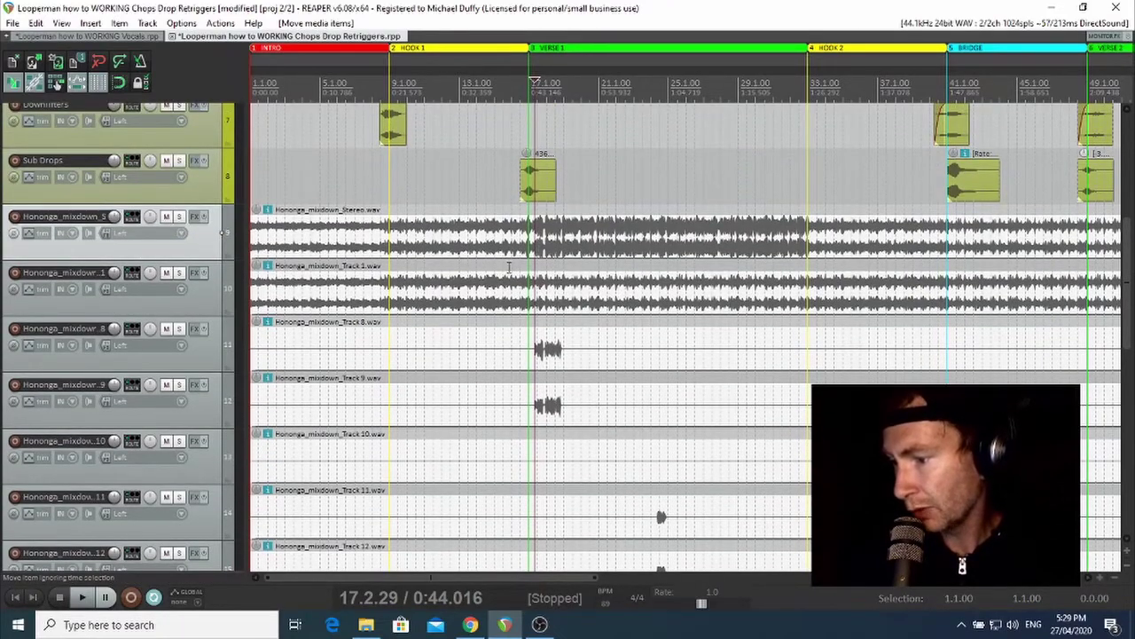
{"action": "scroll", "coordinate": [1128, 268], "scroll_direction": "down", "scroll_amount": 3}
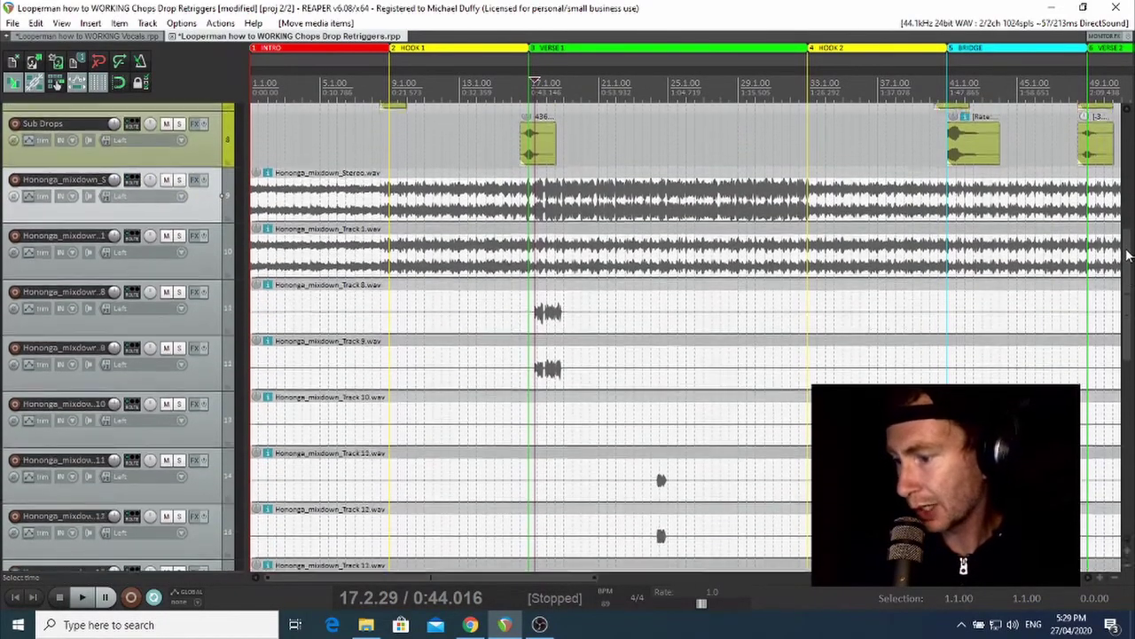
{"action": "scroll", "coordinate": [1128, 268], "scroll_direction": "down", "scroll_amount": 2}
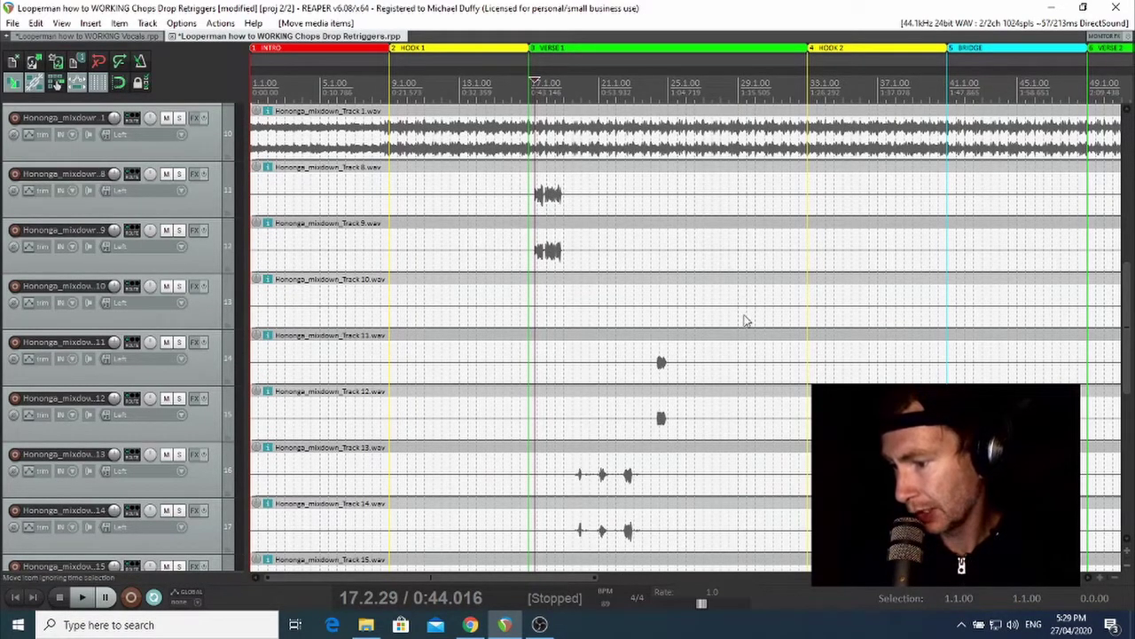
{"action": "left_click_drag", "start_coordinate": [596, 577], "coordinate": [536, 533]}
{"action": "scroll", "coordinate": [626, 270], "scroll_direction": "down", "scroll_amount": 2}
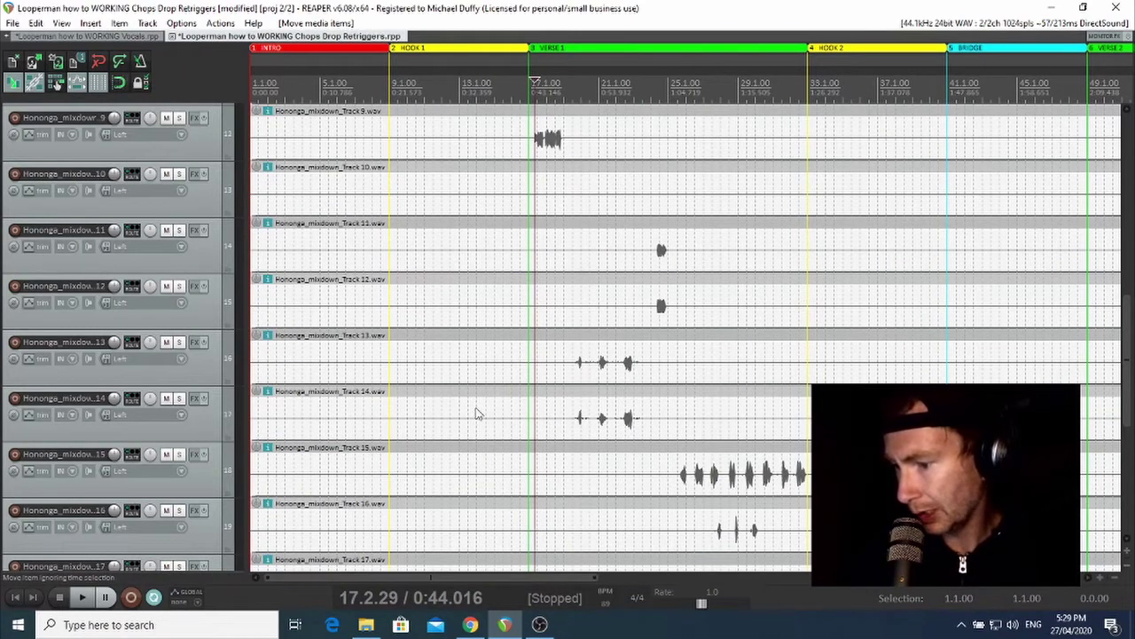
{"action": "scroll", "coordinate": [496, 364], "scroll_direction": "down", "scroll_amount": 3}
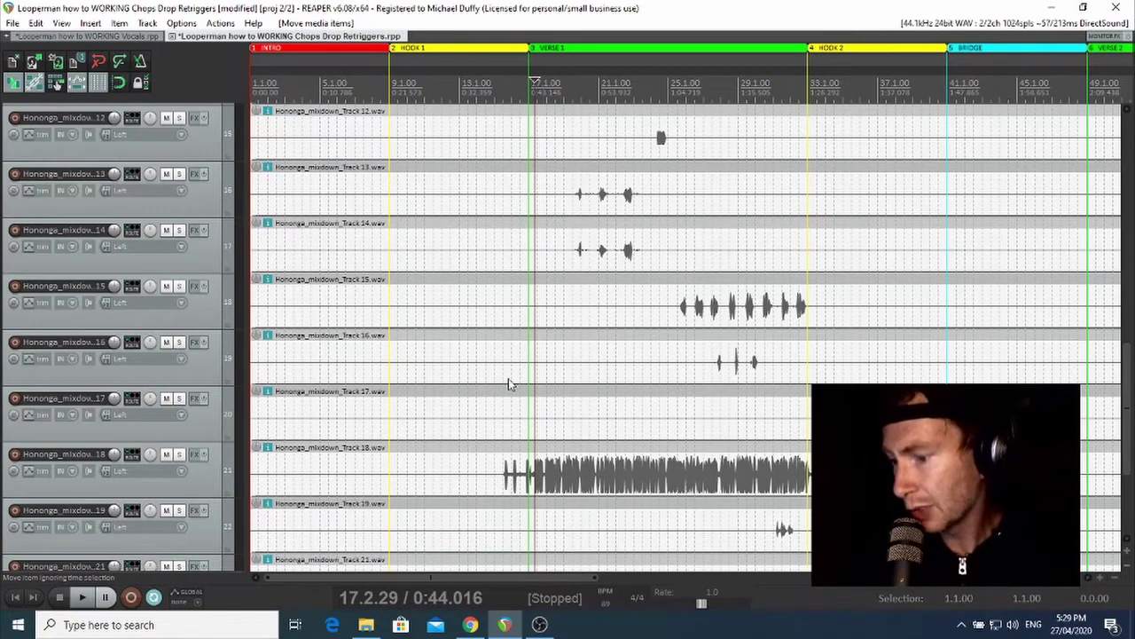
{"action": "scroll", "coordinate": [155, 419], "scroll_direction": "down", "scroll_amount": 1}
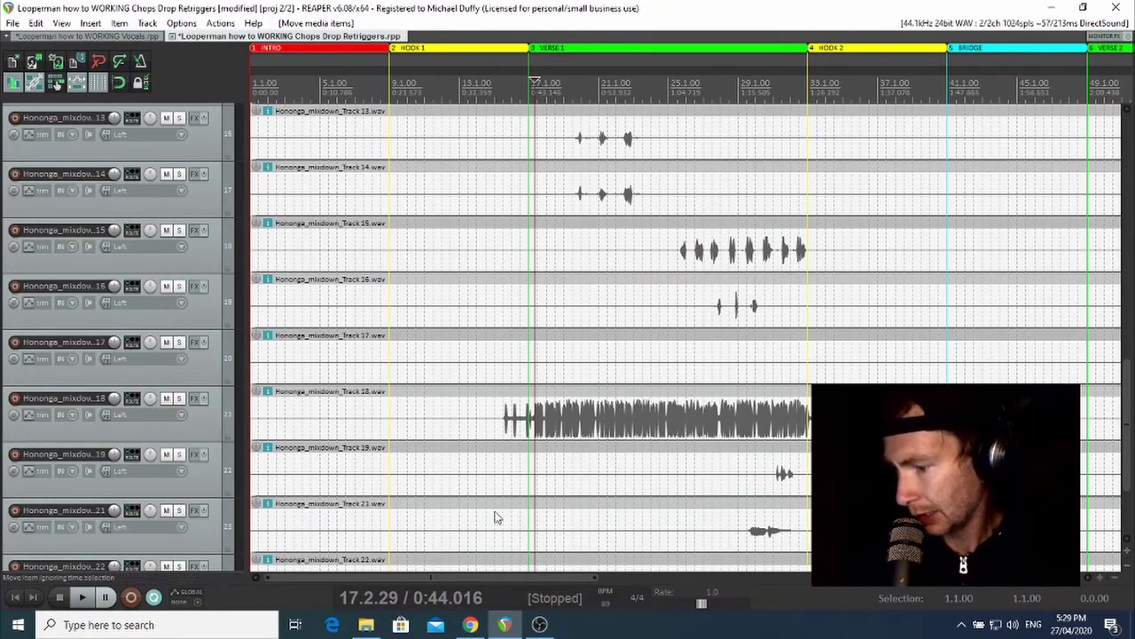
{"action": "mouse_move", "coordinate": [514, 575]}
{"action": "left_mouse_down"}
{"action": "mouse_move", "coordinate": [887, 574]}
{"action": "mouse_move", "coordinate": [519, 575]}
{"action": "left_mouse_up"}
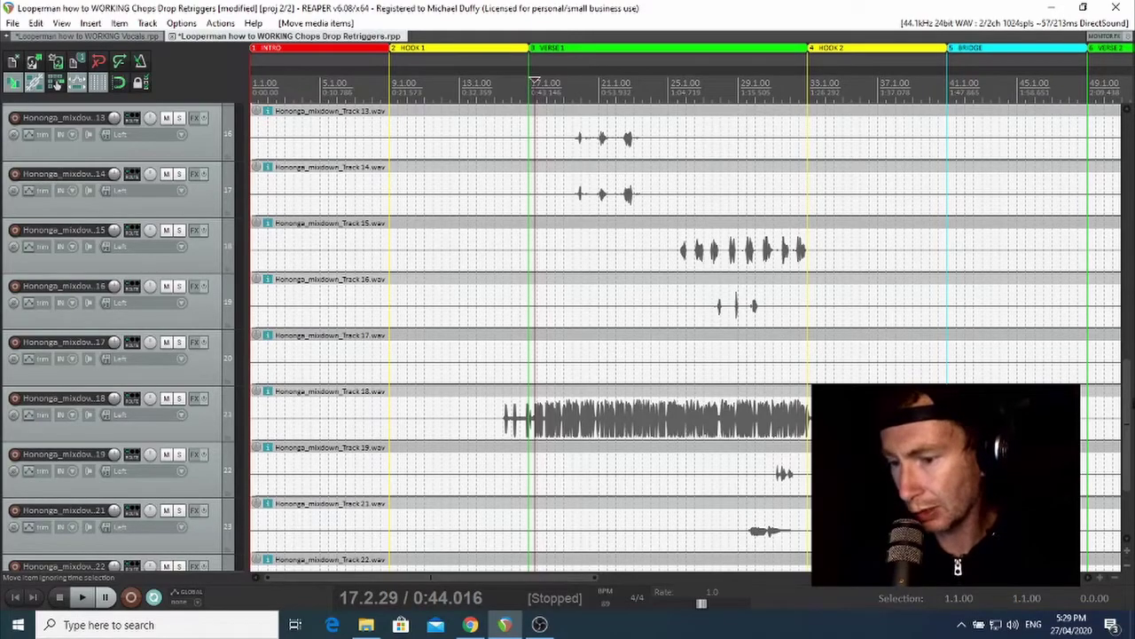
{"action": "scroll", "coordinate": [1129, 420], "scroll_direction": "down", "scroll_amount": 2}
{"action": "scroll", "coordinate": [1129, 420], "scroll_direction": "down", "scroll_amount": 2}
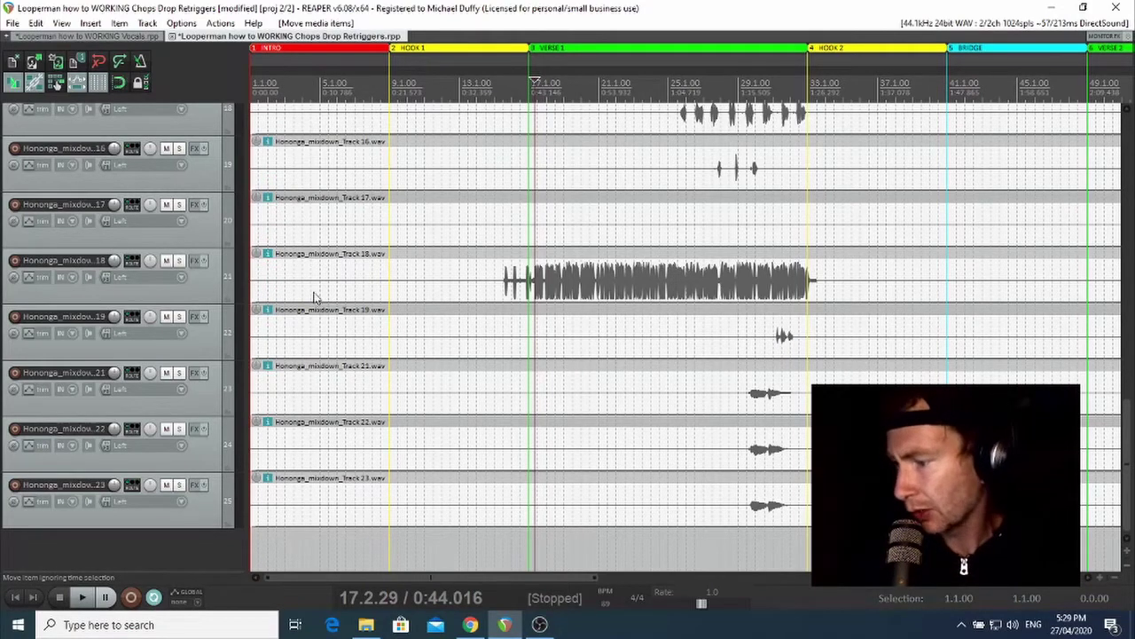
{"action": "left_click", "coordinate": [195, 241]}
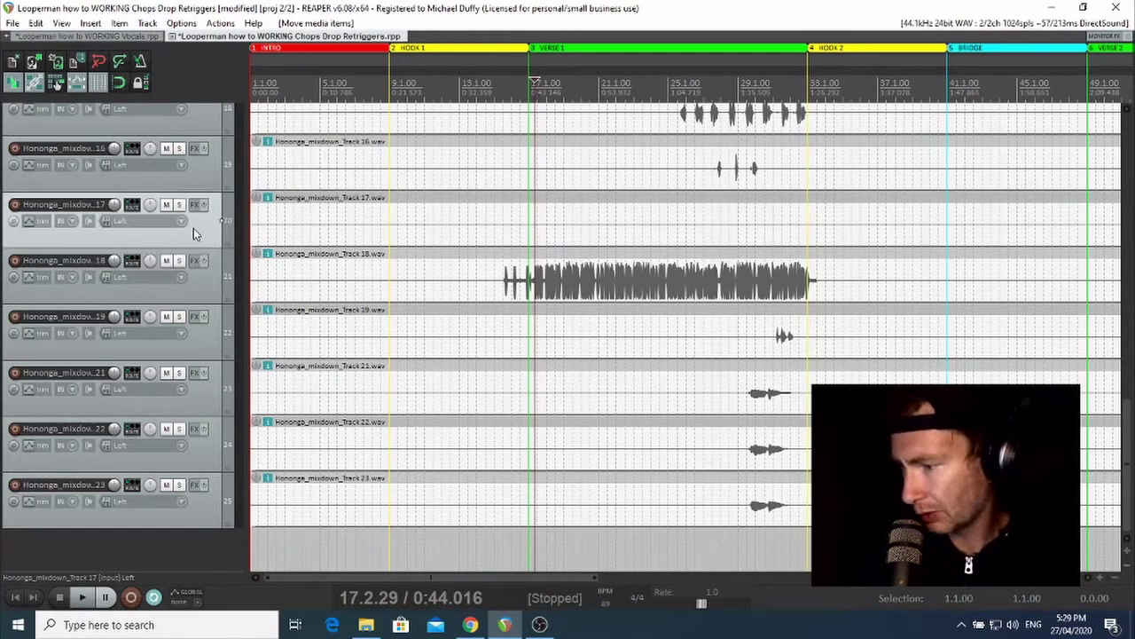
{"action": "scroll", "coordinate": [193, 237], "scroll_direction": "up", "scroll_amount": 1}
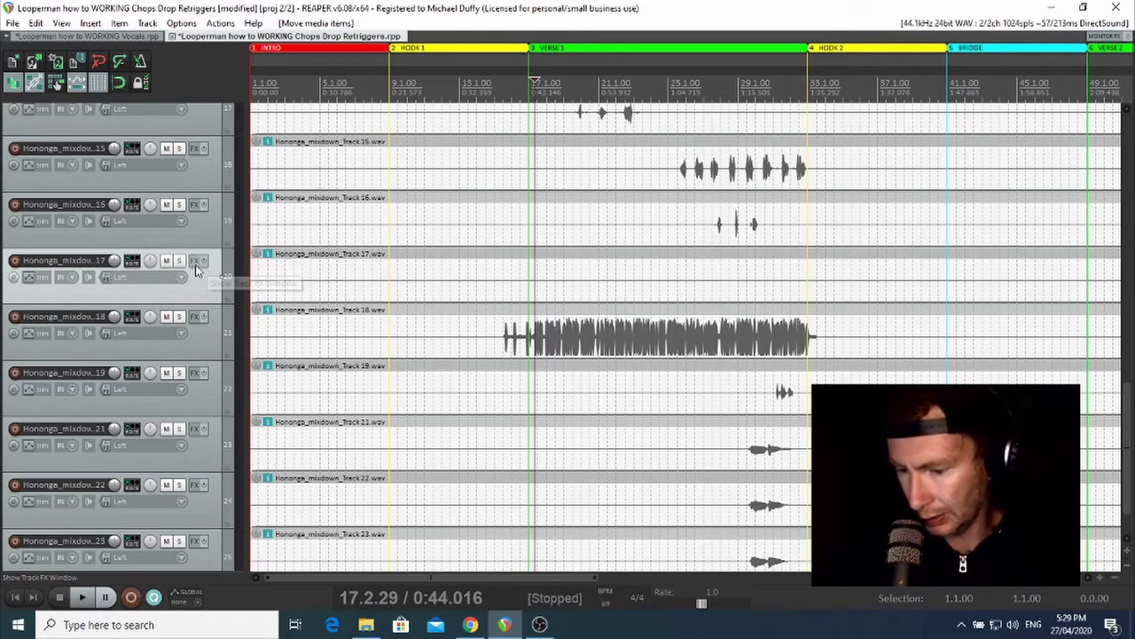
{"action": "left_click_drag", "start_coordinate": [408, 581], "coordinate": [348, 373]}
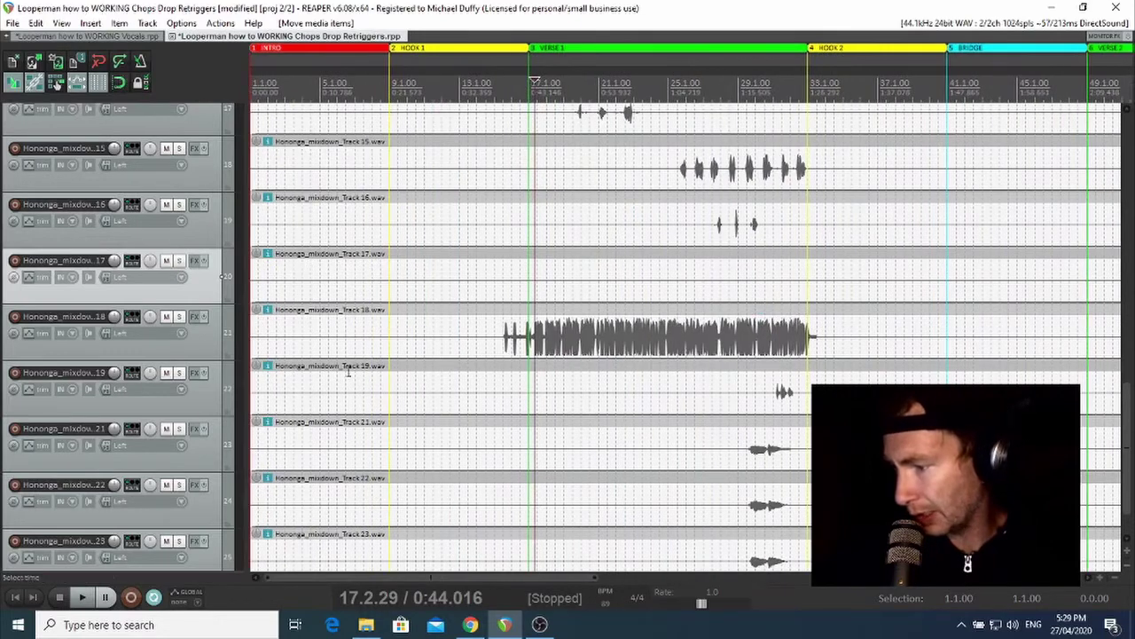
{"action": "key", "text": "ctrl+a"}
{"action": "key", "text": "Delete"}
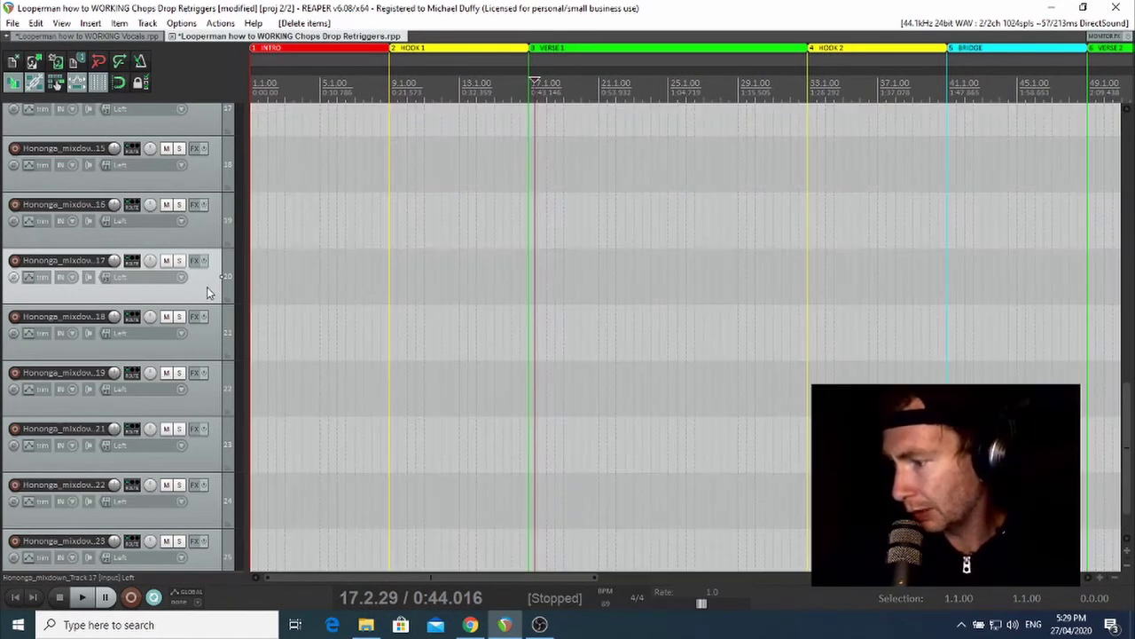
{"action": "key", "text": "ctrl+z"}
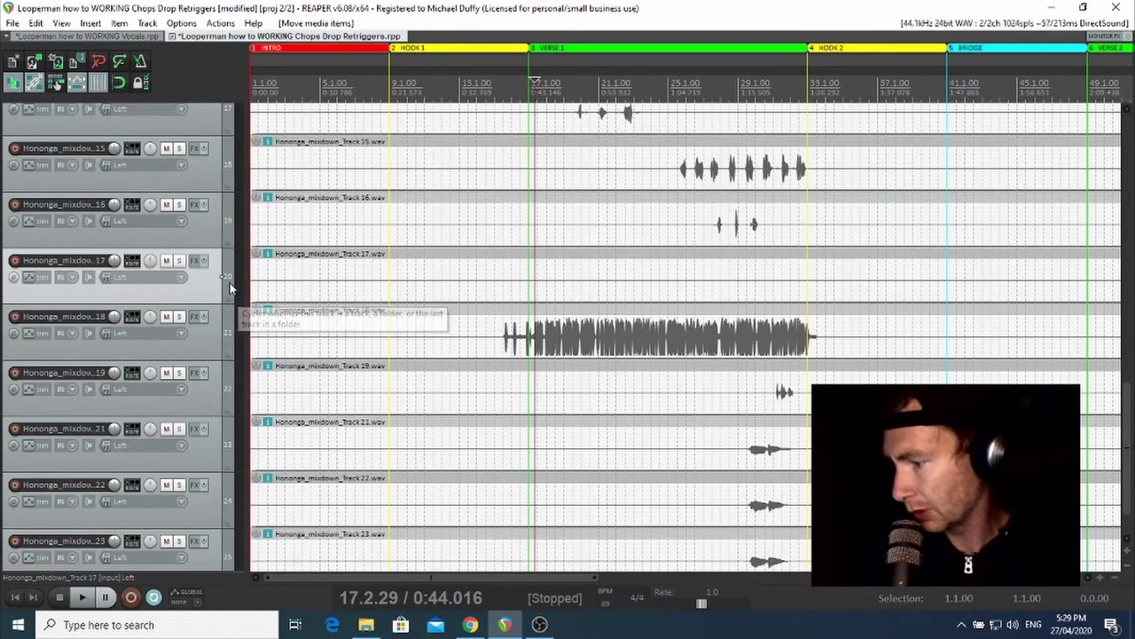
Delete the empty Hononga_mixdown stem tracks 17 and 10 from the project.
{"action": "left_click", "coordinate": [275, 292]}
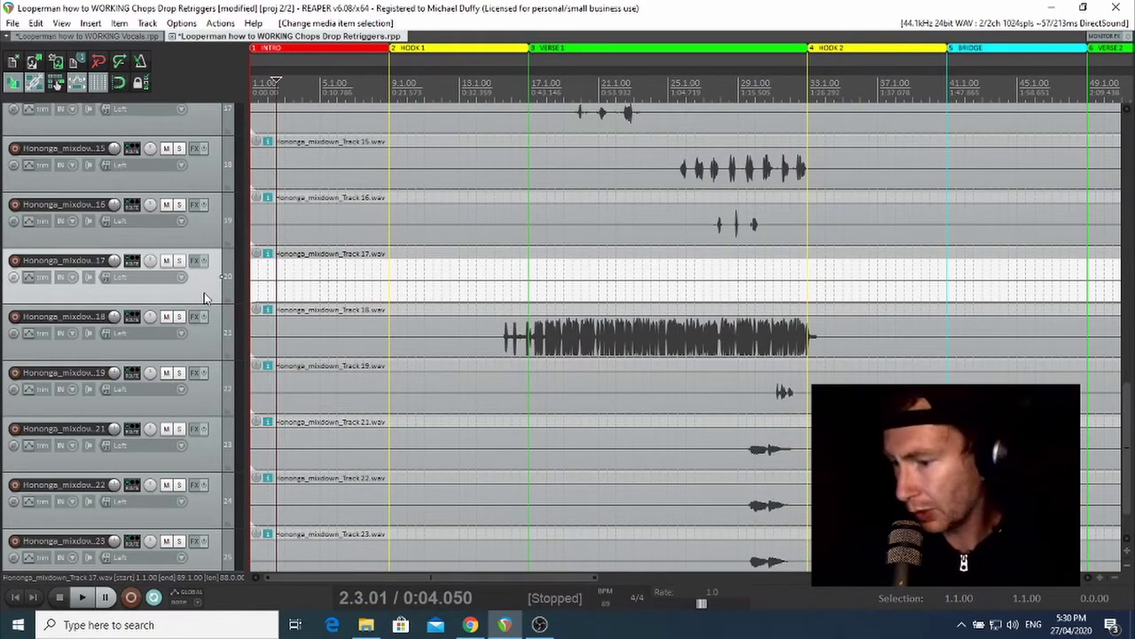
{"action": "key", "text": "Delete"}
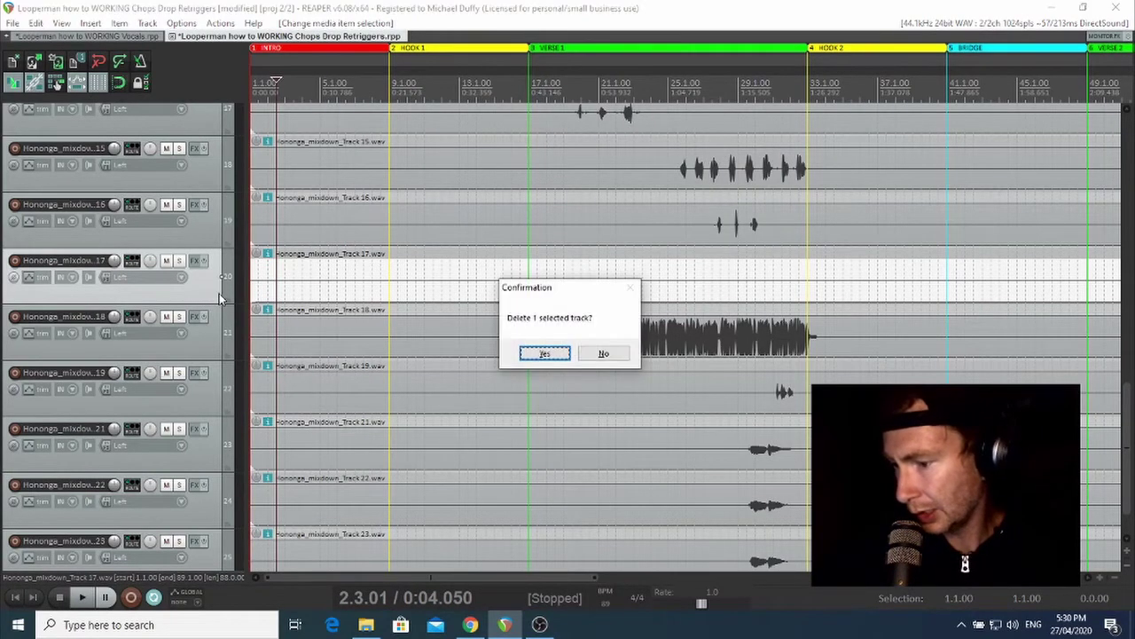
{"action": "left_click", "coordinate": [545, 353]}
{"action": "scroll", "coordinate": [177, 324], "scroll_direction": "up", "scroll_amount": 4}
{"action": "scroll", "coordinate": [177, 323], "scroll_direction": "up", "scroll_amount": 6}
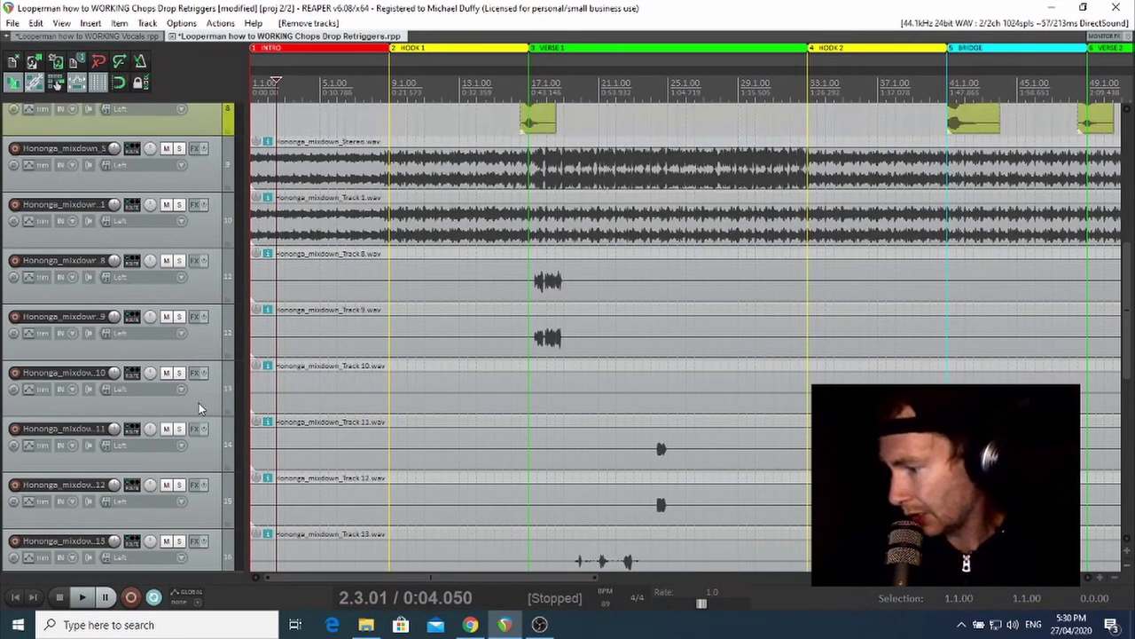
{"action": "left_click", "coordinate": [199, 408]}
{"action": "key", "text": "Delete"}
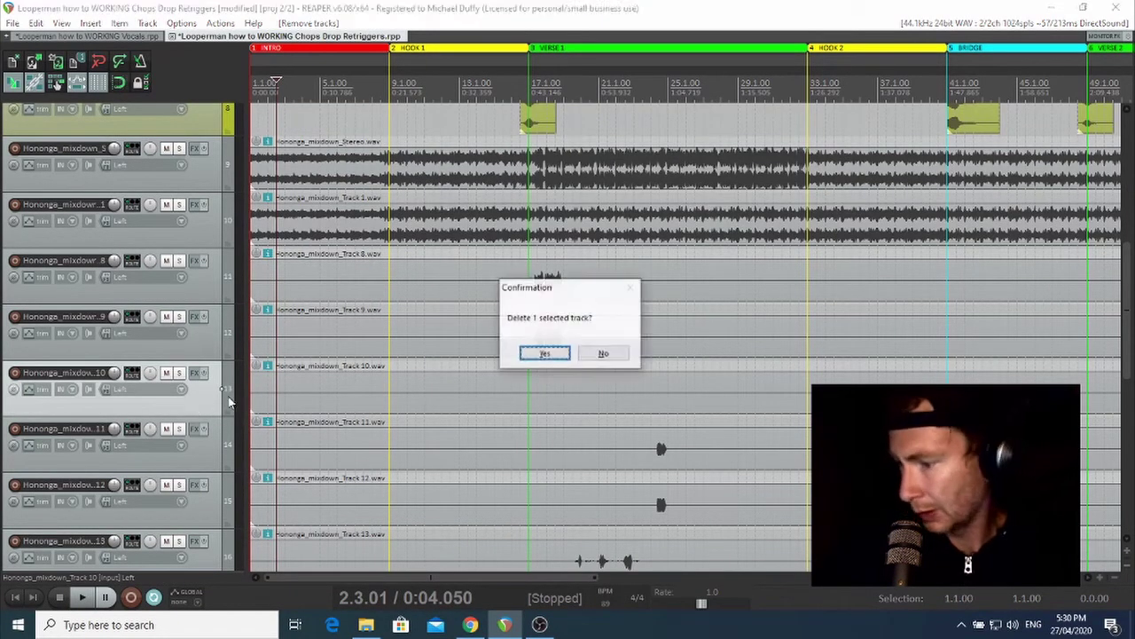
{"action": "left_click", "coordinate": [545, 353]}
{"action": "mouse_move", "coordinate": [1126, 282]}
{"action": "left_mouse_down"}
{"action": "mouse_move", "coordinate": [1125, 399]}
{"action": "mouse_move", "coordinate": [1125, 284]}
{"action": "left_mouse_up"}
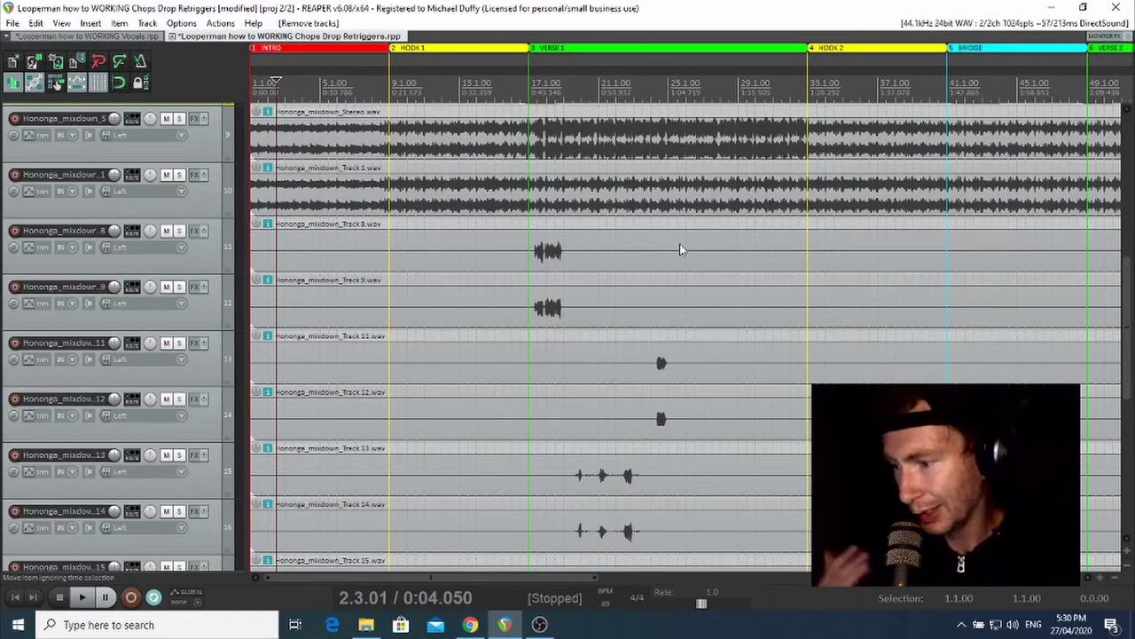
{"action": "left_click_drag", "start_coordinate": [1132, 362], "coordinate": [1131, 329]}
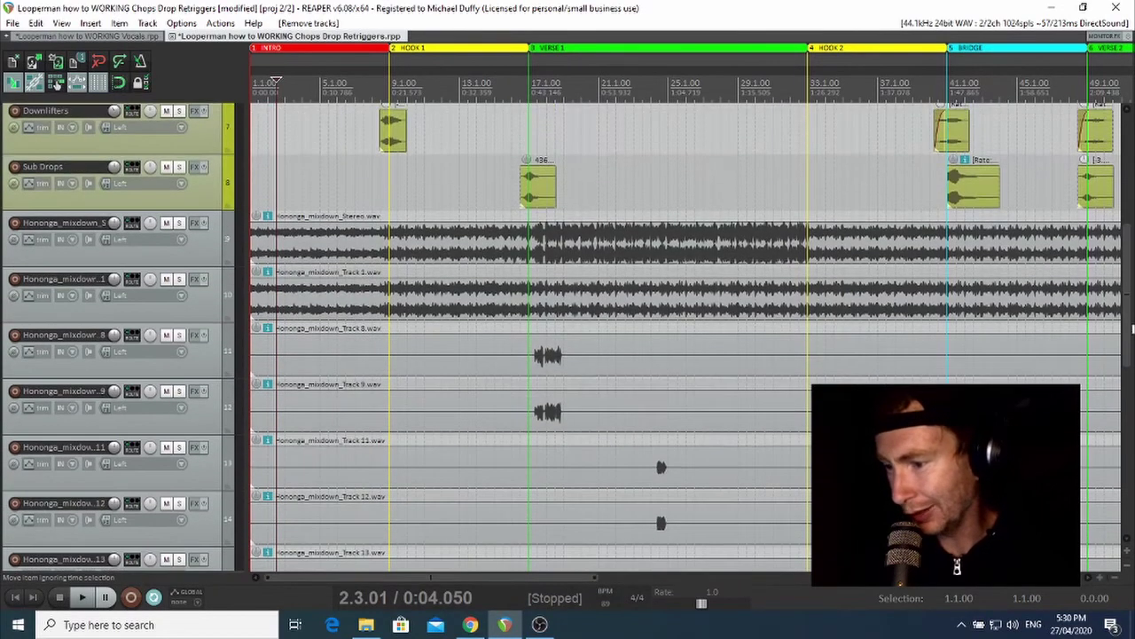
Delete the two full-mix tracks, Hononga_mixdown_Stereo and Hononga_mixdown_Track 1, from the project.
{"action": "left_click", "coordinate": [205, 259]}
{"action": "left_click", "coordinate": [202, 305], "text": "shift"}
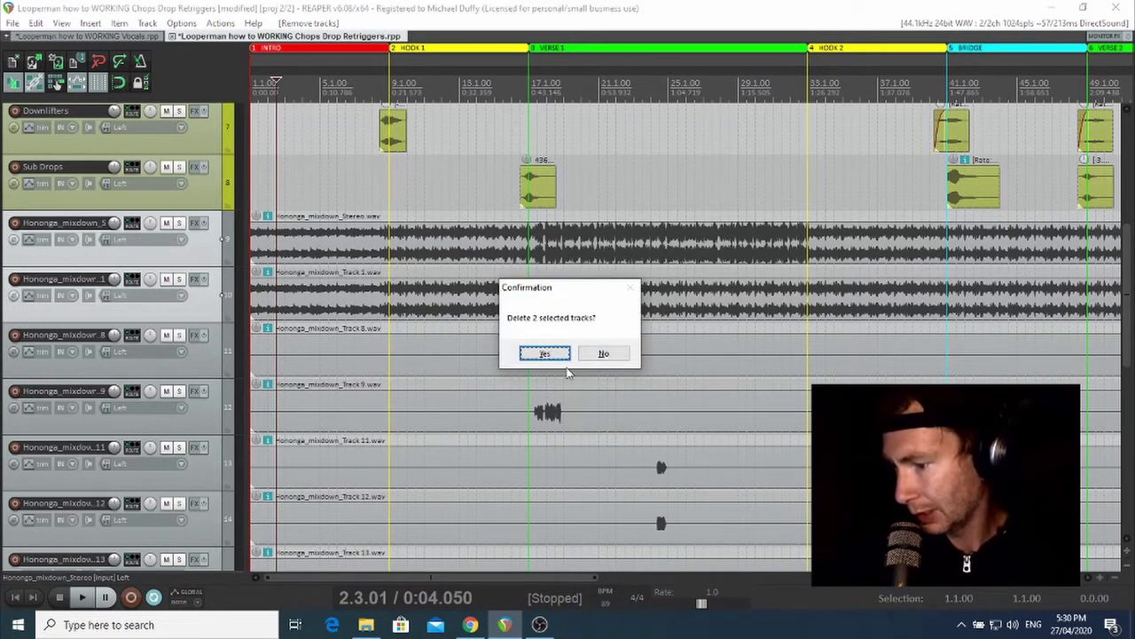
{"action": "left_click", "coordinate": [543, 354]}
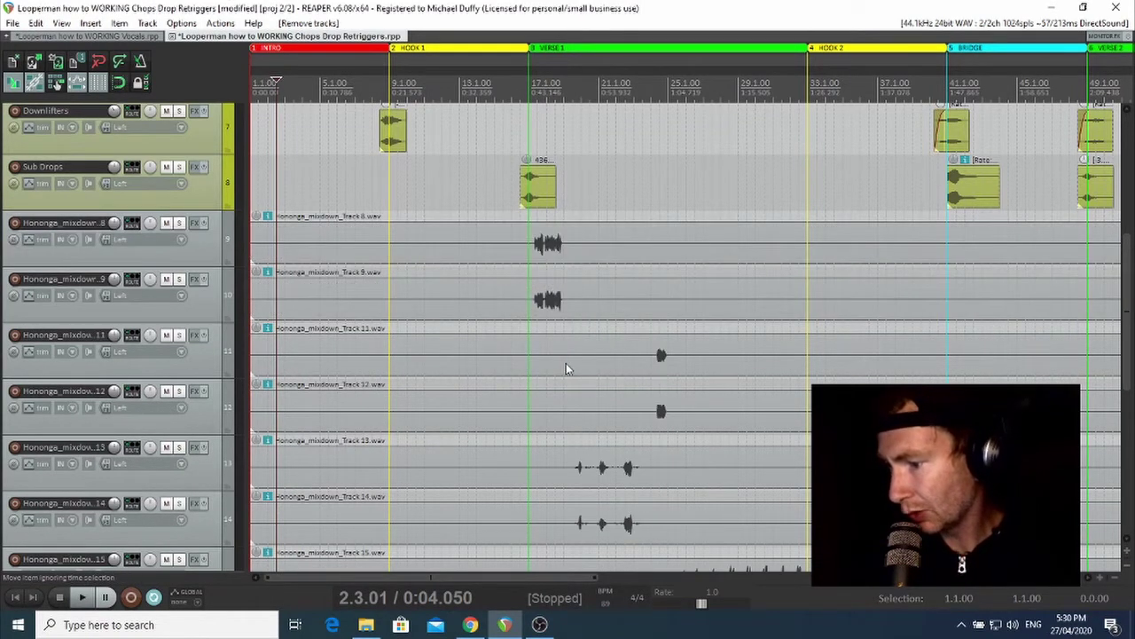
Rename the six Hononga stem tracks 8, 9, 11, 12, 13 and 14 as Double.
{"action": "double_click", "coordinate": [85, 224]}
{"action": "type", "text": "D"}
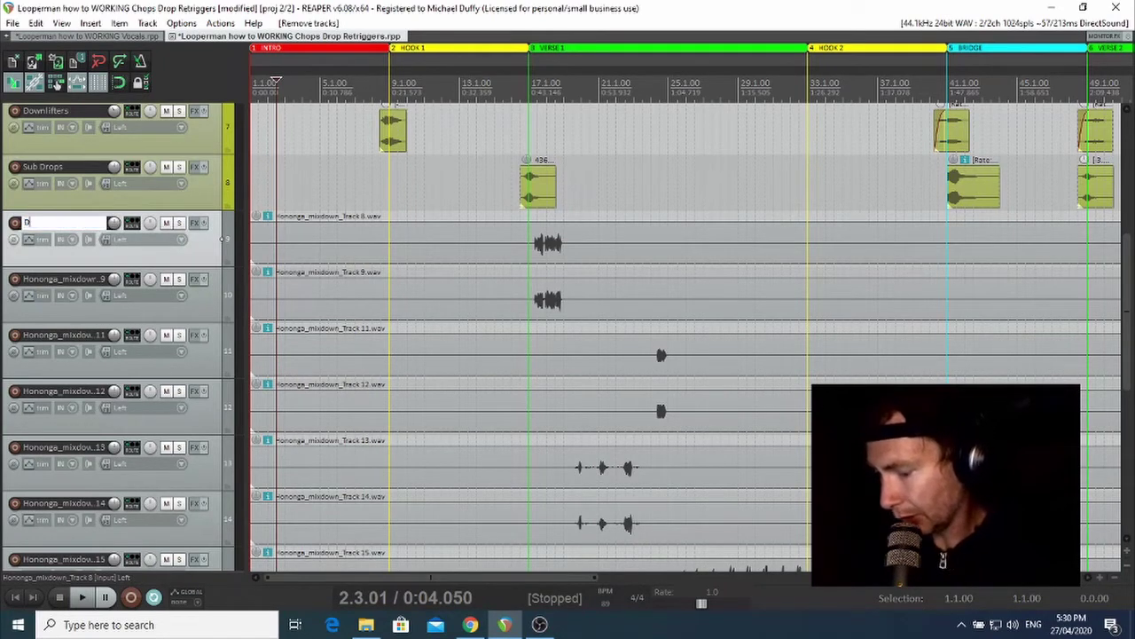
{"action": "type", "text": "ouble"}
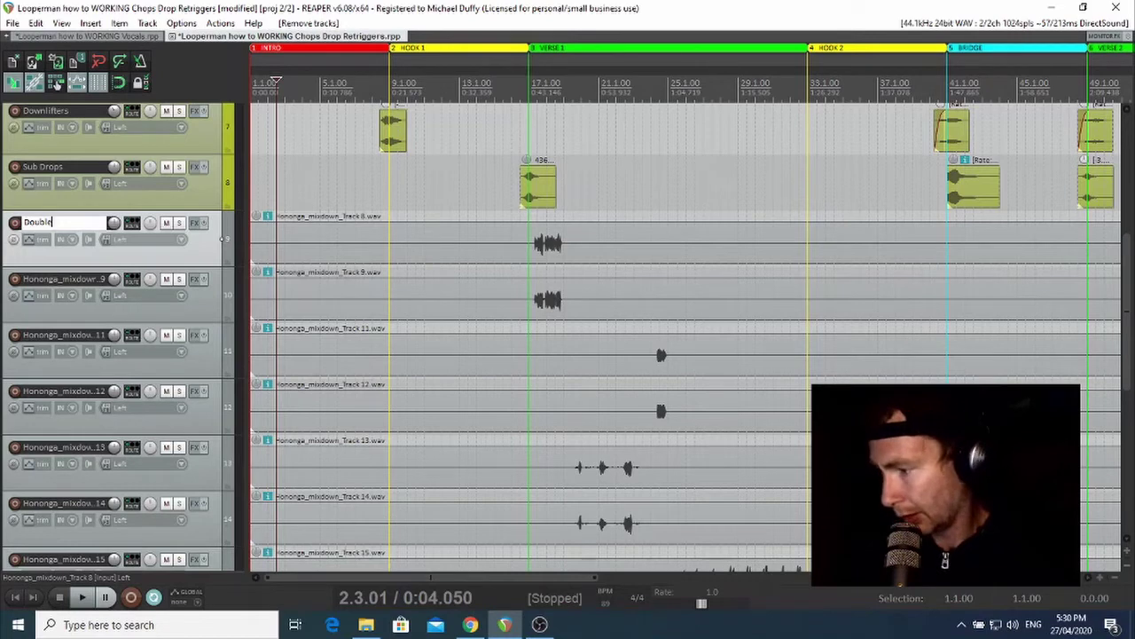
{"action": "key", "text": "Tab"}
{"action": "type", "text": "Double"}
{"action": "key", "text": "Tab"}
{"action": "type", "text": "Double"}
{"action": "key", "text": "Tab"}
{"action": "type", "text": "Double"}
{"action": "key", "text": "Tab"}
{"action": "type", "text": "Double"}
{"action": "key", "text": "Tab"}
{"action": "type", "text": "Double"}
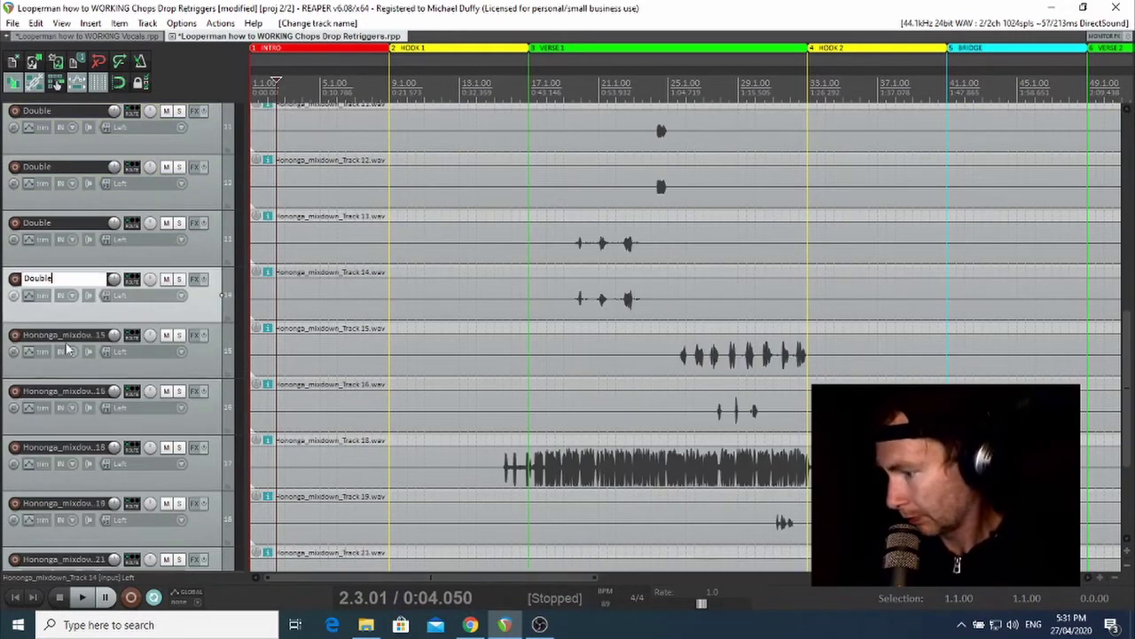
Rename the Hononga stem tracks 15 and 16 as Adlib.
{"action": "key", "text": "Tab"}
{"action": "type", "text": "Double"}
{"action": "key", "text": "BackSpace"}
{"action": "key", "text": "BackSpace"}
{"action": "key", "text": "BackSpace"}
{"action": "key", "text": "BackSpace"}
{"action": "key", "text": "BackSpace"}
{"action": "key", "text": "BackSpace"}
{"action": "type", "text": "Adlib"}
{"action": "key", "text": "Tab"}
{"action": "type", "text": "Adlib"}
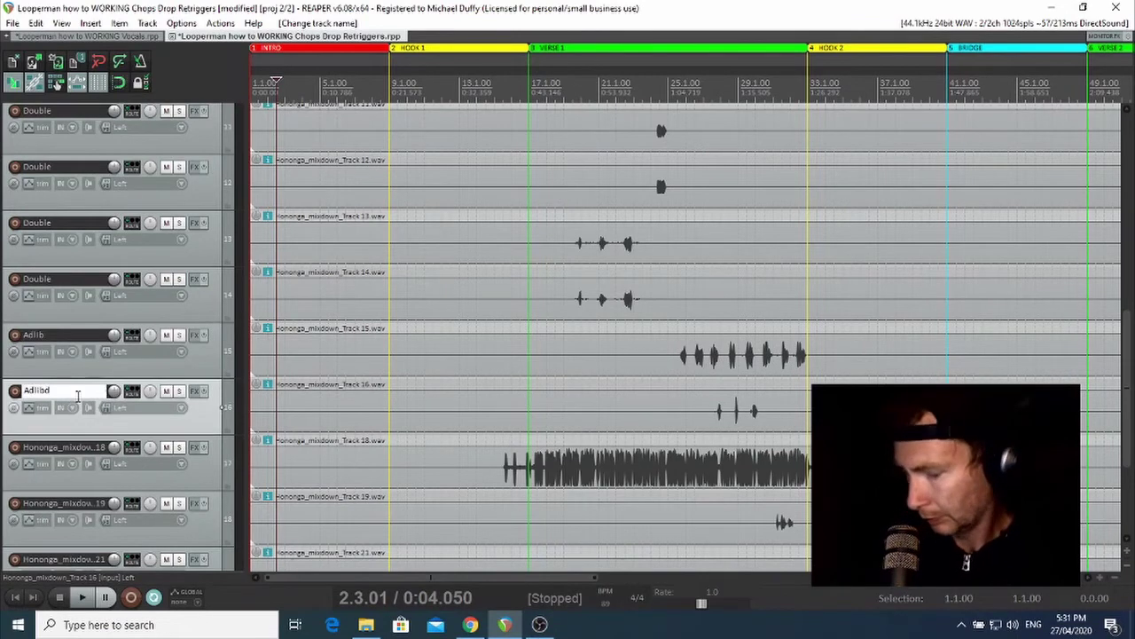
Rename the Hononga stem tracks 18, 19, 21, 22 and 23 as Main Vocal, Sample, Pepa BV 1, Pepa BV 2 and Pepa BV 3.
{"action": "key", "text": "Tab"}
{"action": "type", "text": "Main Vocal"}
{"action": "key", "text": "Tab"}
{"action": "type", "text": "Sample"}
{"action": "key", "text": "Tab"}
{"action": "type", "text": "Pepa BV 1"}
{"action": "key", "text": "Tab"}
{"action": "type", "text": "Pepa BV 2"}
{"action": "key", "text": "Tab"}
{"action": "type", "text": "Pepa BV 3"}
{"action": "key", "text": "Return"}
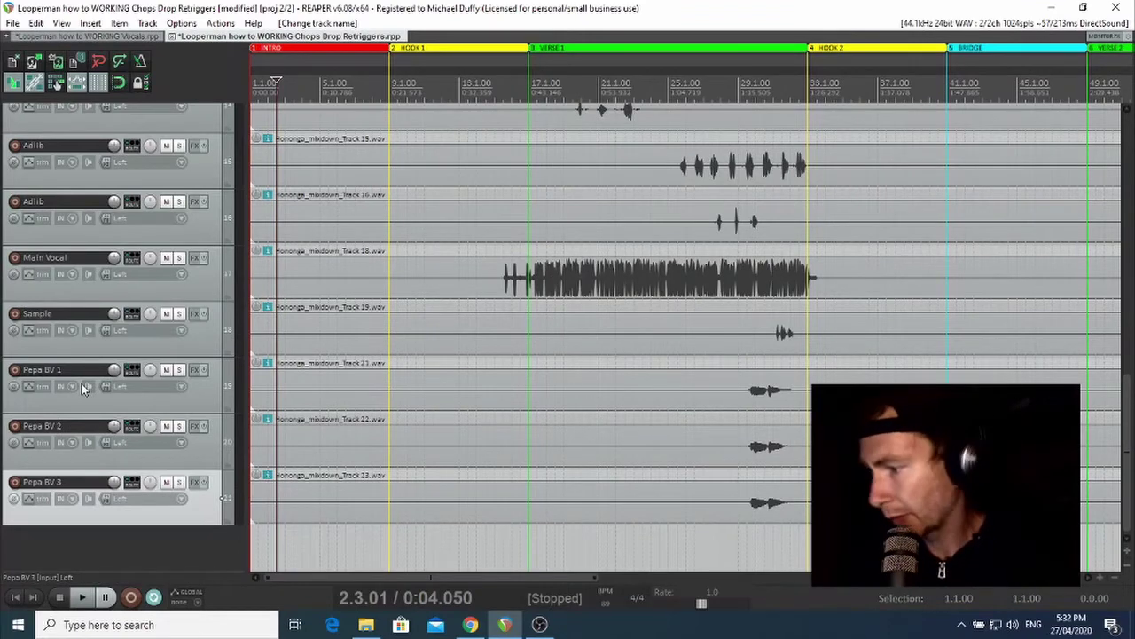
Move the Main Vocal track above all the Double tracks, directly below Sub Drops.
{"action": "scroll", "coordinate": [43, 313], "scroll_direction": "up", "scroll_amount": 5}
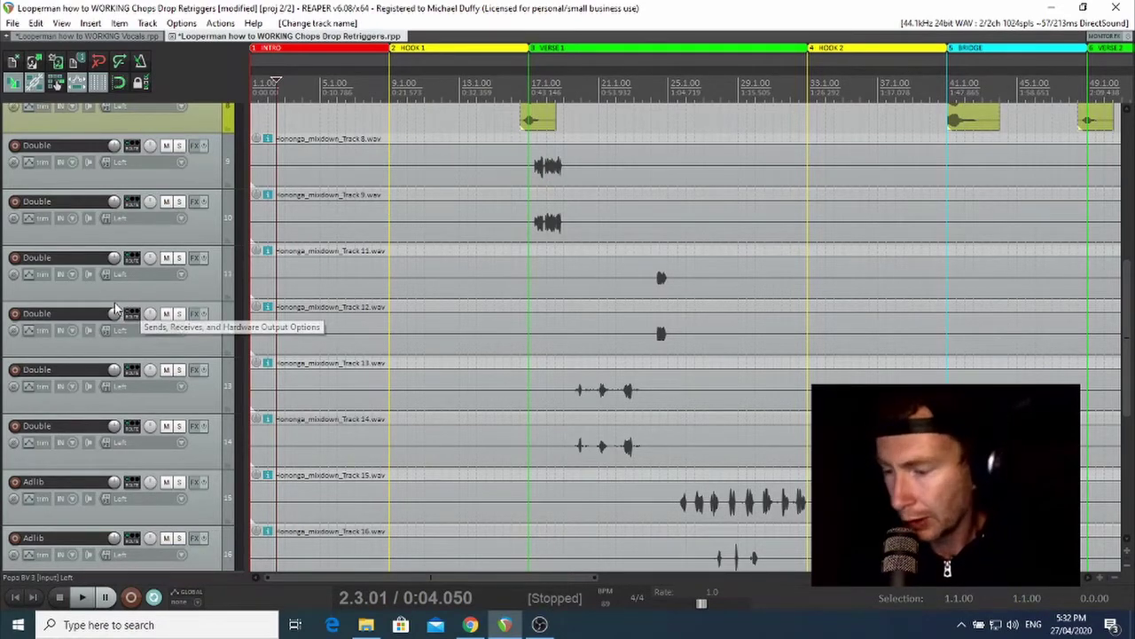
{"action": "scroll", "coordinate": [127, 315], "scroll_direction": "down", "scroll_amount": 3}
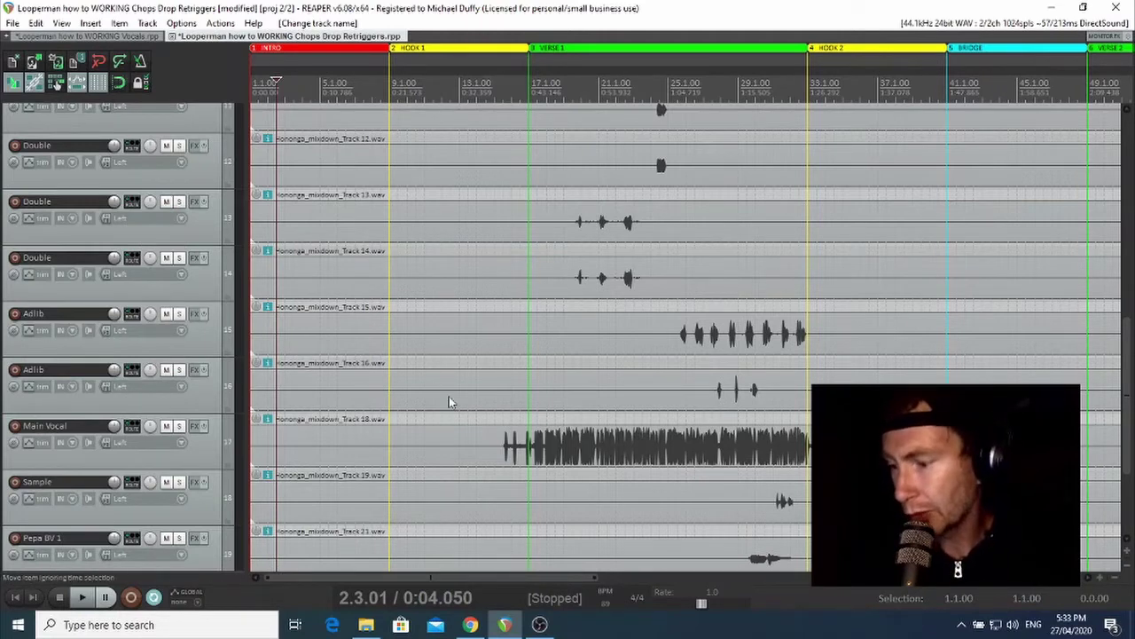
{"action": "scroll", "coordinate": [683, 211], "scroll_direction": "down", "scroll_amount": 3}
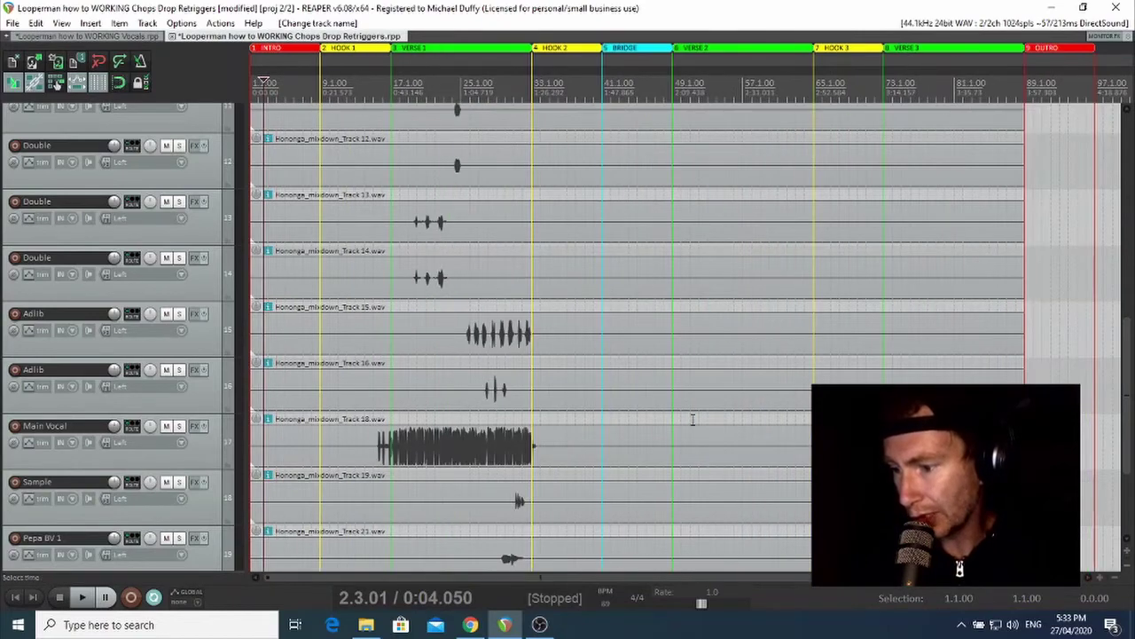
{"action": "left_click_drag", "start_coordinate": [1130, 347], "coordinate": [1131, 416]}
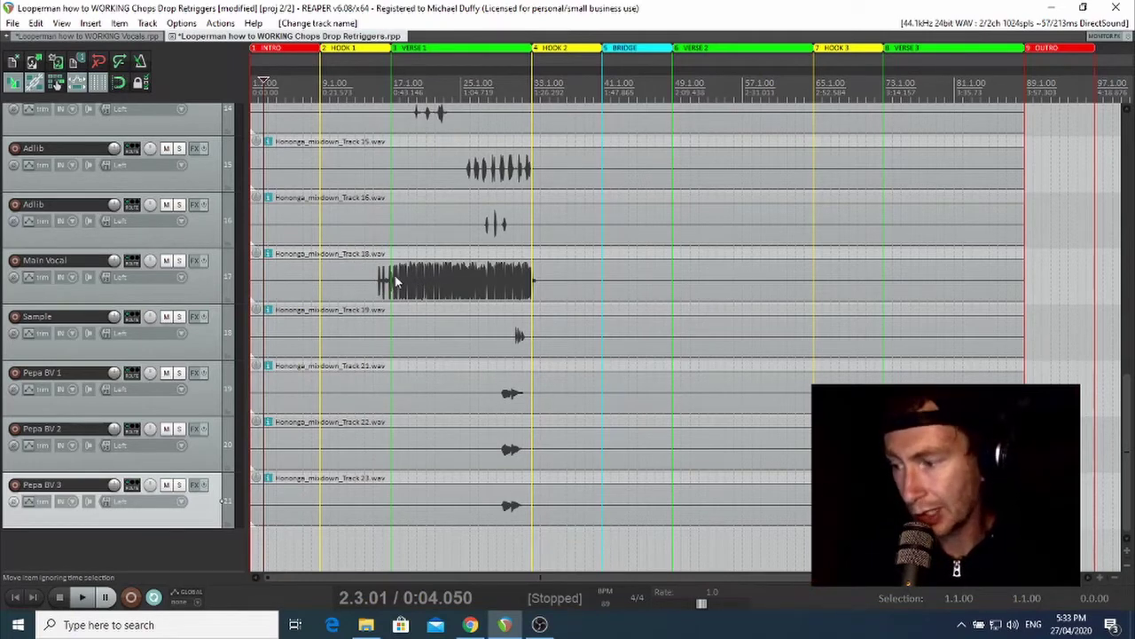
{"action": "left_click_drag", "start_coordinate": [1129, 452], "coordinate": [1094, 391]}
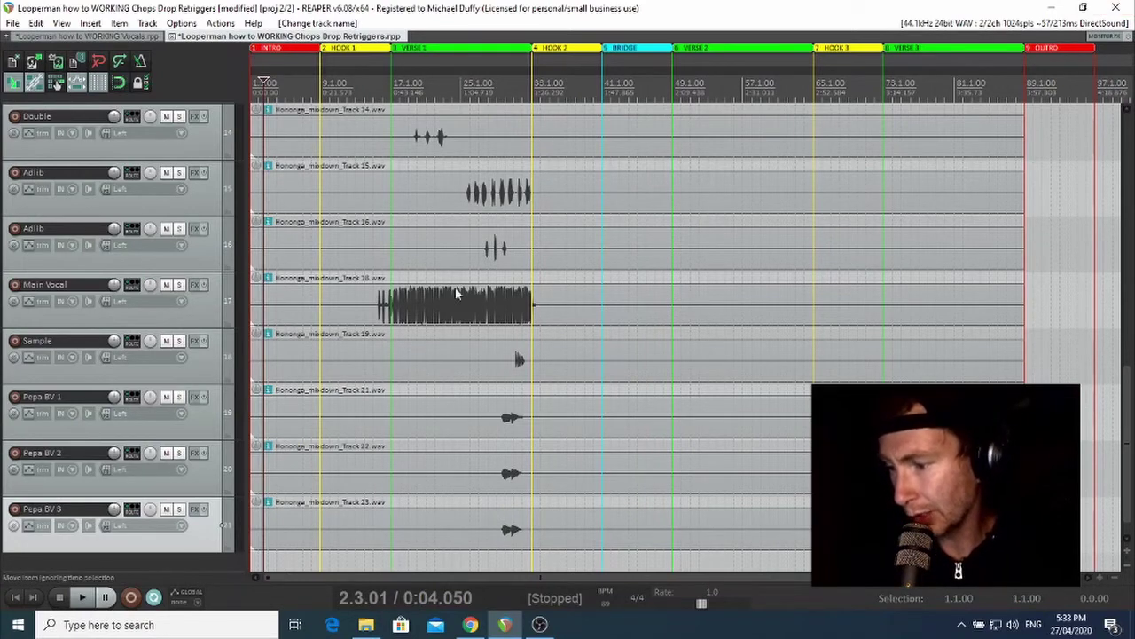
{"action": "left_click_drag", "start_coordinate": [211, 322], "coordinate": [177, 281]}
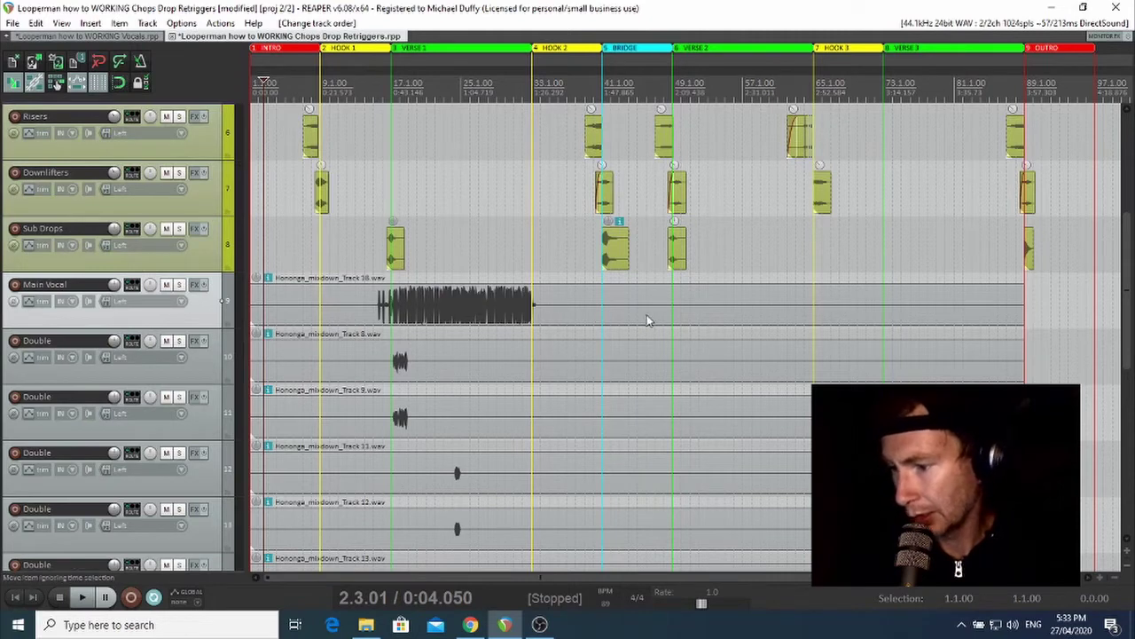
Dynamic split the Main Vocal item with Split selected items, a gate threshold of -39.5 dB and silent areas removed.
{"action": "left_click", "coordinate": [593, 317]}
{"action": "key", "text": "d"}
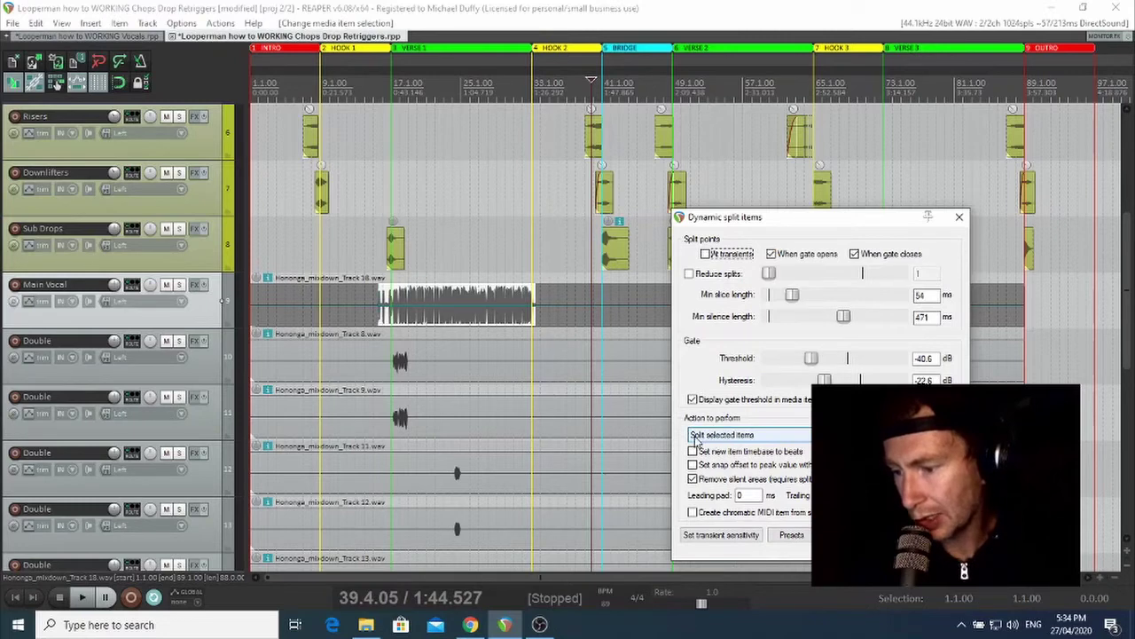
{"action": "left_click", "coordinate": [747, 436]}
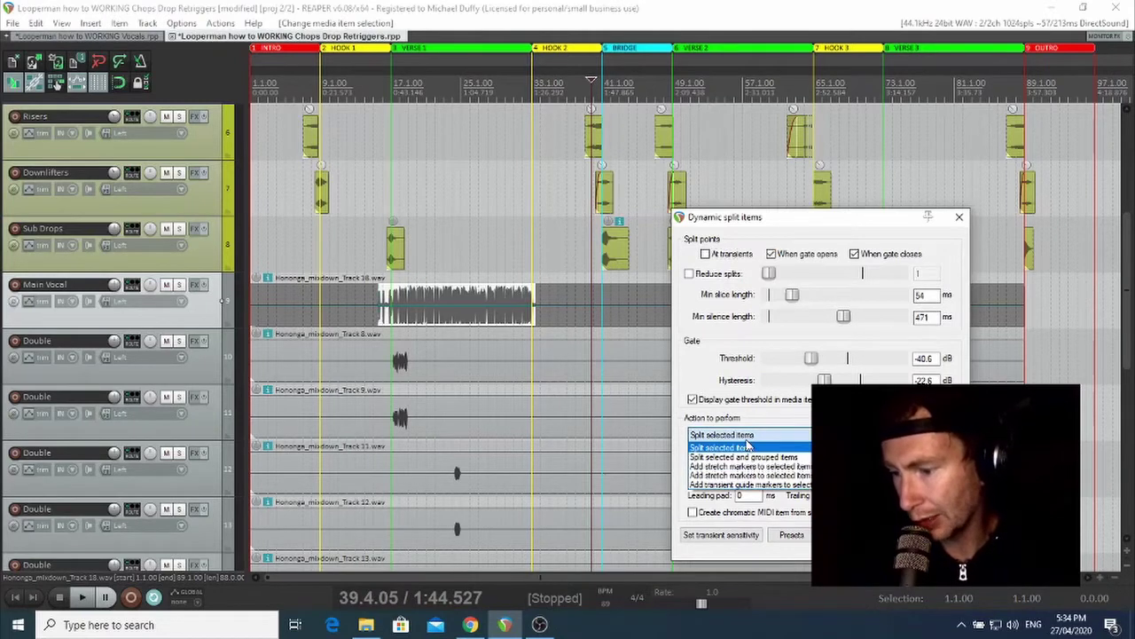
{"action": "left_click", "coordinate": [773, 448]}
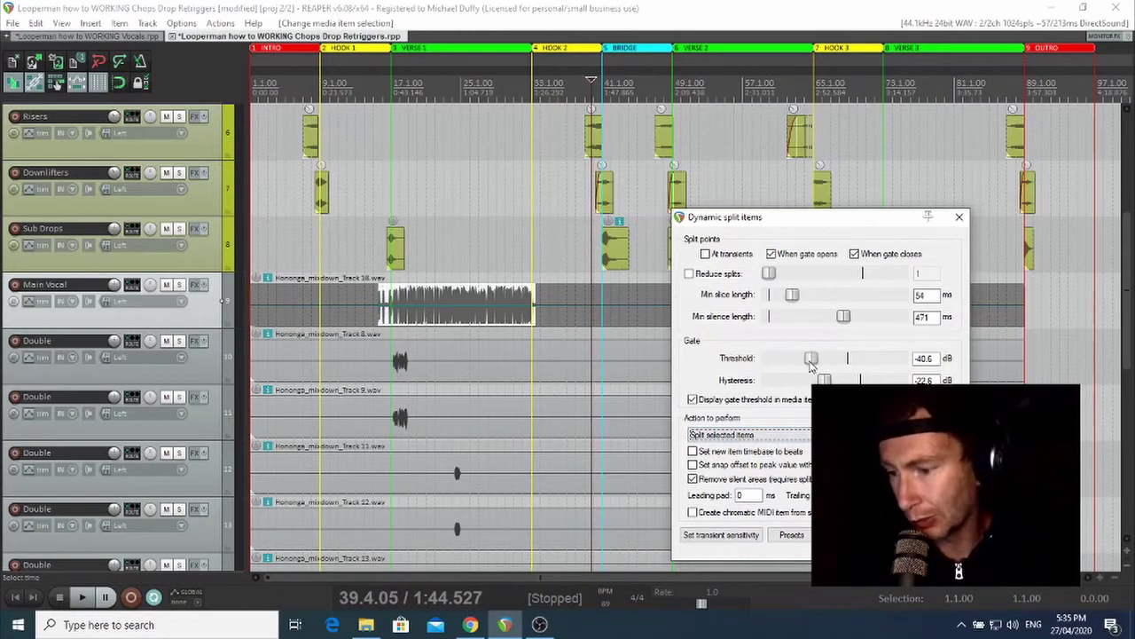
{"action": "mouse_move", "coordinate": [813, 359]}
{"action": "left_mouse_down"}
{"action": "mouse_move", "coordinate": [917, 358]}
{"action": "mouse_move", "coordinate": [825, 372]}
{"action": "mouse_move", "coordinate": [813, 363]}
{"action": "left_mouse_up"}
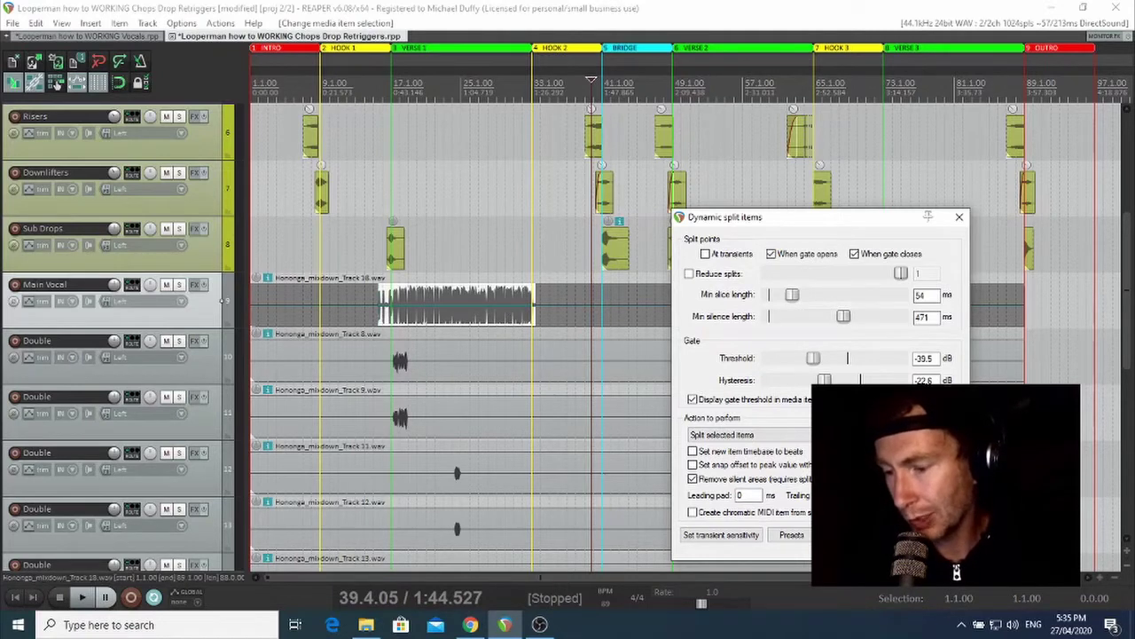
{"action": "left_click", "coordinate": [887, 534]}
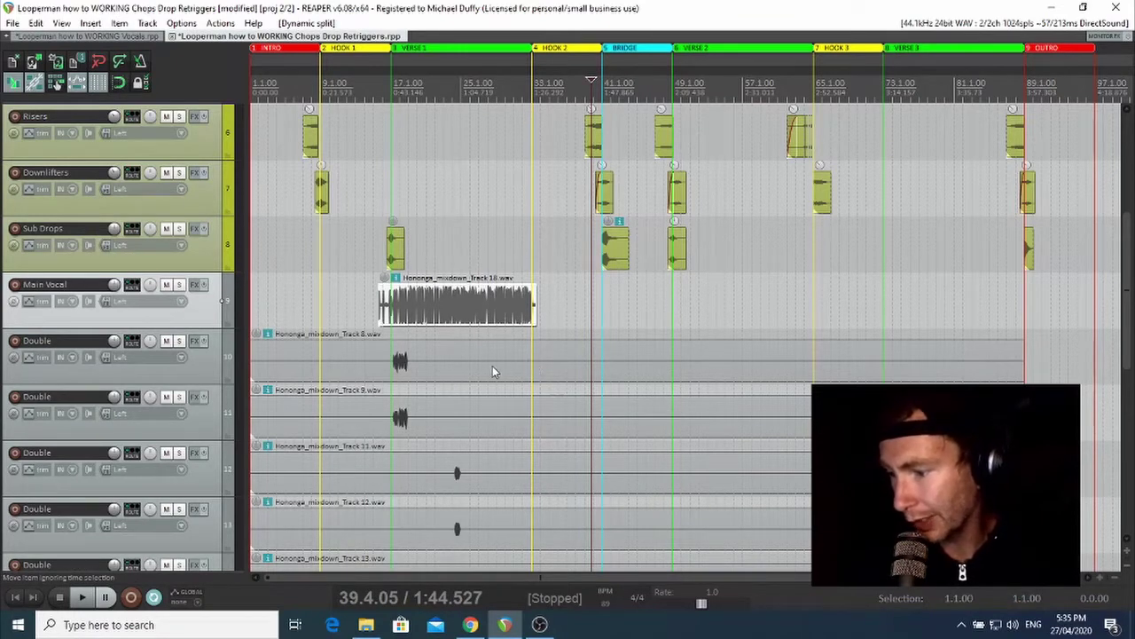
Remove the silence from the first two Double items, stems 8 and 9, with the same Dynamic split settings.
{"action": "scroll", "coordinate": [267, 347], "scroll_direction": "down", "scroll_amount": 1}
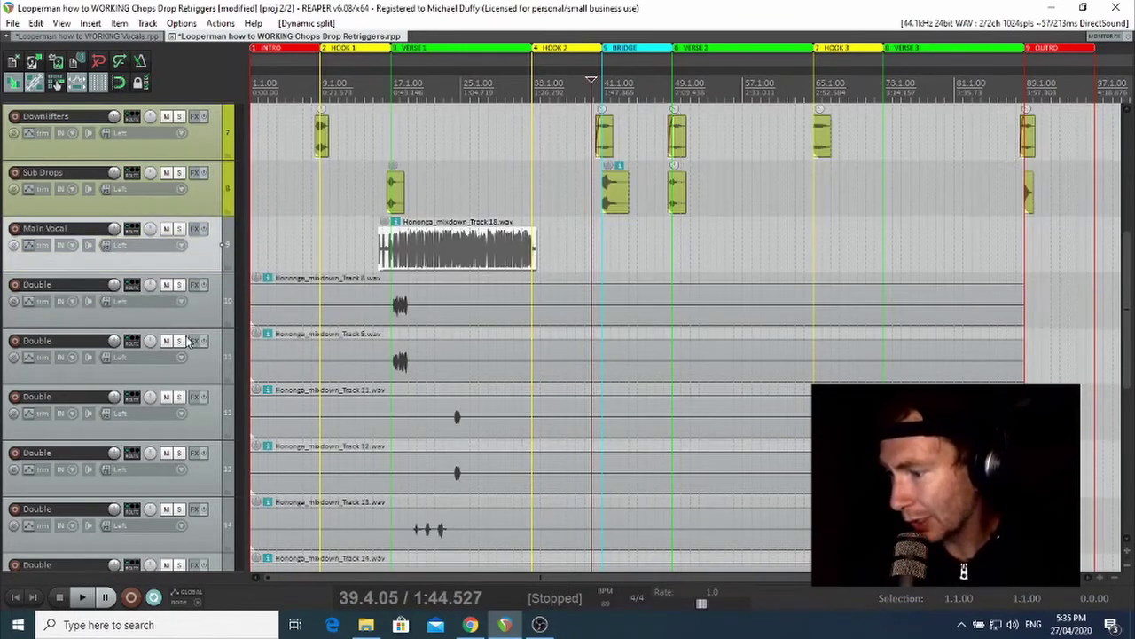
{"action": "left_click", "coordinate": [451, 306]}
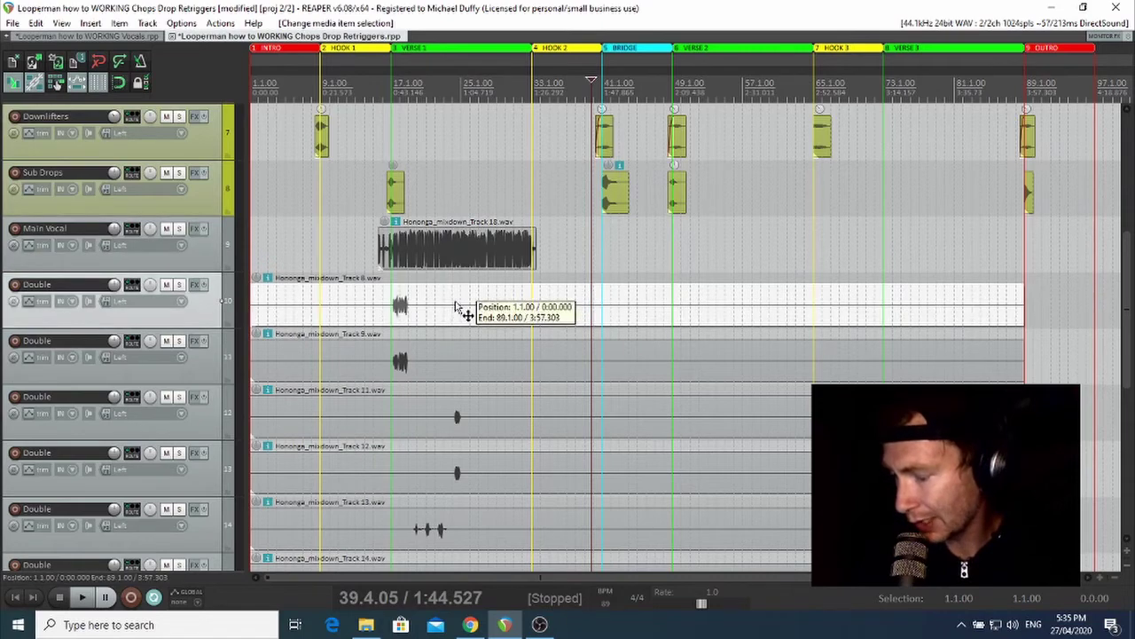
{"action": "key", "text": "d"}
{"action": "key", "text": "Return"}
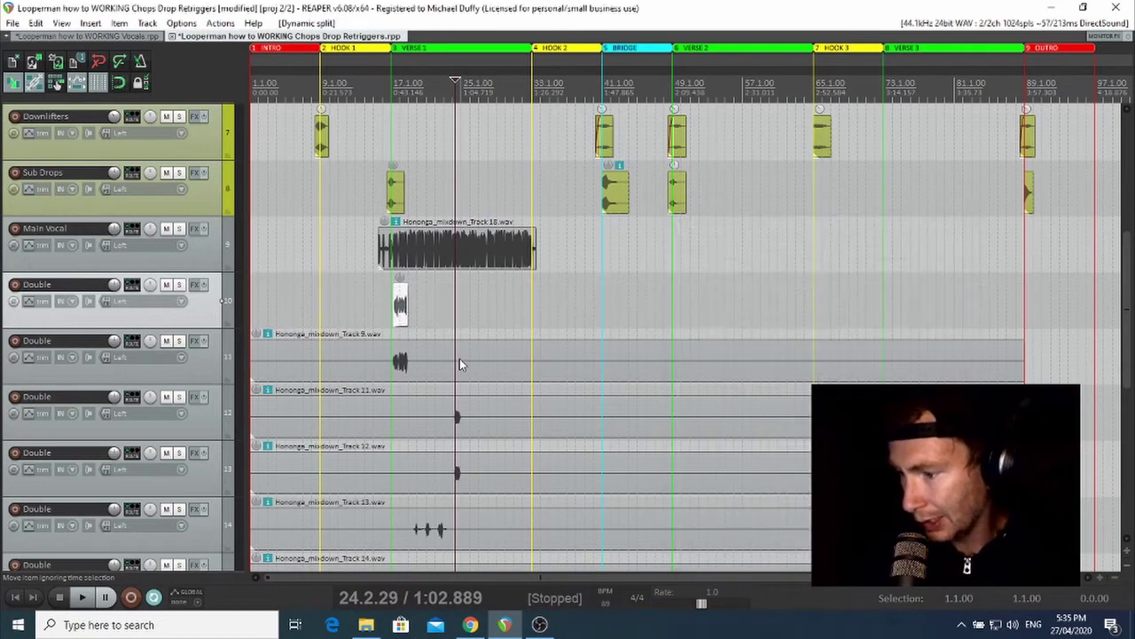
{"action": "left_click", "coordinate": [473, 372]}
{"action": "key", "text": "d"}
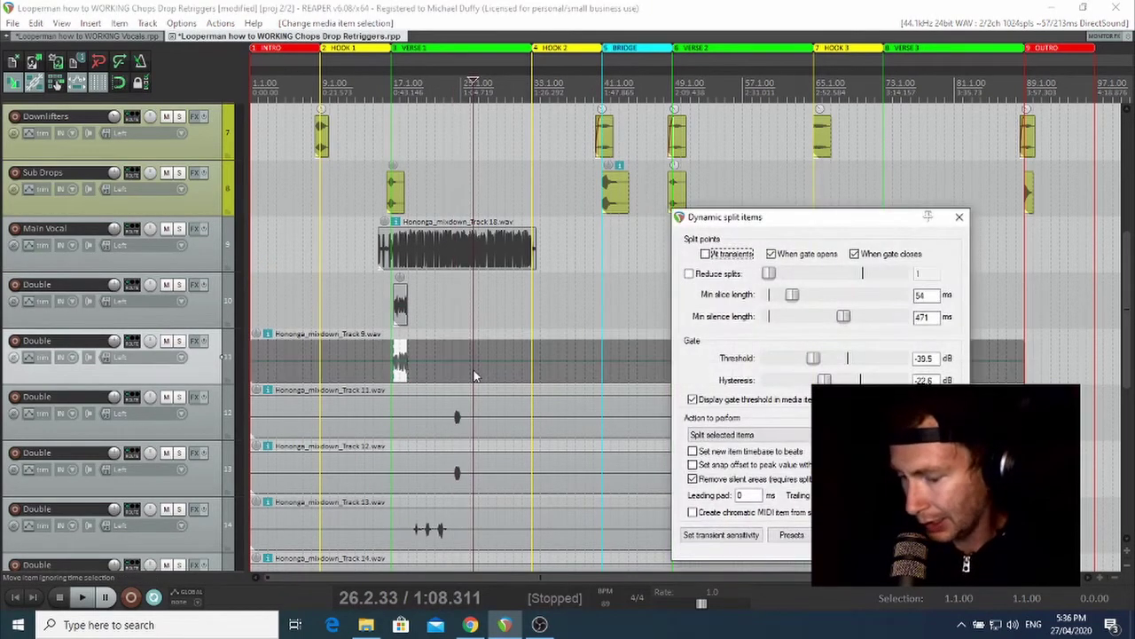
{"action": "key", "text": "Return"}
Dynamic split the next two Double items, stems 11 and 12, to strip their silent areas.
{"action": "left_click", "coordinate": [429, 432]}
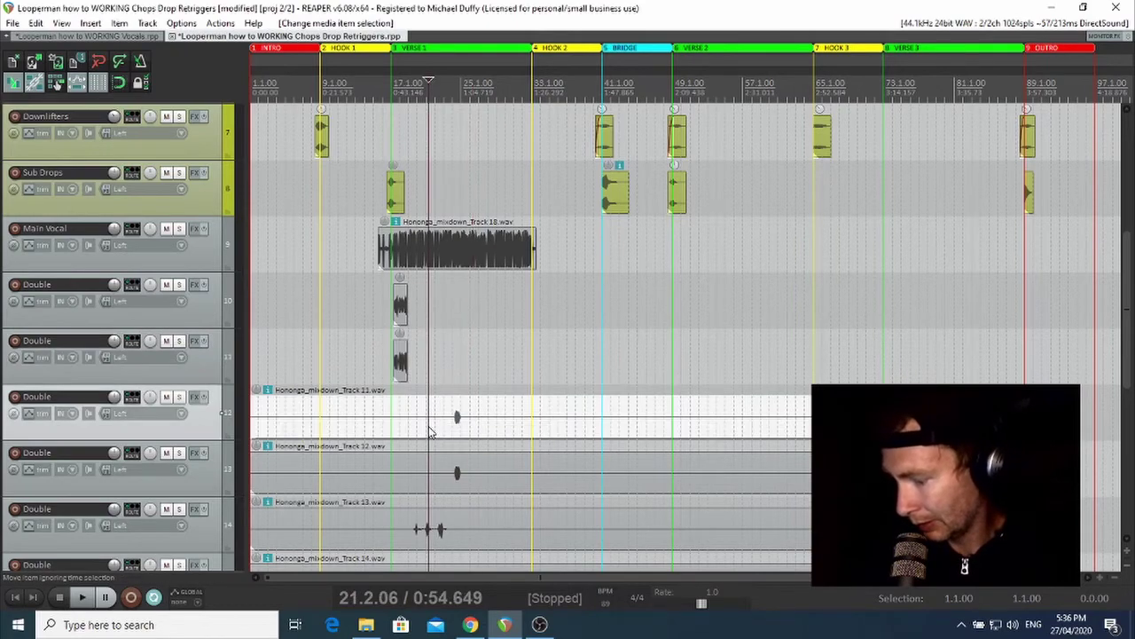
{"action": "key", "text": "d"}
{"action": "key", "text": "Return"}
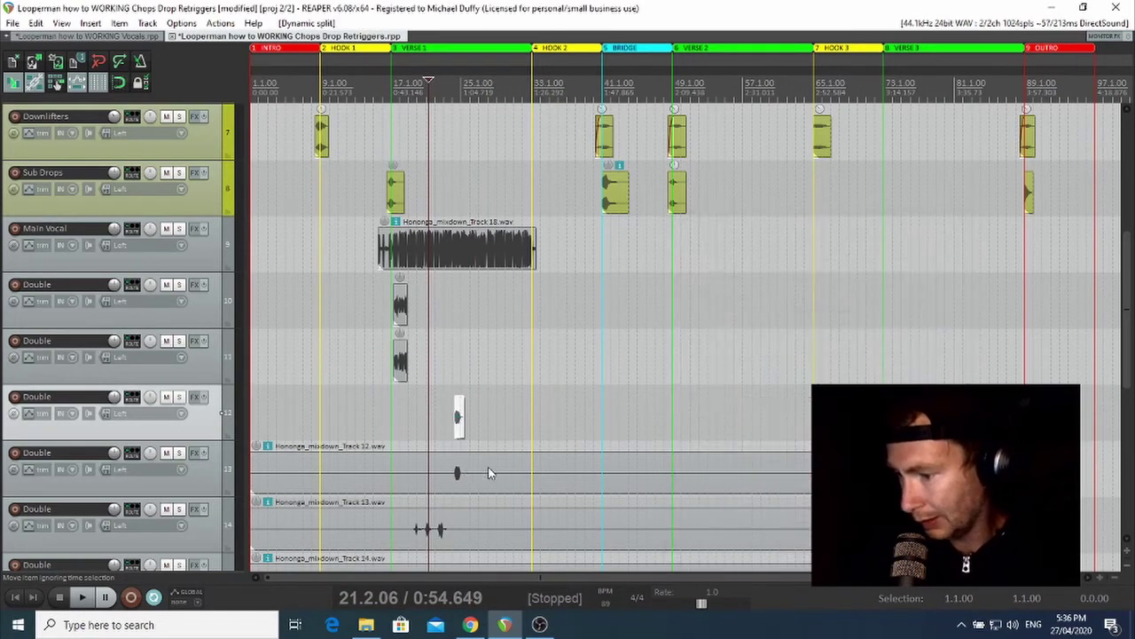
{"action": "left_click", "coordinate": [489, 473]}
{"action": "key", "text": "d"}
{"action": "key", "text": "Return"}
Dynamic split the last two Double items, stems 13 and 14, to strip their silent areas.
{"action": "scroll", "coordinate": [312, 415], "scroll_direction": "down", "scroll_amount": 5}
{"action": "scroll", "coordinate": [312, 415], "scroll_direction": "up", "scroll_amount": 5}
{"action": "scroll", "coordinate": [74, 357], "scroll_direction": "down", "scroll_amount": 3}
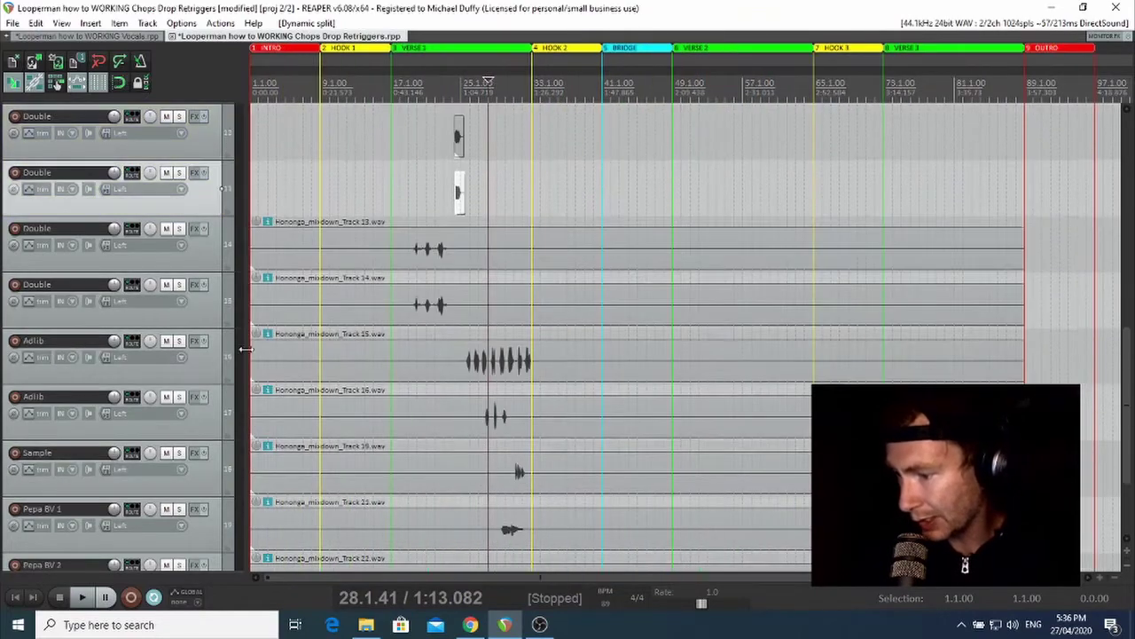
{"action": "left_click", "coordinate": [469, 258]}
{"action": "key", "text": "d"}
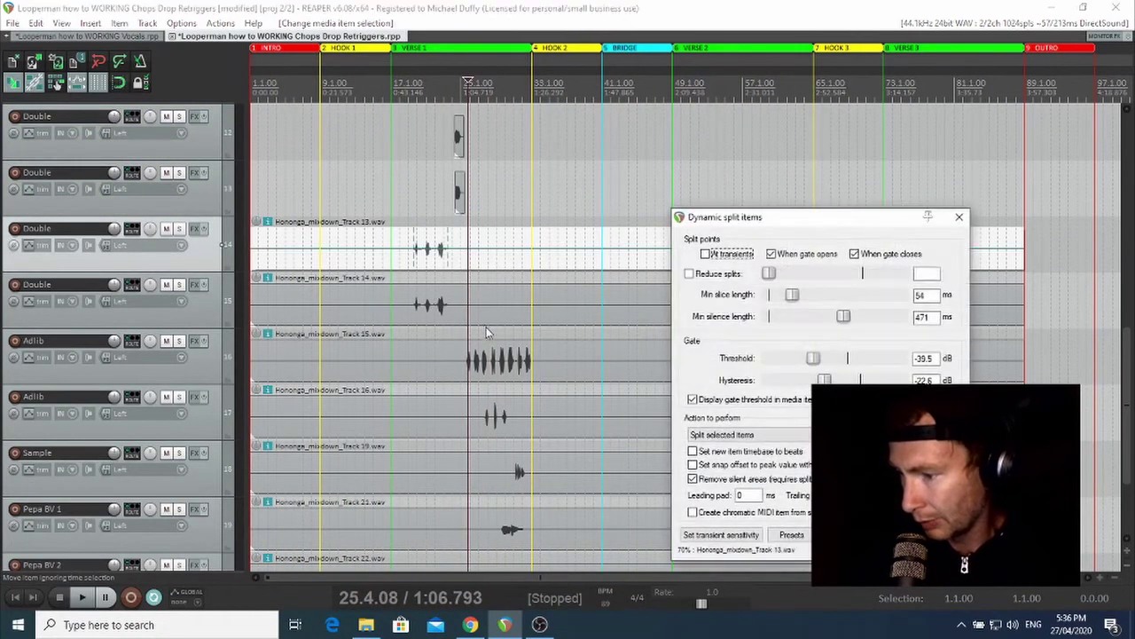
{"action": "key", "text": "Return"}
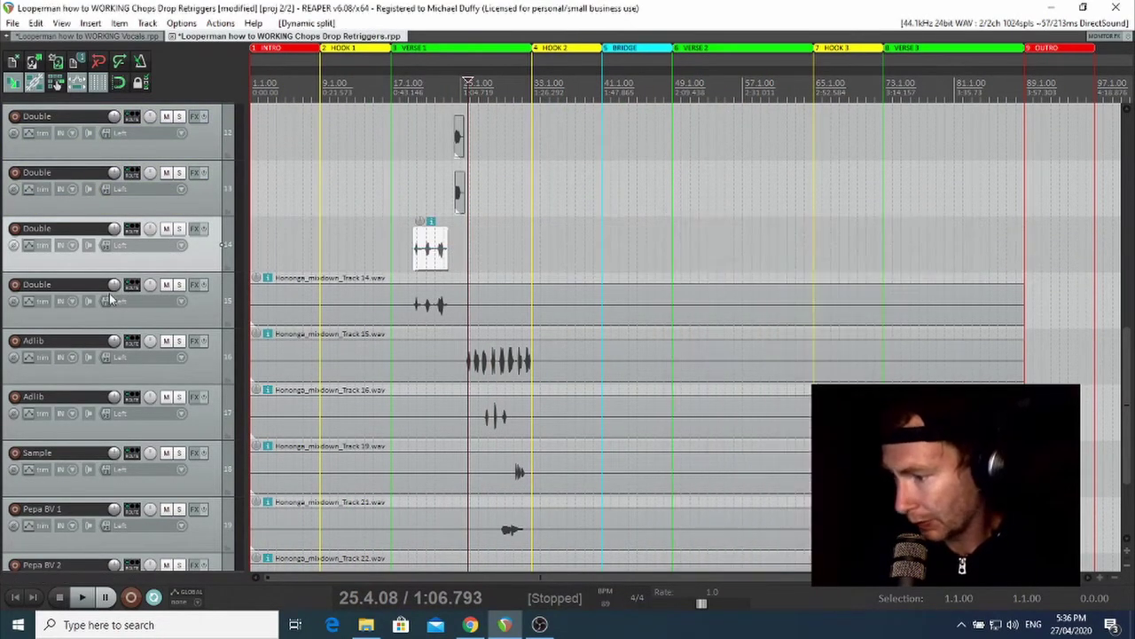
{"action": "left_click", "coordinate": [381, 318]}
{"action": "key", "text": "d"}
{"action": "key", "text": "Return"}
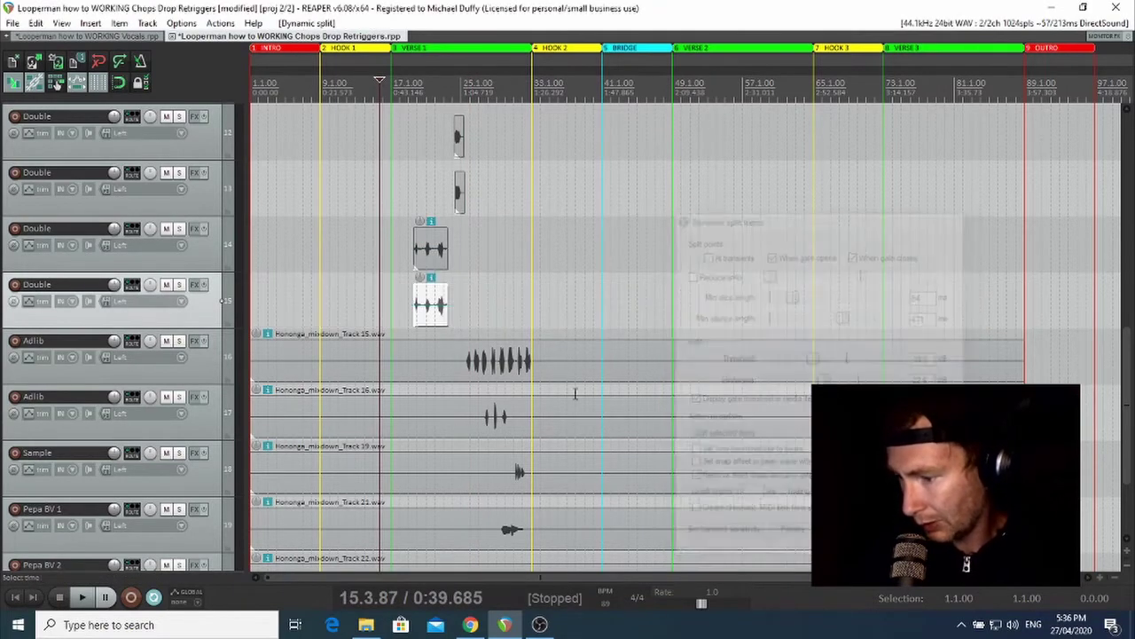
Dynamic split the items on both Adlib tracks to remove their silent areas.
{"action": "left_click", "coordinate": [578, 379]}
{"action": "key", "text": "d"}
{"action": "key", "text": "Return"}
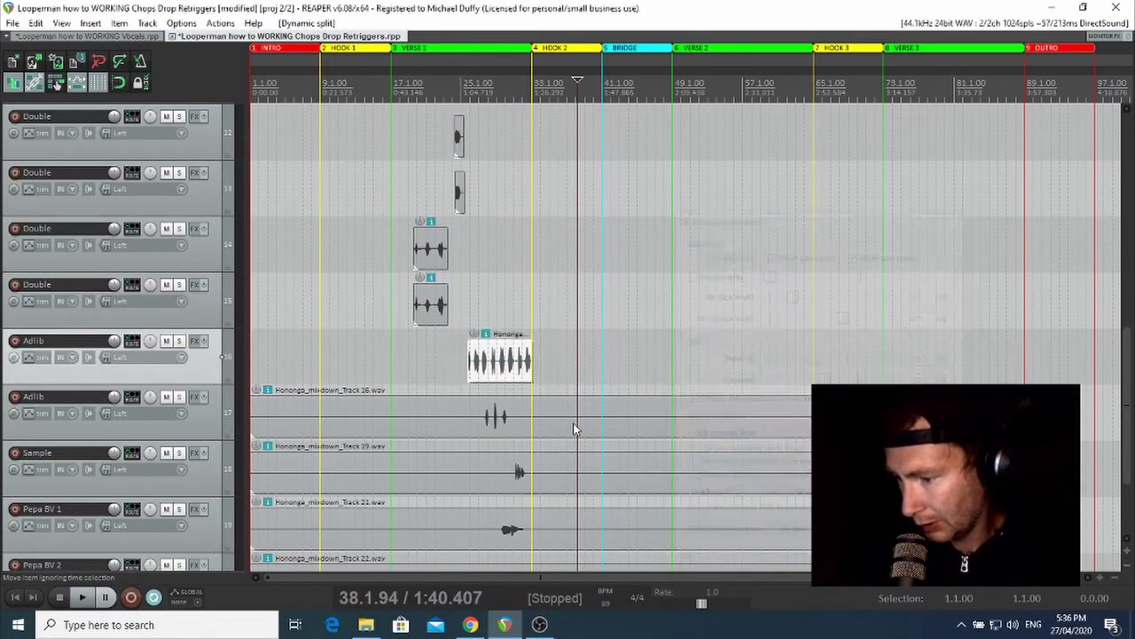
{"action": "left_click", "coordinate": [575, 430]}
{"action": "key", "text": "d"}
{"action": "key", "text": "Return"}
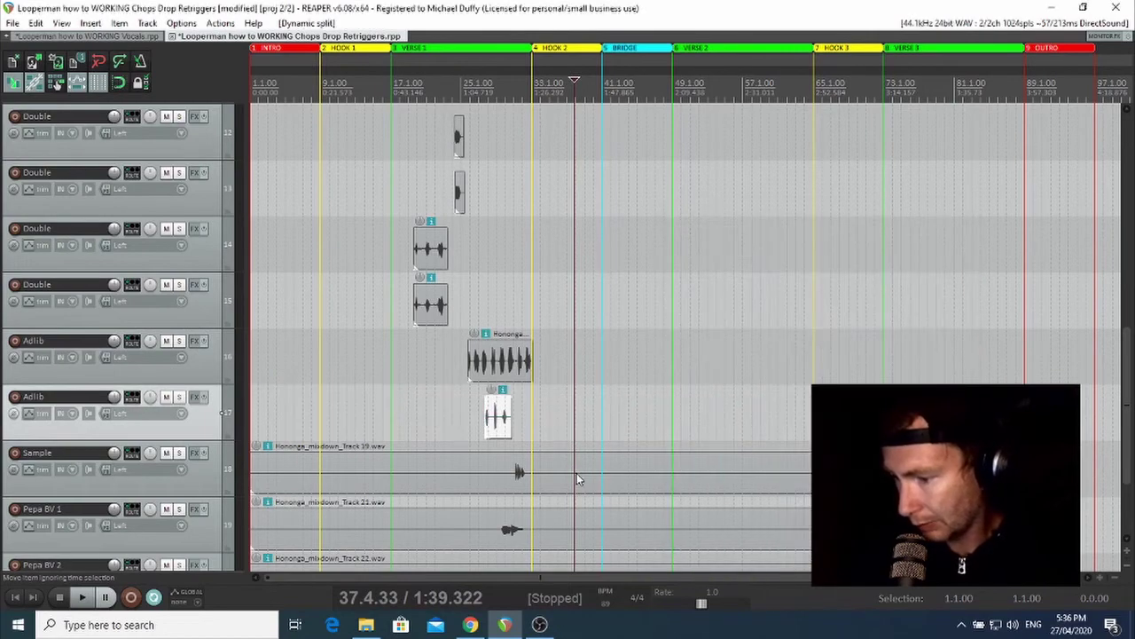
Split the Sample track's item shortly before the Bridge and dynamic split both pieces to remove all silence.
{"action": "left_click", "coordinate": [577, 486]}
{"action": "key", "text": "s"}
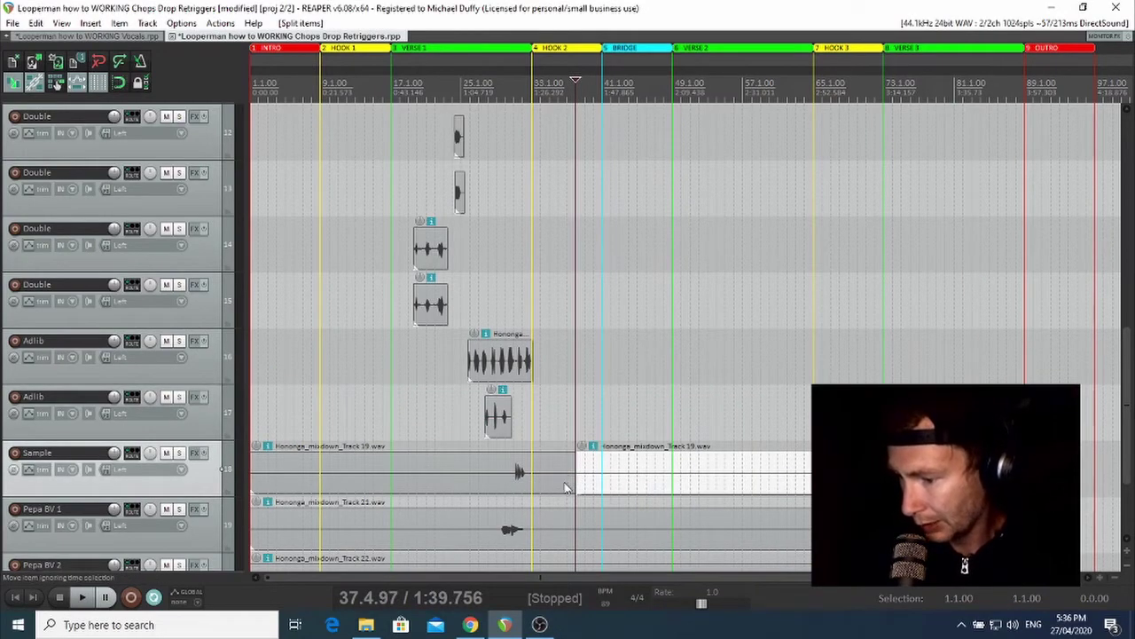
{"action": "left_click", "coordinate": [566, 487], "text": "ctrl"}
{"action": "key", "text": "d"}
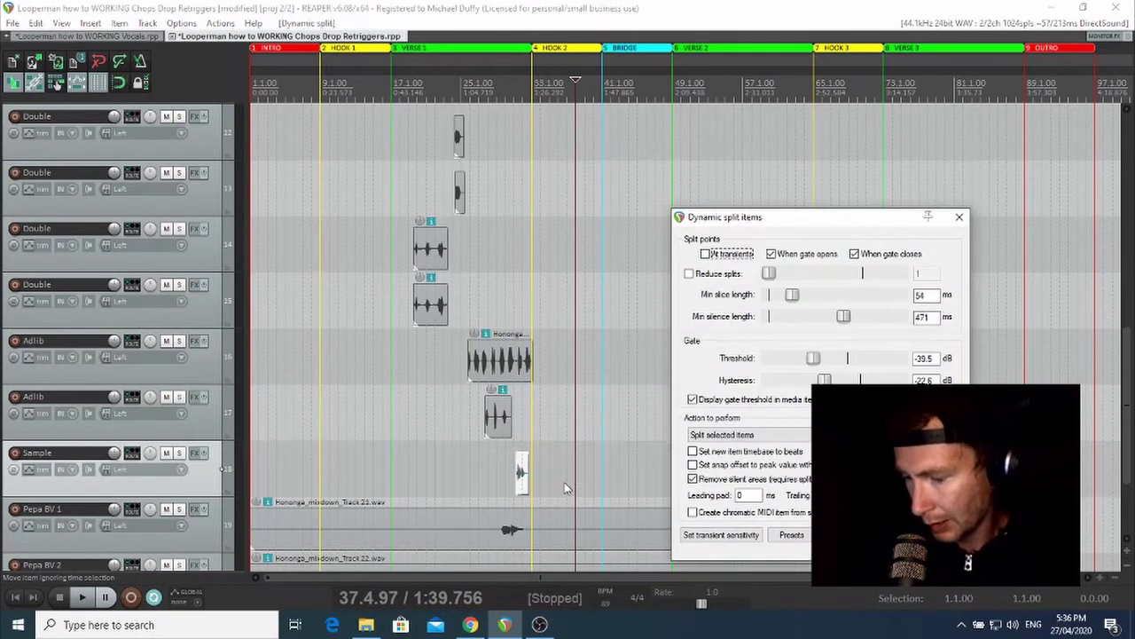
{"action": "key", "text": "Return"}
Dynamic split the items on the three Pepa BV tracks together to remove their silent areas.
{"action": "scroll", "coordinate": [368, 410], "scroll_direction": "down", "scroll_amount": 3}
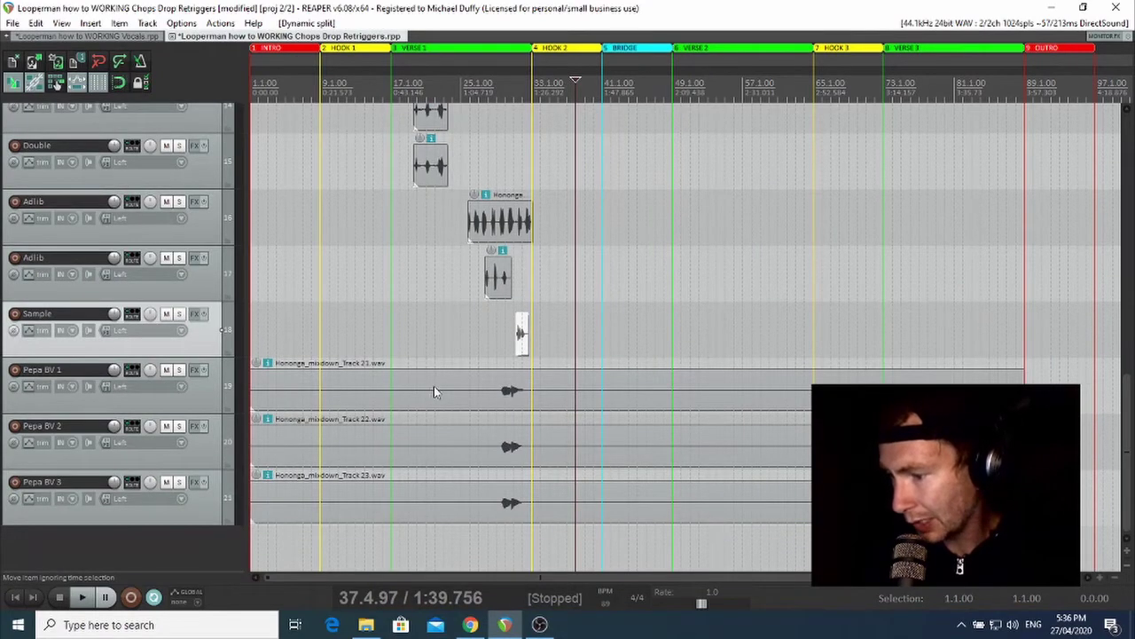
{"action": "left_click_drag", "start_coordinate": [434, 390], "coordinate": [442, 514]}
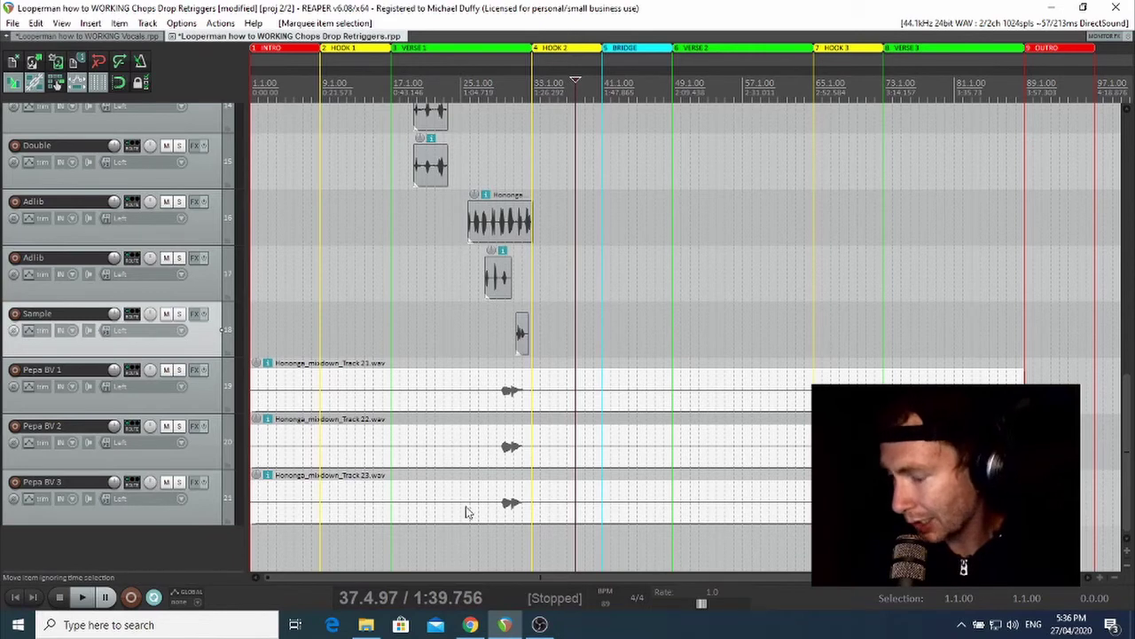
{"action": "key", "text": "d"}
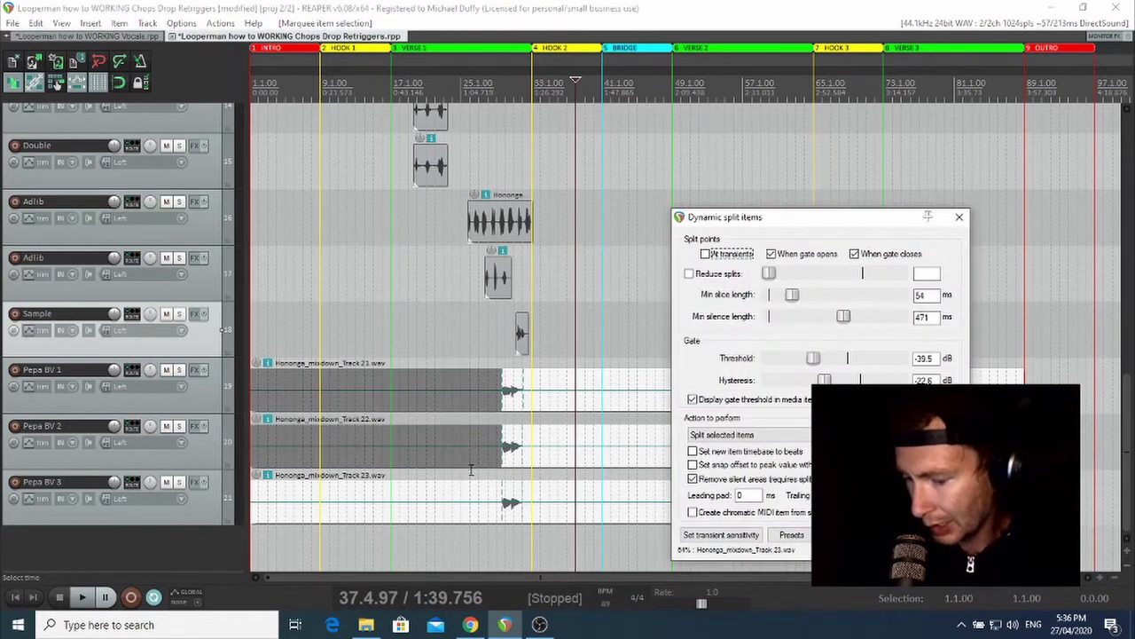
{"action": "key", "text": "Return"}
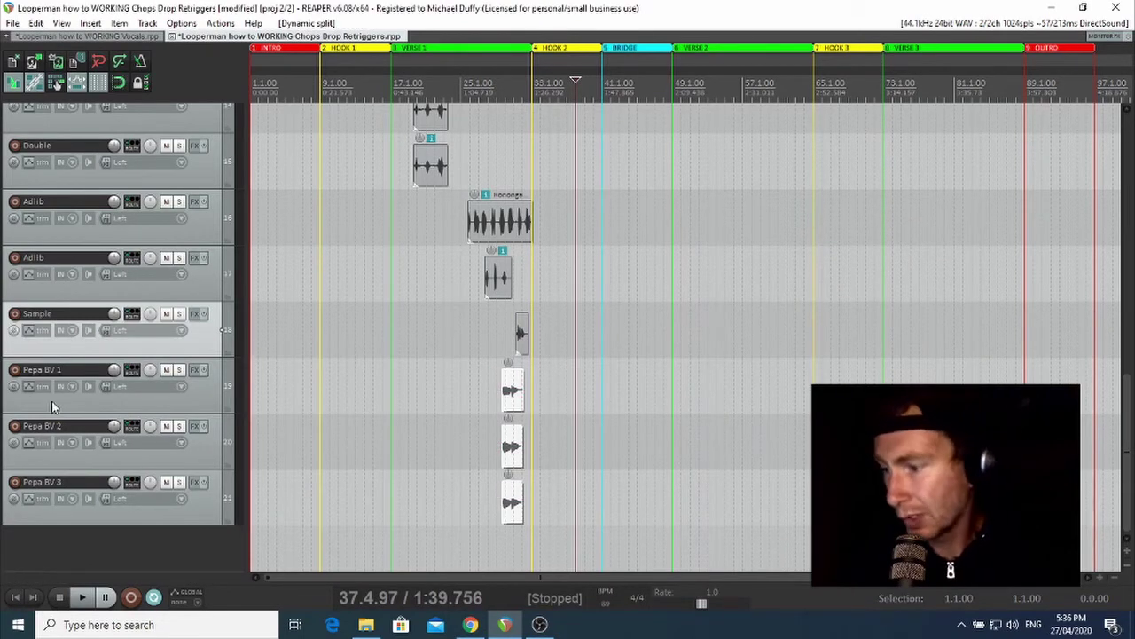
Examine how the first two Double items line up with the Main Vocal at the start of Verse 1.
{"action": "scroll", "coordinate": [46, 399], "scroll_direction": "up", "scroll_amount": 8}
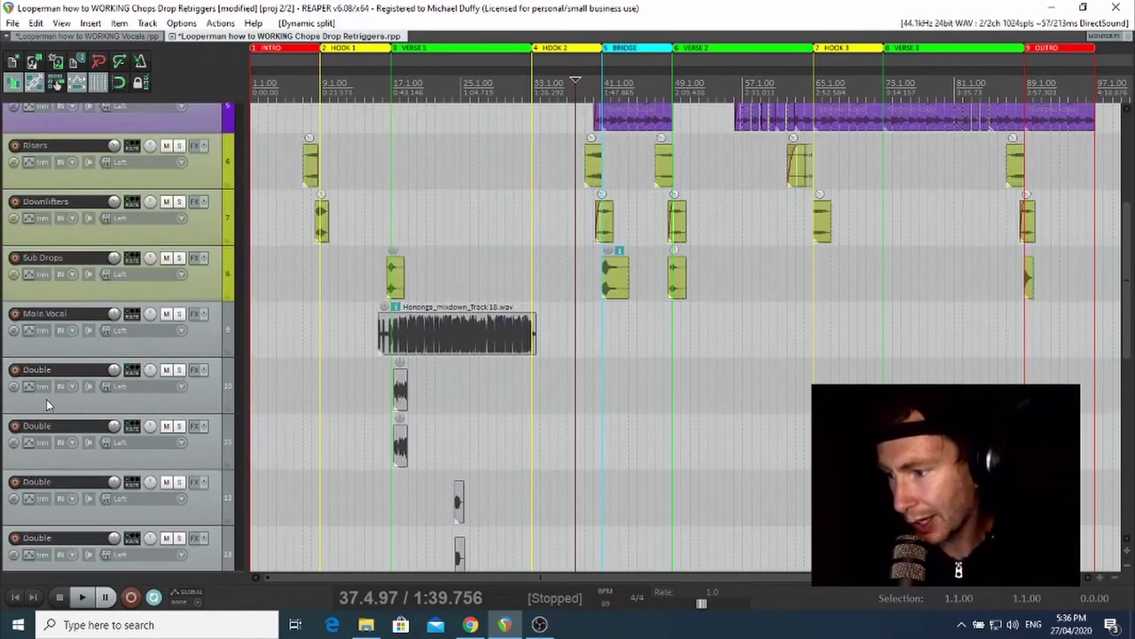
{"action": "scroll", "coordinate": [46, 399], "scroll_direction": "down", "scroll_amount": 1}
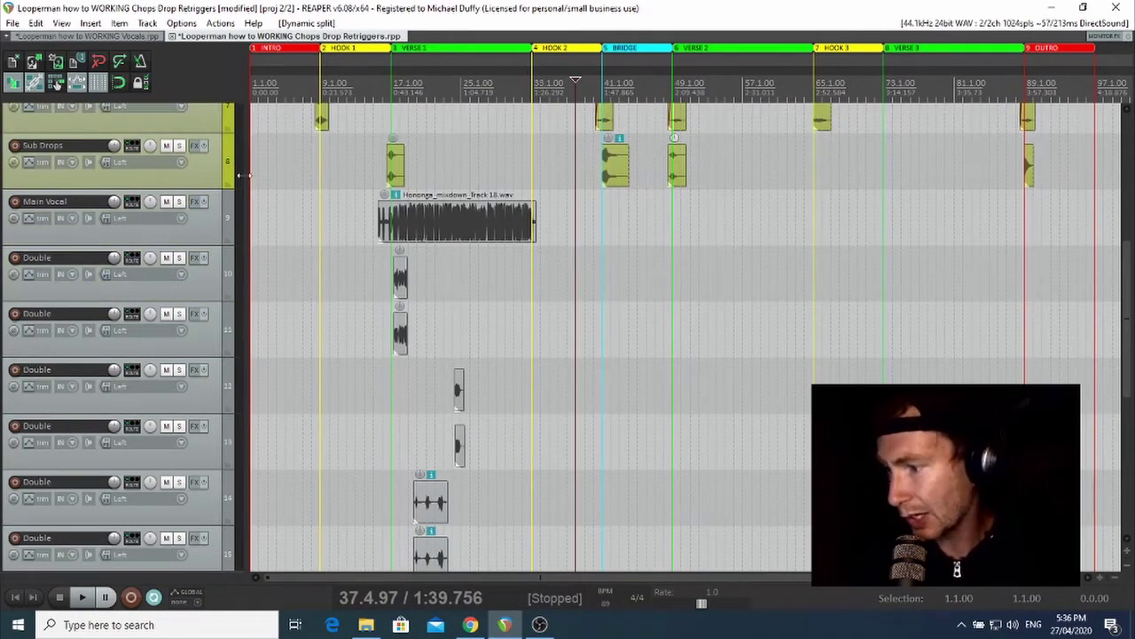
{"action": "scroll", "coordinate": [441, 98], "scroll_direction": "up", "scroll_amount": 3}
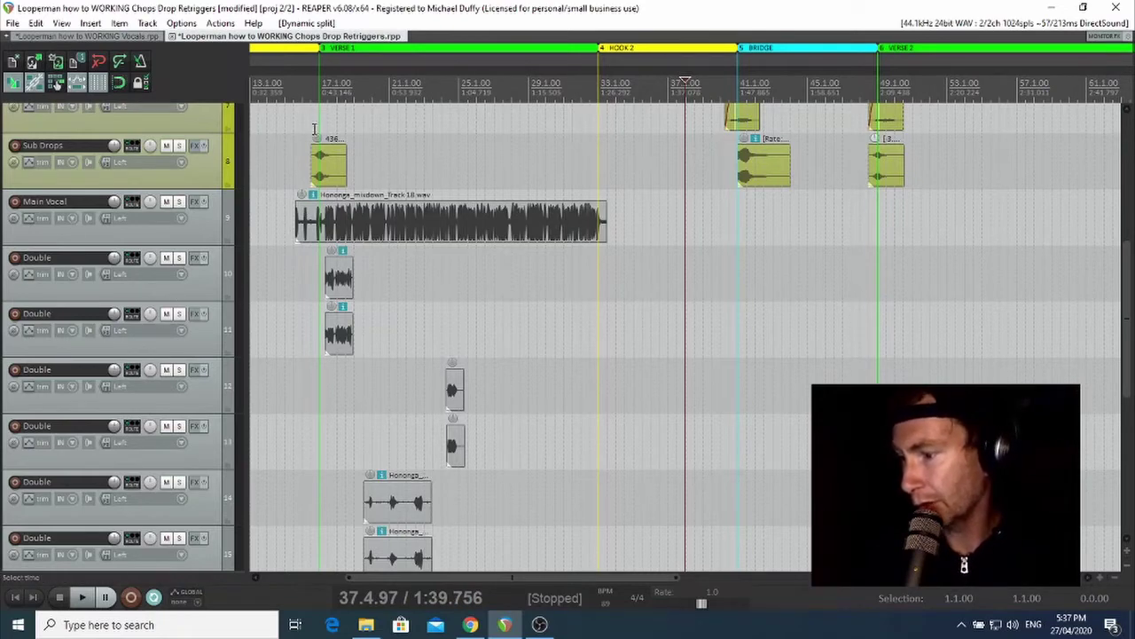
{"action": "left_click", "coordinate": [326, 86]}
{"action": "scroll", "coordinate": [328, 85], "scroll_direction": "up", "scroll_amount": 6}
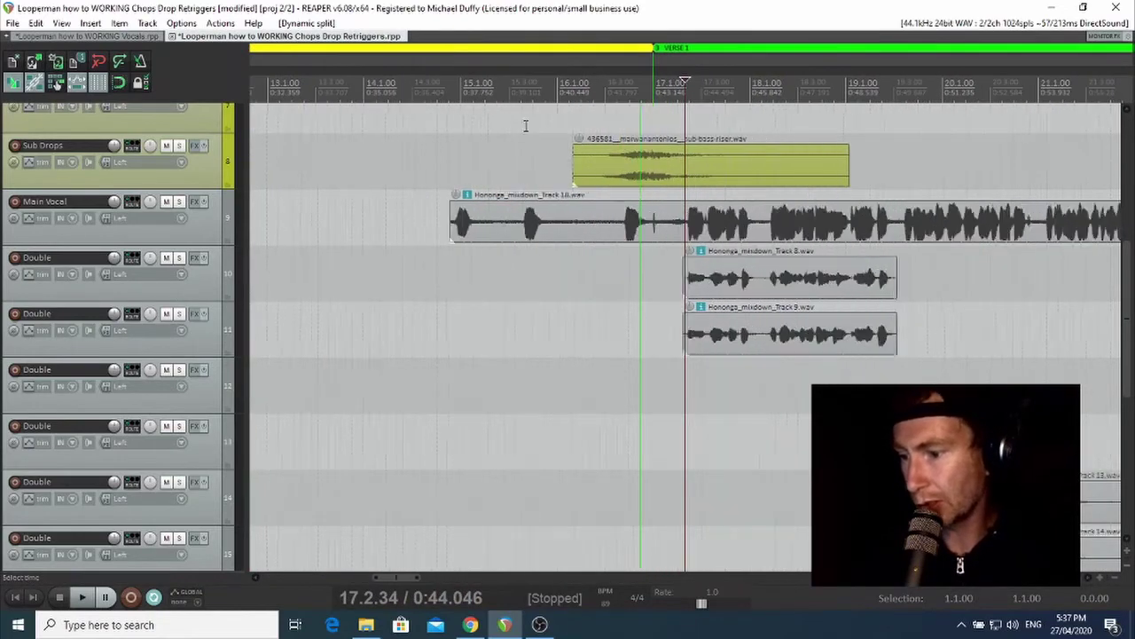
{"action": "scroll", "coordinate": [525, 126], "scroll_direction": "up", "scroll_amount": 6}
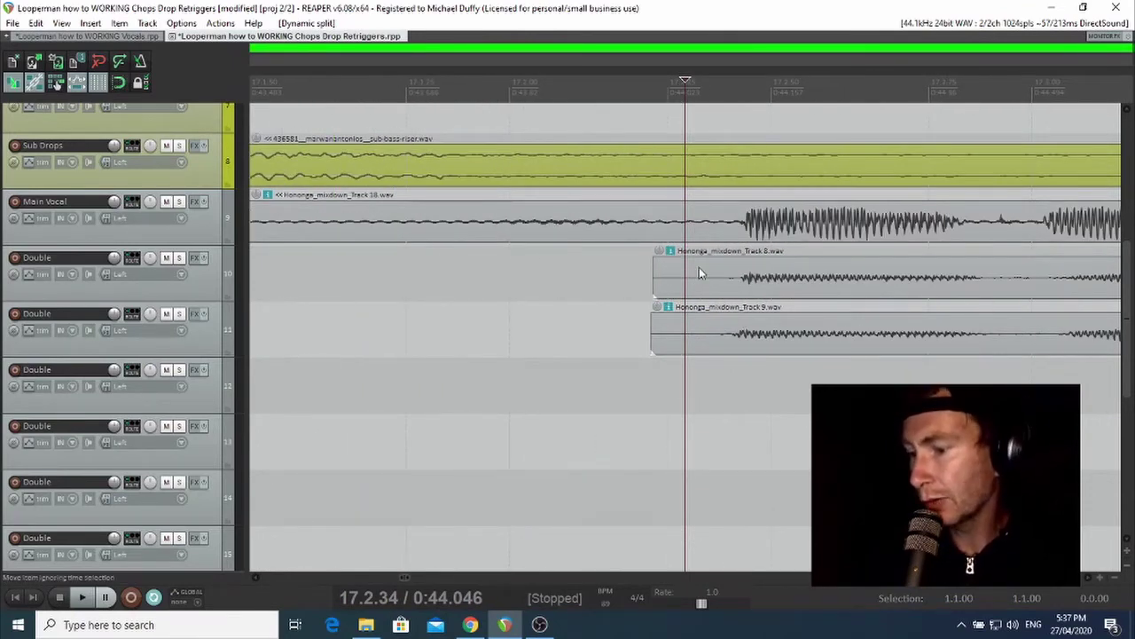
{"action": "left_click_drag", "start_coordinate": [675, 271], "coordinate": [699, 326]}
{"action": "left_click", "coordinate": [669, 89]}
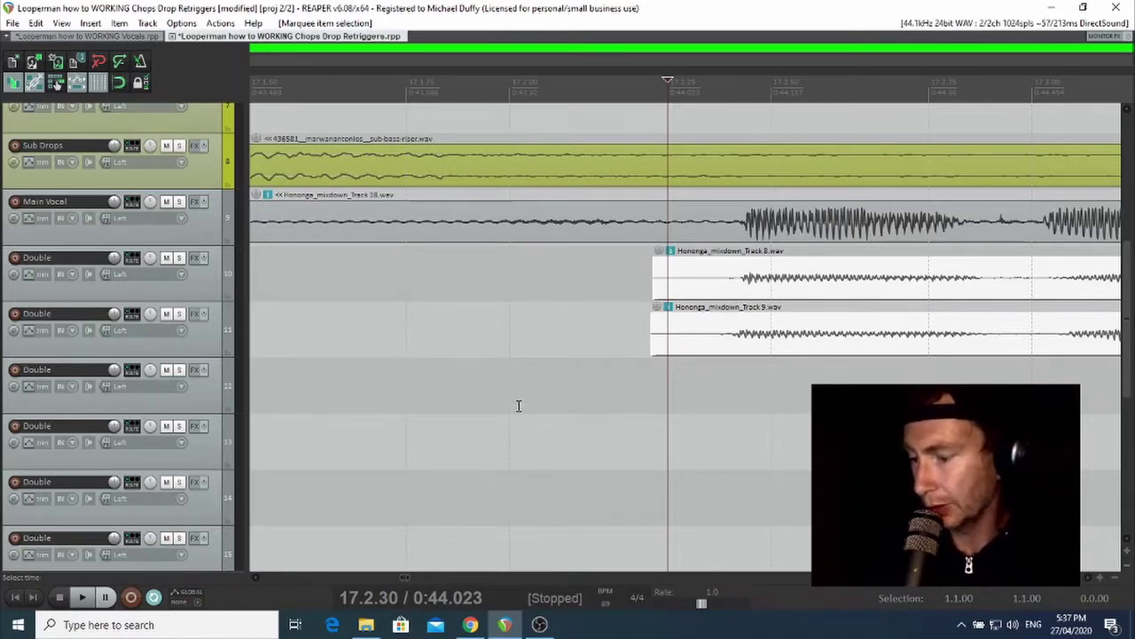
{"action": "scroll", "coordinate": [505, 420], "scroll_direction": "down", "scroll_amount": 6}
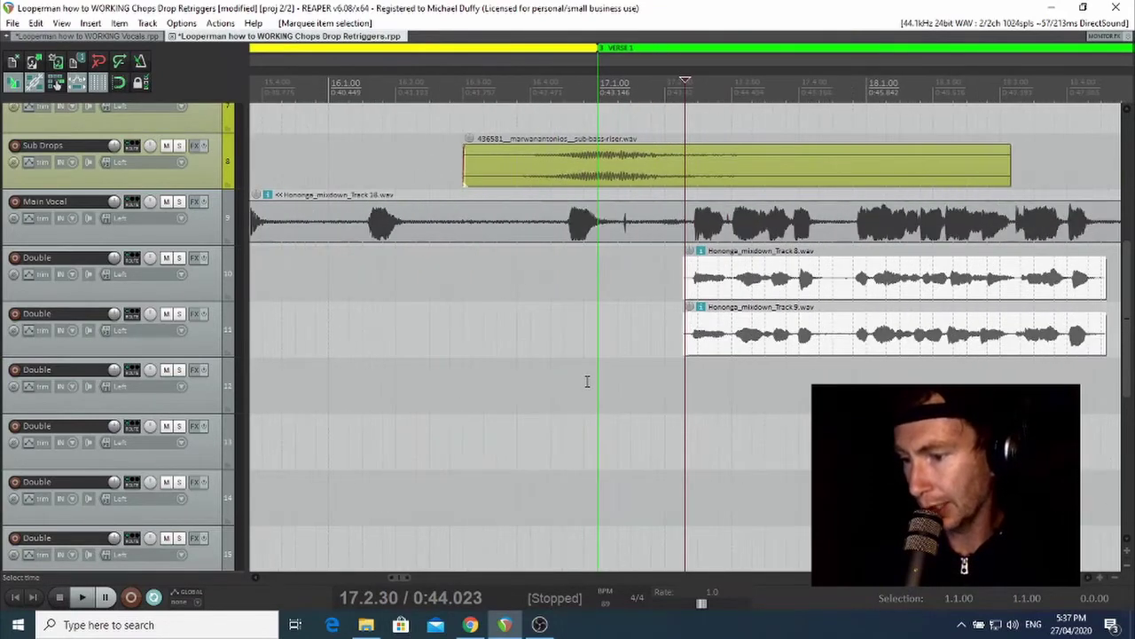
{"action": "scroll", "coordinate": [587, 382], "scroll_direction": "down", "scroll_amount": 2}
{"action": "left_click", "coordinate": [715, 285]}
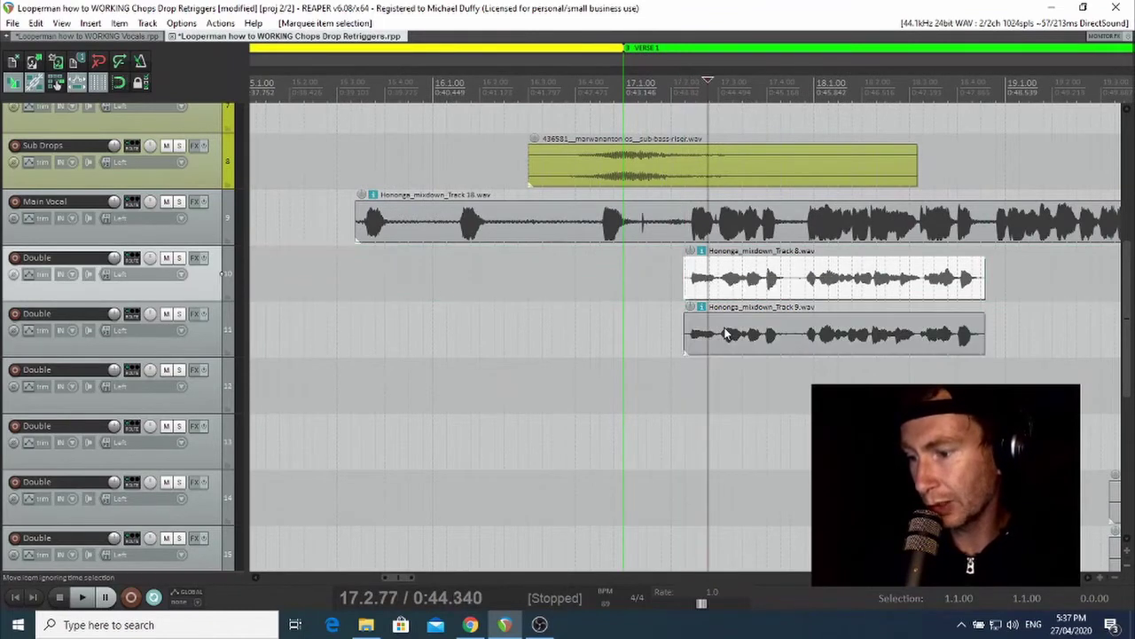
{"action": "left_click", "coordinate": [725, 329]}
{"action": "left_click", "coordinate": [733, 287]}
{"action": "left_click", "coordinate": [727, 330]}
{"action": "left_click", "coordinate": [754, 335]}
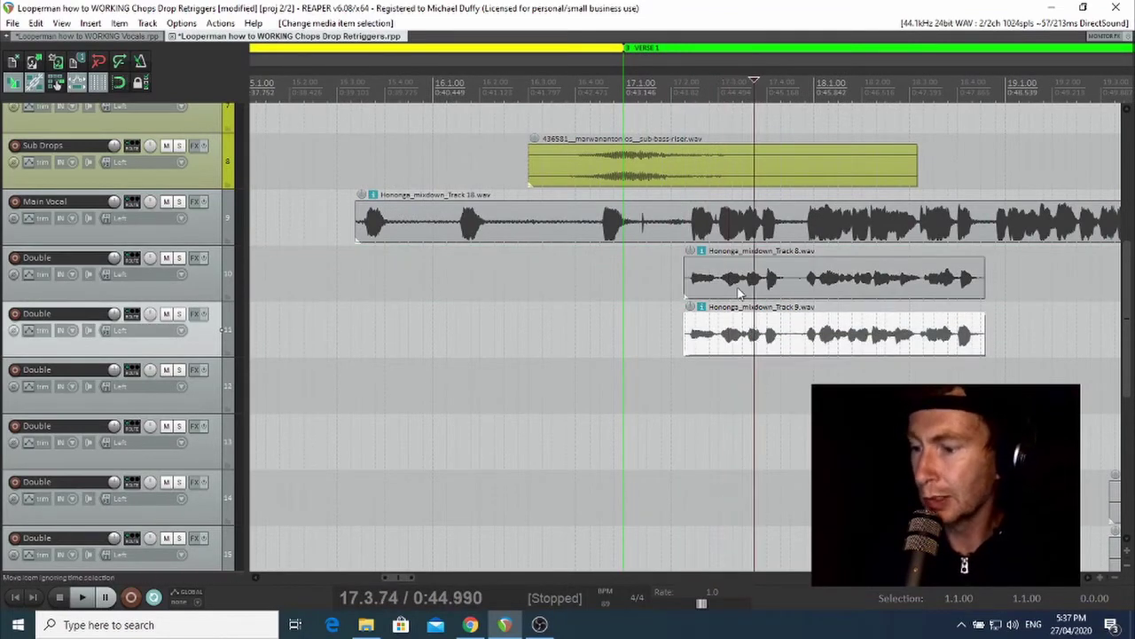
{"action": "left_click", "coordinate": [731, 285]}
Add a stretch marker at 17.2.36 to both of the first two Double items, just before their first word.
{"action": "left_click", "coordinate": [680, 84]}
{"action": "left_click", "coordinate": [689, 89]}
{"action": "scroll", "coordinate": [692, 91], "scroll_direction": "up", "scroll_amount": 5}
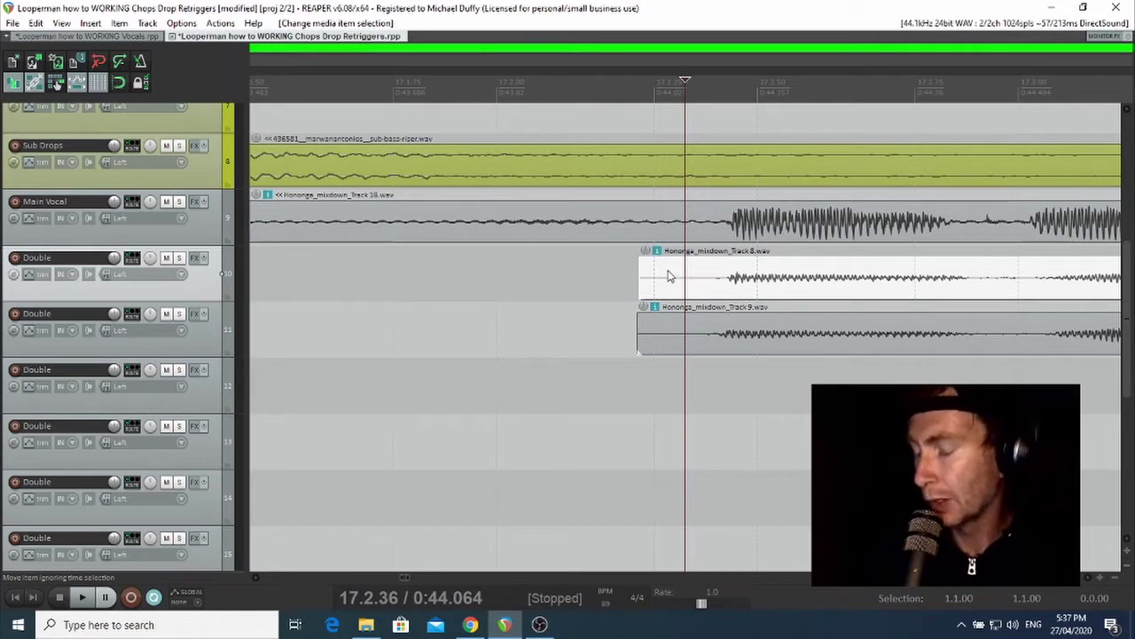
{"action": "left_click_drag", "start_coordinate": [660, 271], "coordinate": [706, 360]}
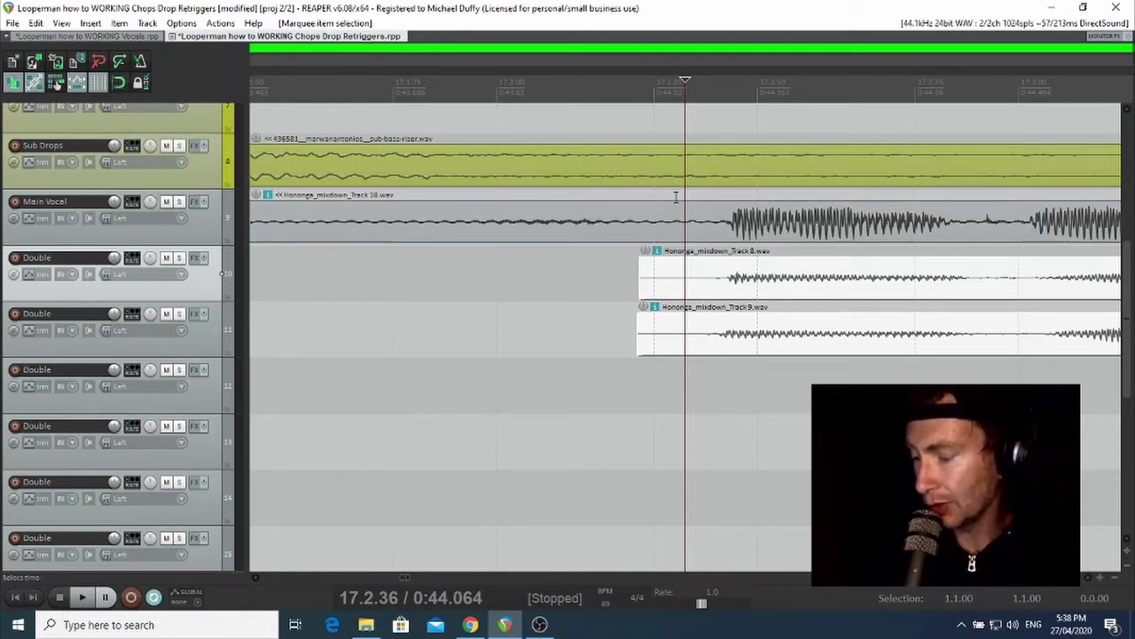
{"action": "key", "text": "w"}
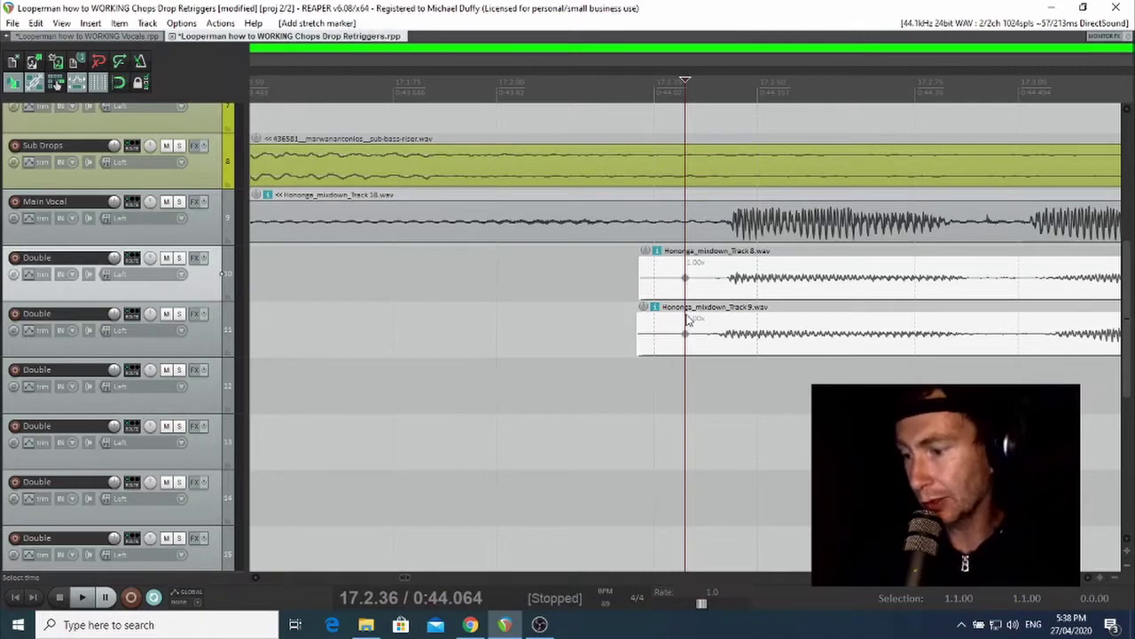
Add a stretch marker at 18.4.46 to both selected Double items, just after their last word.
{"action": "scroll", "coordinate": [571, 299], "scroll_direction": "down", "scroll_amount": 4}
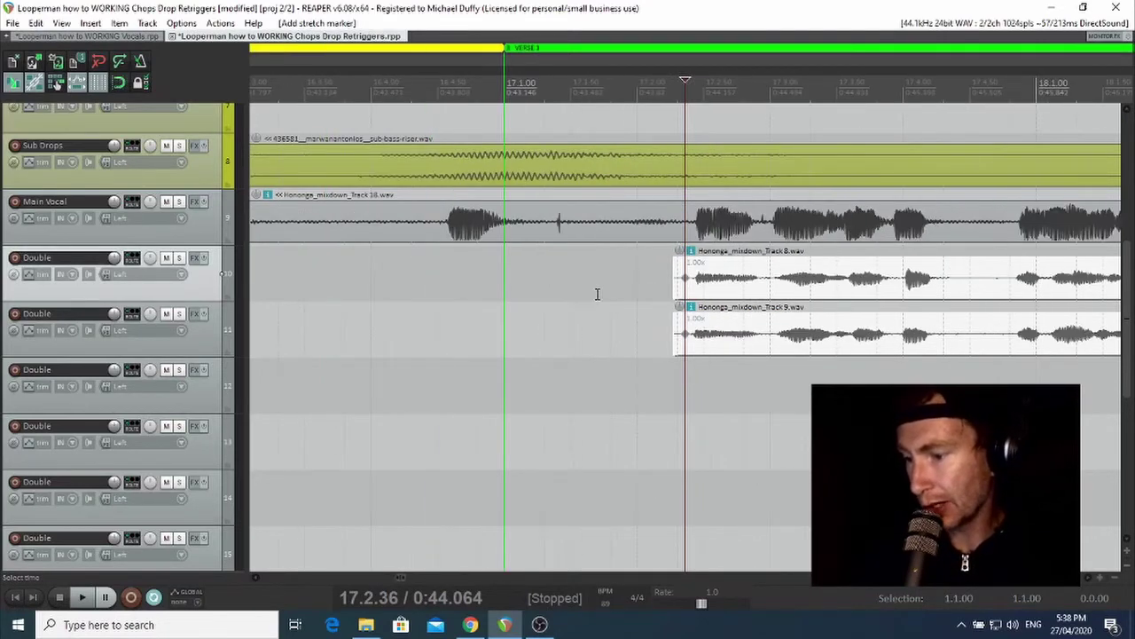
{"action": "left_click", "coordinate": [1097, 98]}
{"action": "scroll", "coordinate": [1098, 100], "scroll_direction": "up", "scroll_amount": 6}
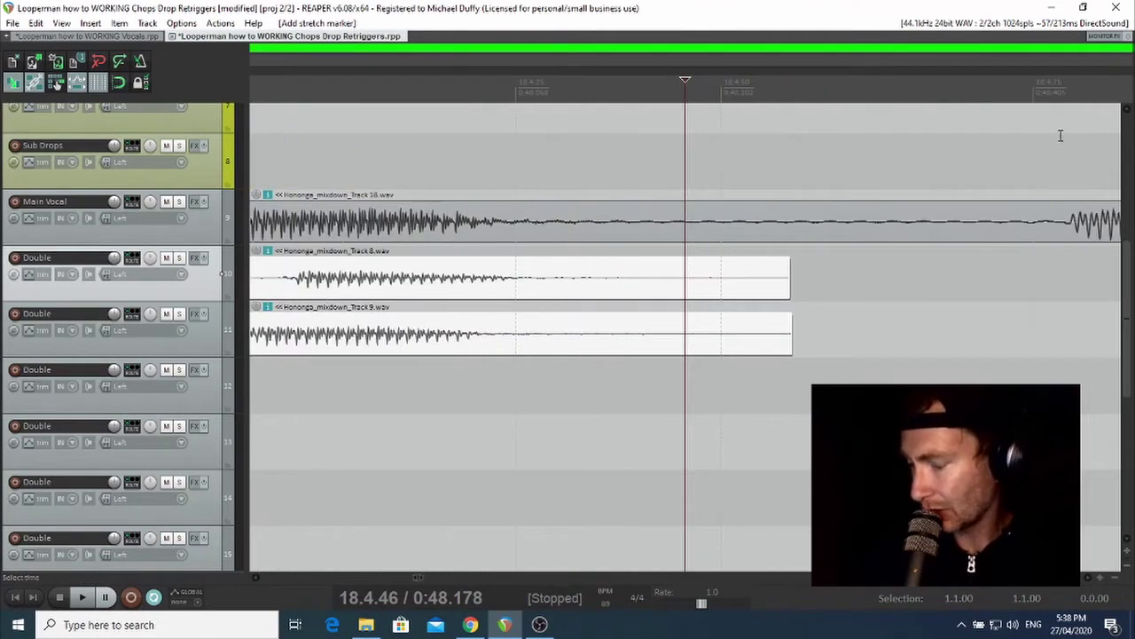
{"action": "scroll", "coordinate": [852, 219], "scroll_direction": "down", "scroll_amount": 4}
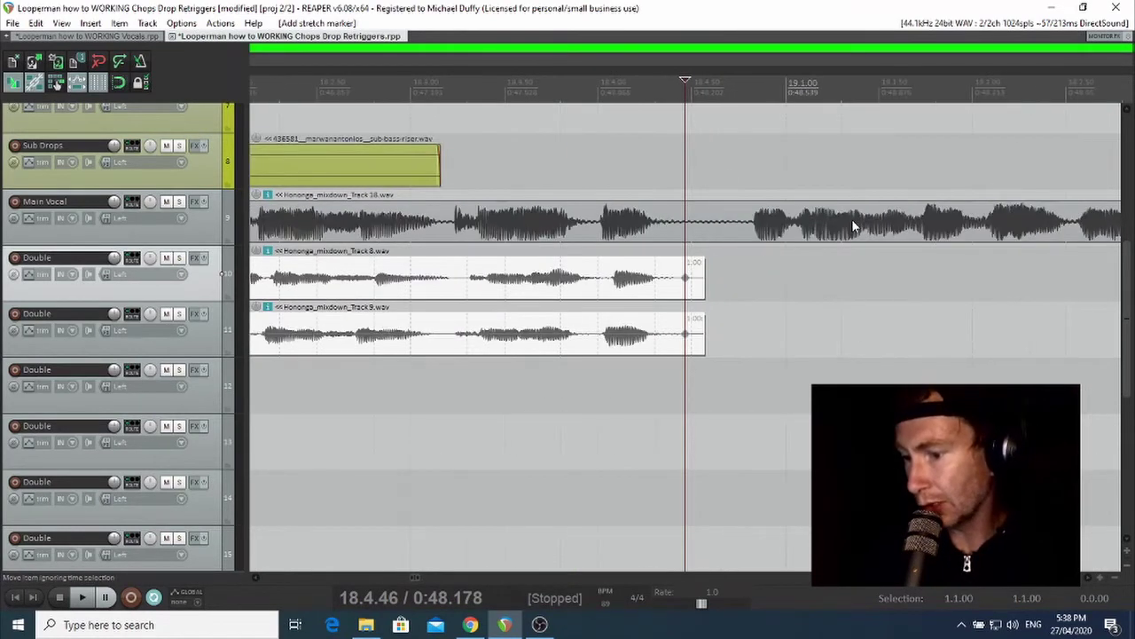
Select only the first Double item (track 10) and add a stretch marker at its fourth waveform burst, at 17.4.02.
{"action": "scroll", "coordinate": [808, 284], "scroll_direction": "down", "scroll_amount": 3}
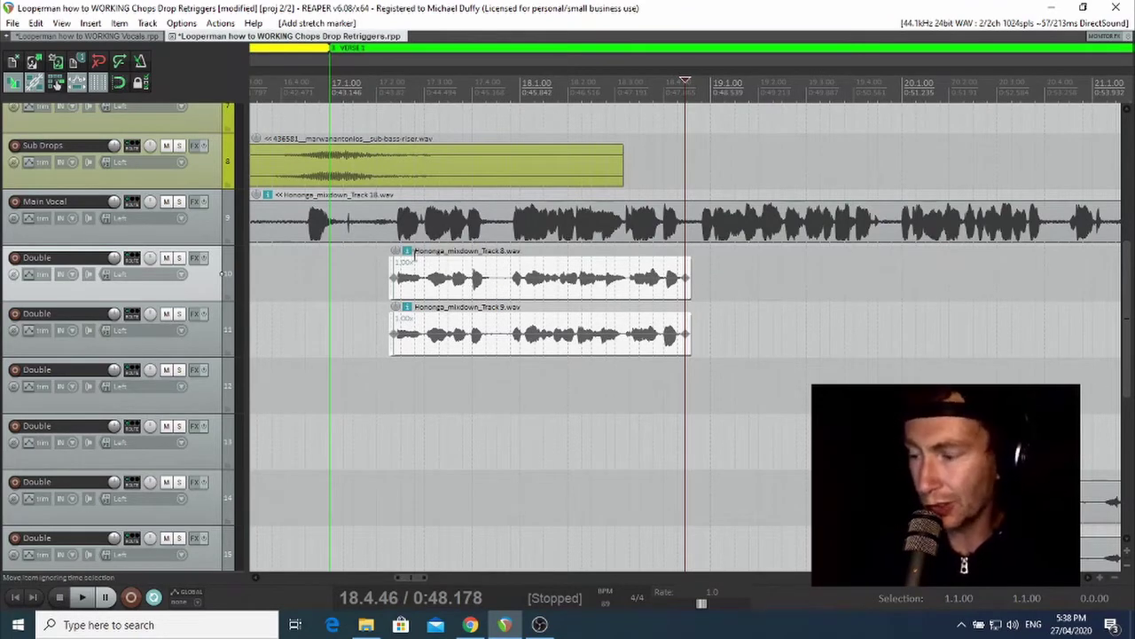
{"action": "left_click", "coordinate": [404, 92]}
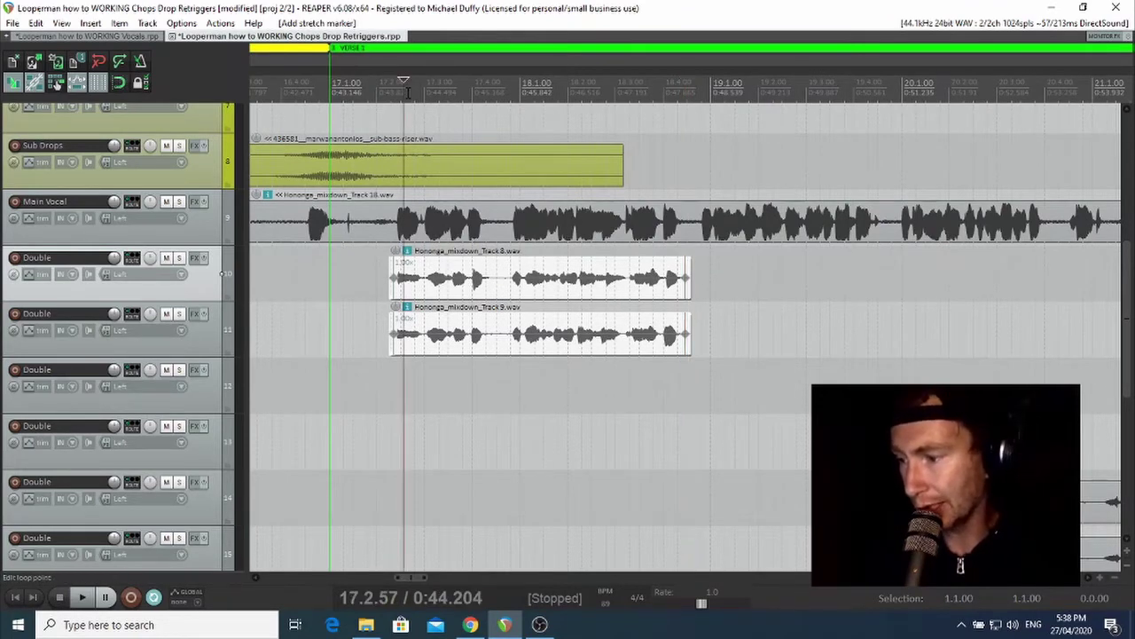
{"action": "scroll", "coordinate": [454, 106], "scroll_direction": "up", "scroll_amount": 5}
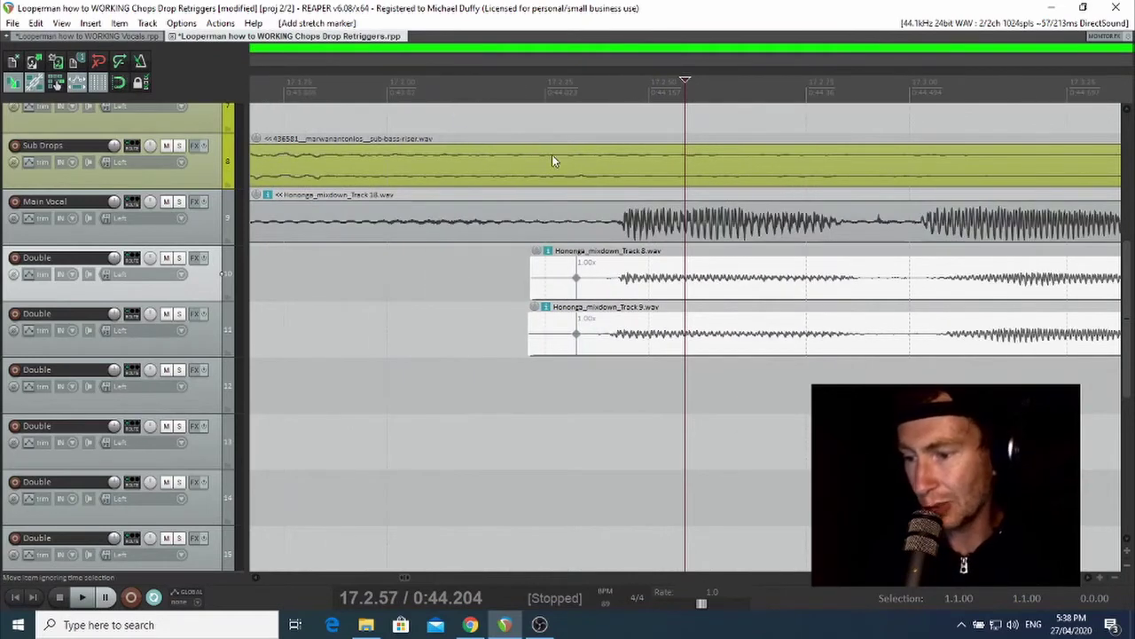
{"action": "scroll", "coordinate": [586, 170], "scroll_direction": "down", "scroll_amount": 2}
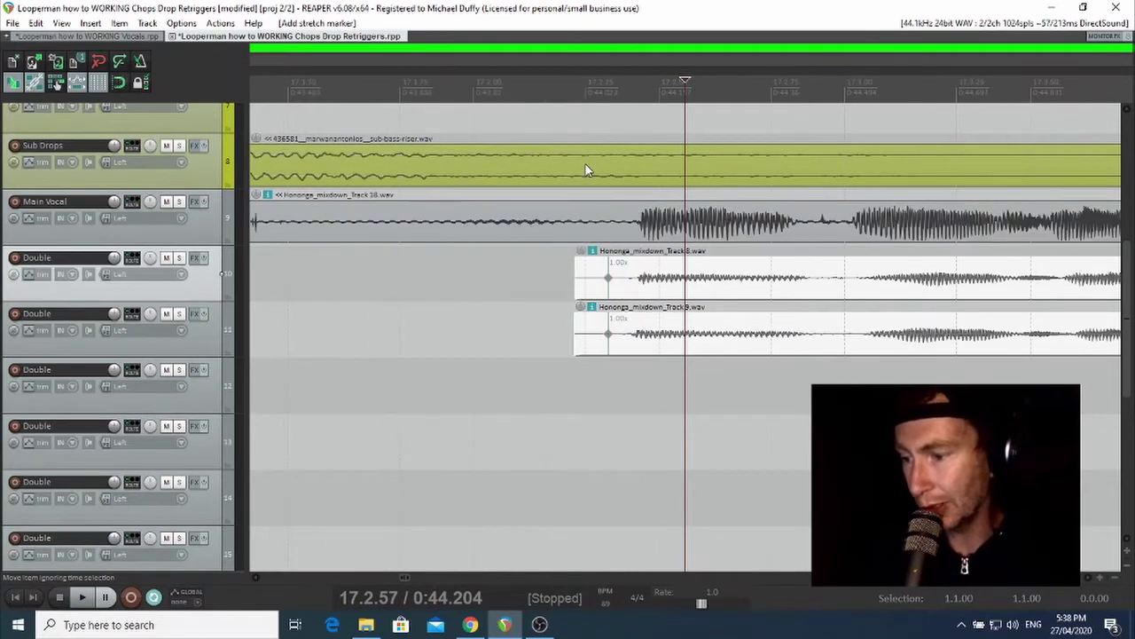
{"action": "left_click", "coordinate": [652, 272]}
{"action": "scroll", "coordinate": [655, 269], "scroll_direction": "down", "scroll_amount": 1}
{"action": "scroll", "coordinate": [654, 269], "scroll_direction": "up", "scroll_amount": 3}
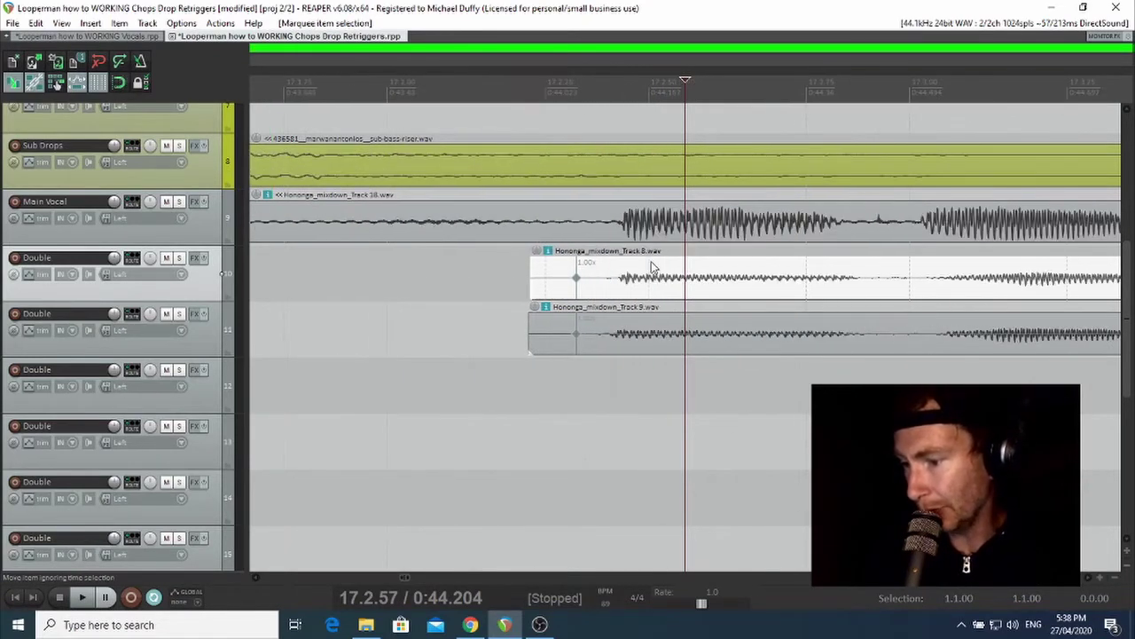
{"action": "scroll", "coordinate": [653, 268], "scroll_direction": "down", "scroll_amount": 2}
{"action": "scroll", "coordinate": [653, 268], "scroll_direction": "down", "scroll_amount": 1}
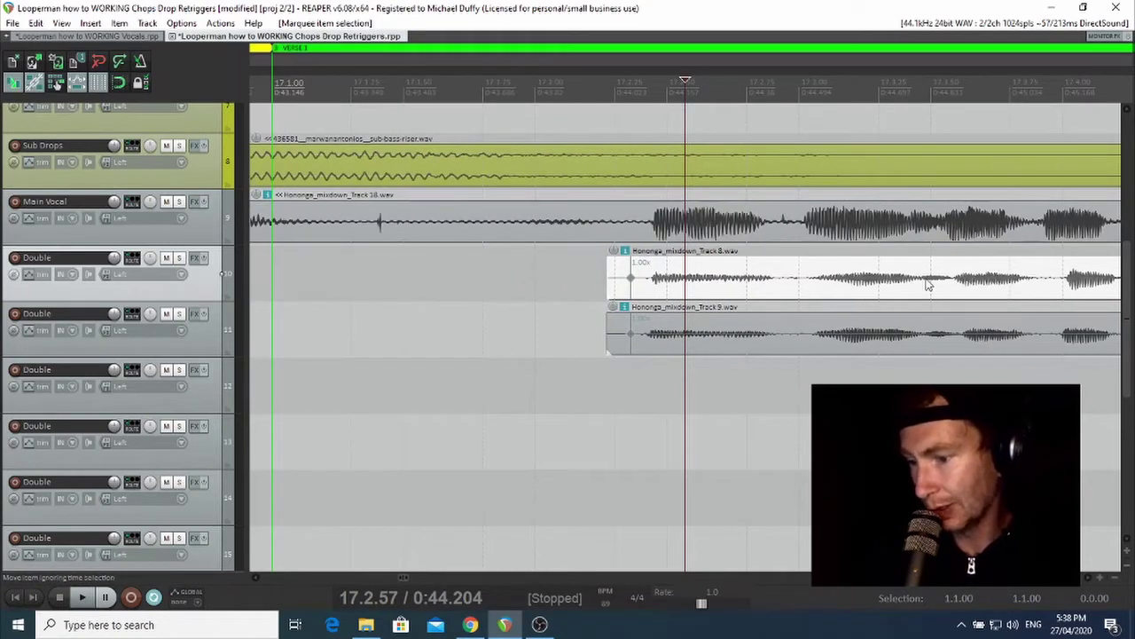
{"action": "left_click_drag", "start_coordinate": [940, 74], "coordinate": [698, 84]}
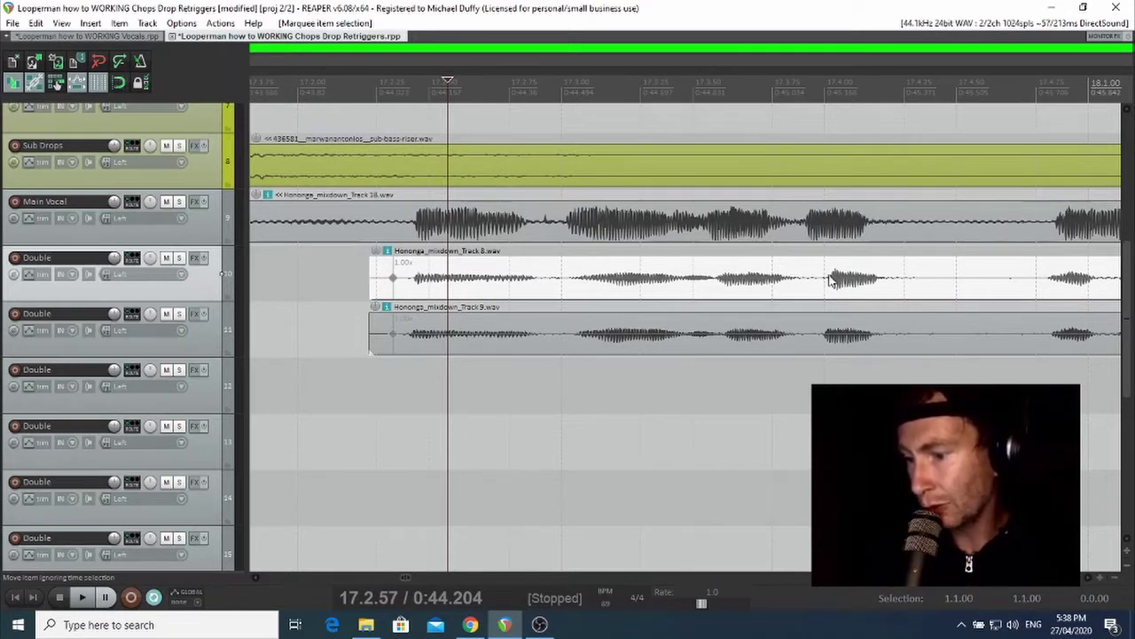
{"action": "left_click", "coordinate": [831, 284]}
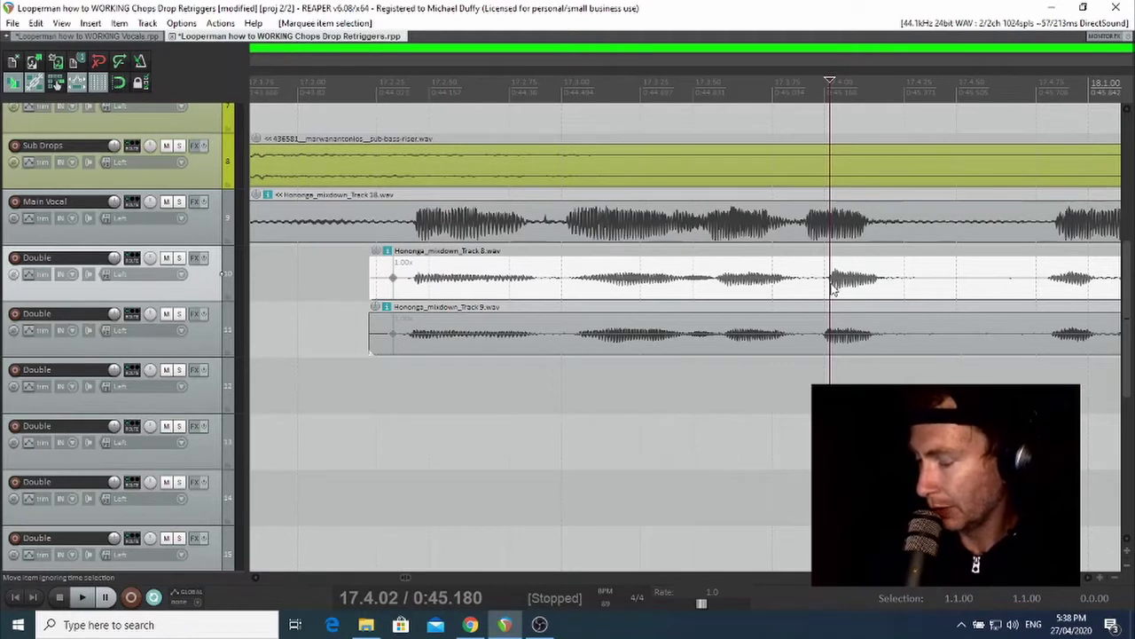
{"action": "key", "text": "shift+w"}
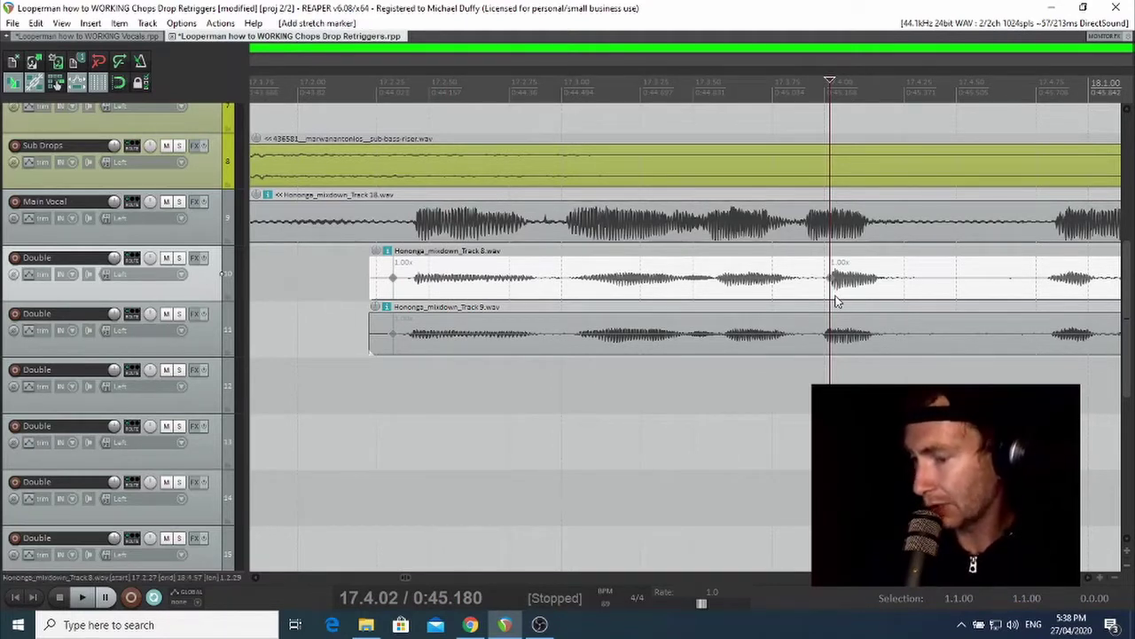
Add stretch markers to the first Double item at its third, second and first waveform bursts: 17.3.59, 17.3.07 and 17.2.43.
{"action": "left_click", "coordinate": [718, 284]}
{"action": "key", "text": "shift+w"}
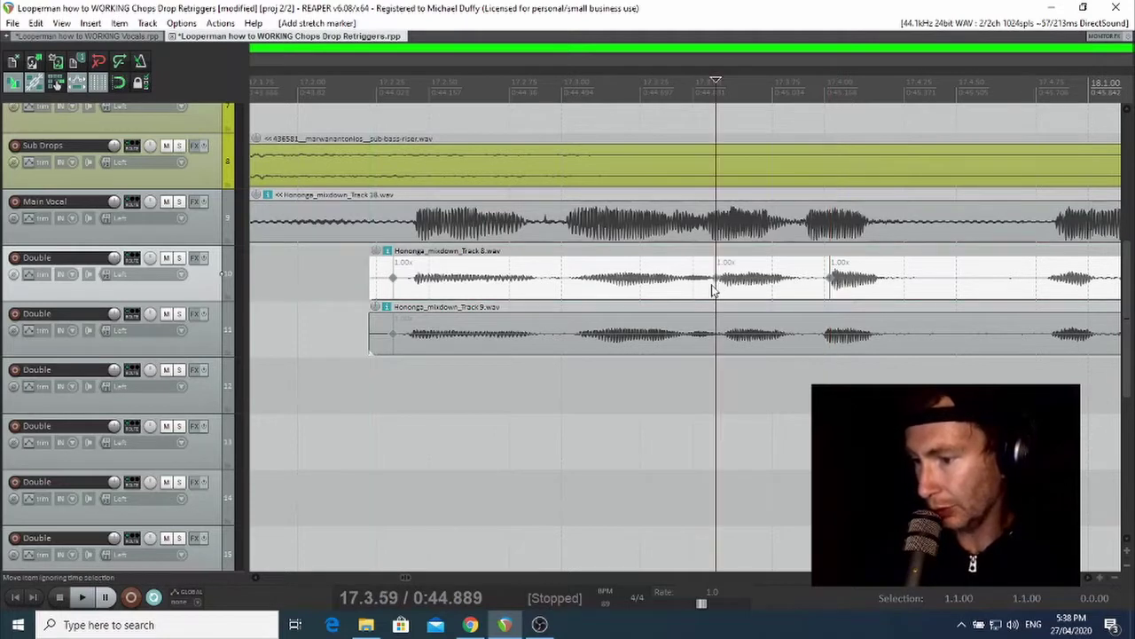
{"action": "left_click", "coordinate": [581, 284]}
{"action": "key", "text": "shift+w"}
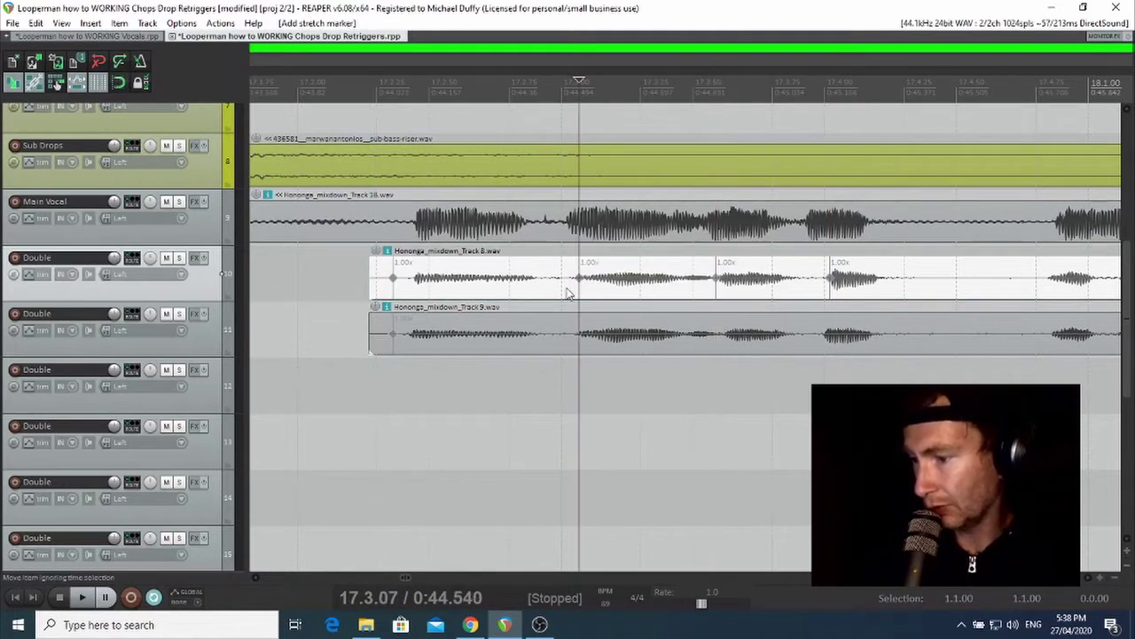
{"action": "left_click", "coordinate": [414, 287]}
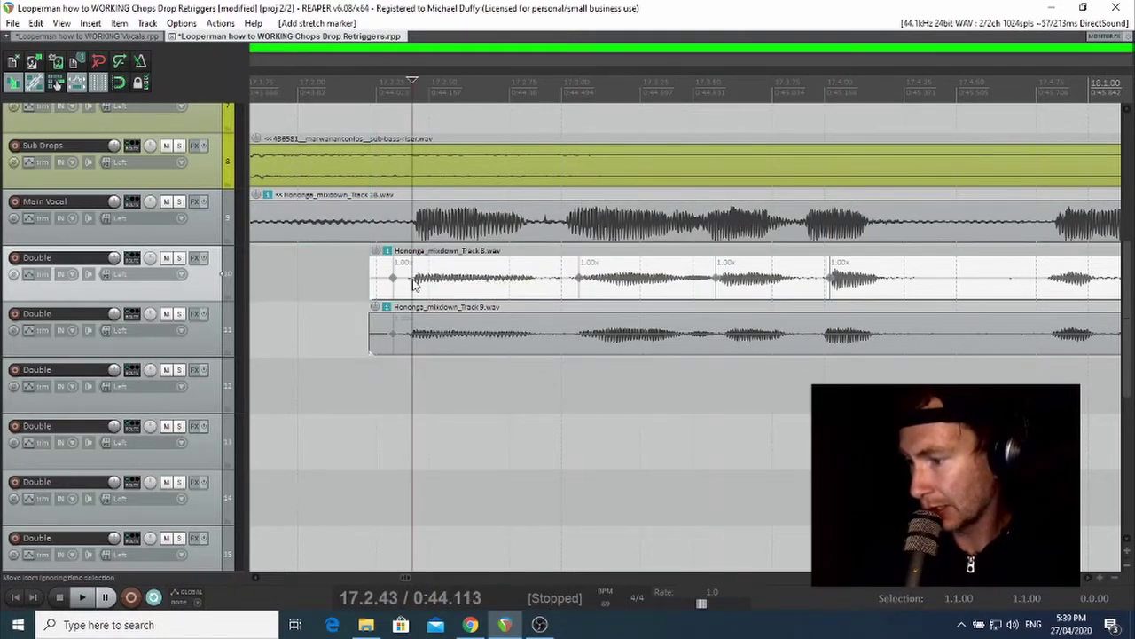
Add stretch markers to the second Double item (track 11) at the onsets of its first four waveform bursts, from 17.2.43 to 17.4.00.
{"action": "left_click", "coordinate": [411, 340]}
{"action": "key", "text": "shift+w"}
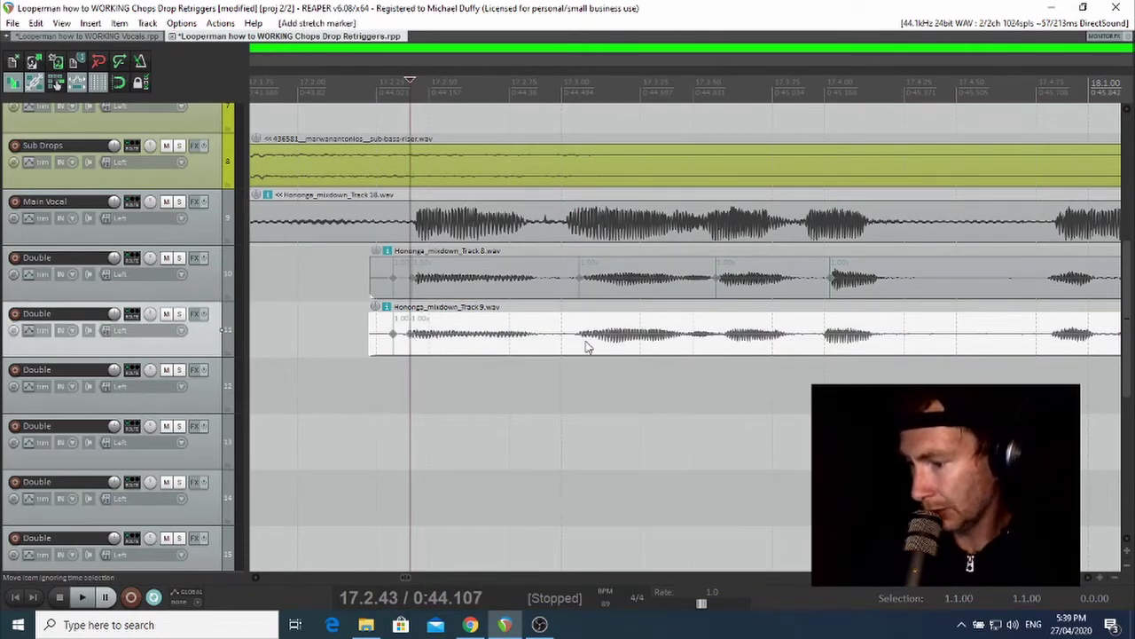
{"action": "left_click", "coordinate": [581, 341]}
{"action": "key", "text": "shift+w"}
{"action": "left_click", "coordinate": [729, 344]}
{"action": "key", "text": "shift+w"}
{"action": "left_click", "coordinate": [827, 339]}
{"action": "key", "text": "shift+w"}
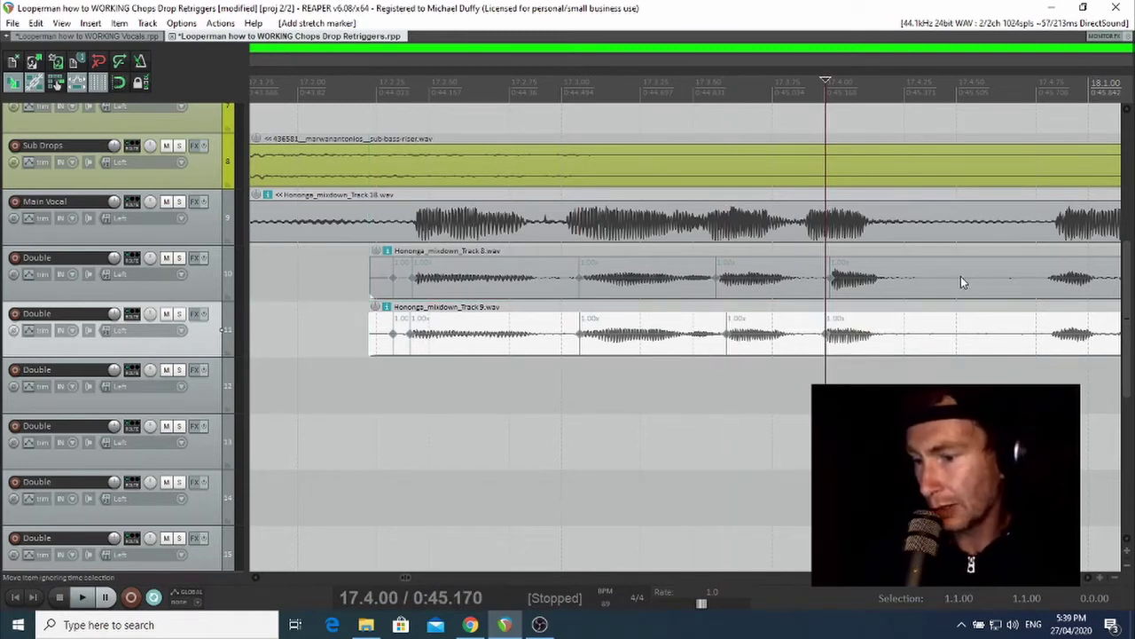
Select both Double items and add a stretch marker at 17.4.57, in the gap after the fourth waveform burst.
{"action": "left_click_drag", "start_coordinate": [971, 269], "coordinate": [970, 355]}
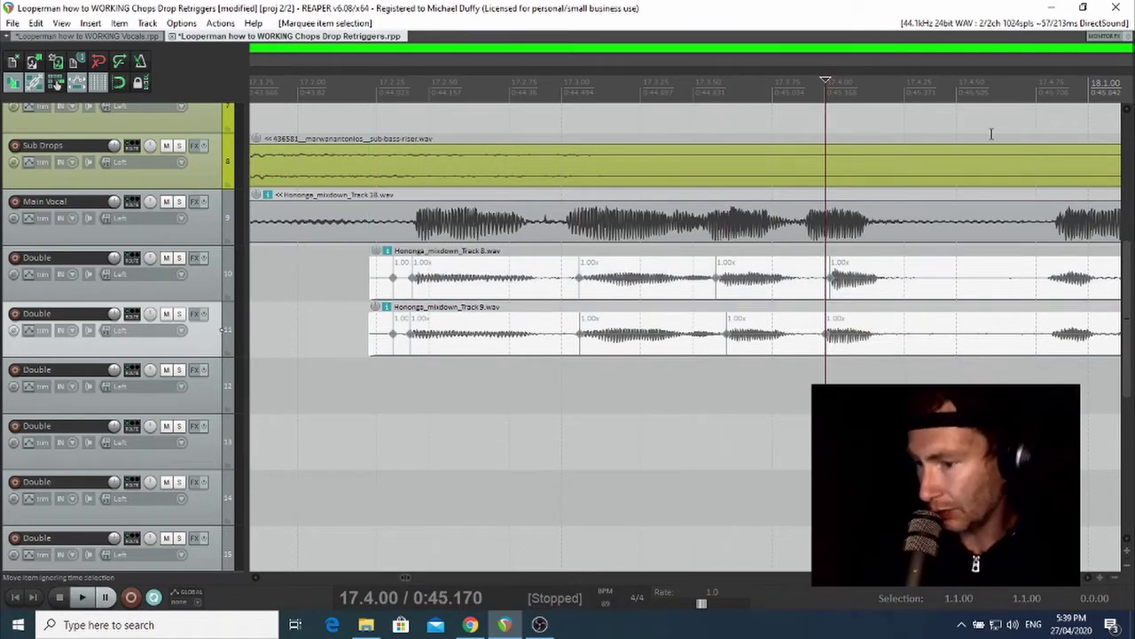
{"action": "left_click", "coordinate": [975, 119]}
{"action": "key", "text": "shift+w"}
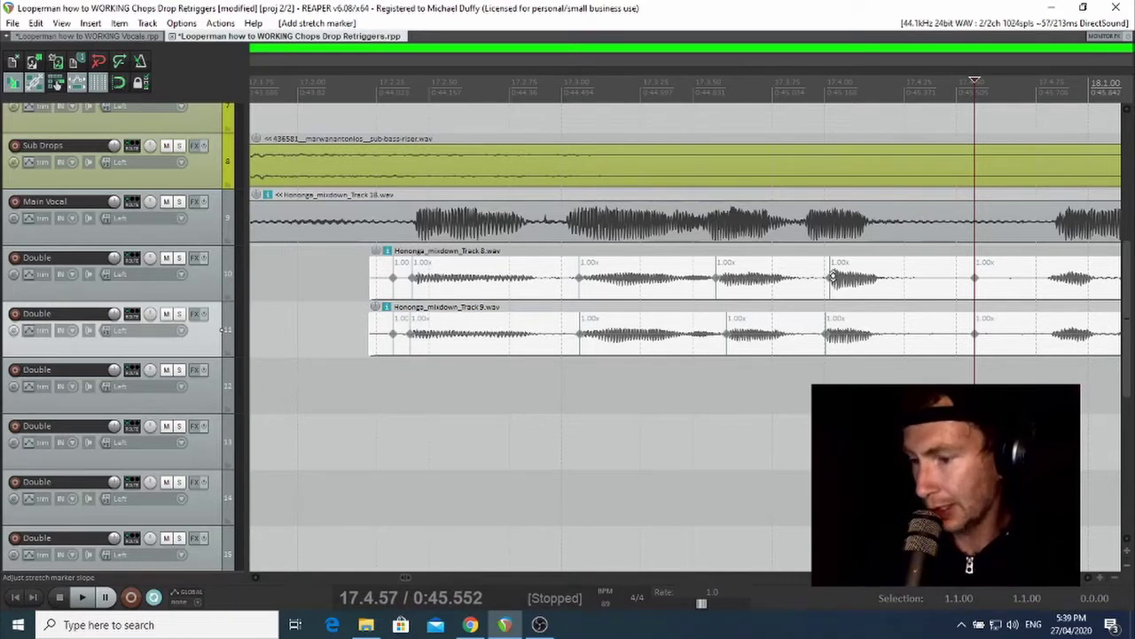
Move the fourth-burst stretch markers of both Double items earlier to the onset of the Main Vocal's fourth burst.
{"action": "left_click_drag", "start_coordinate": [833, 277], "coordinate": [805, 278]}
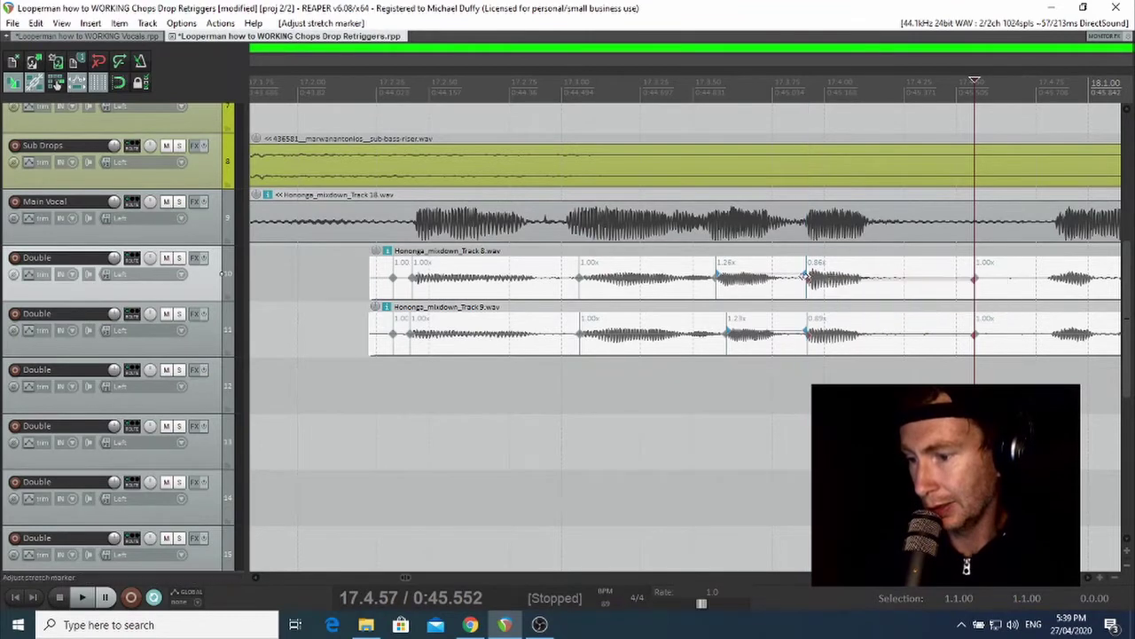
{"action": "right_click", "coordinate": [755, 281]}
{"action": "key", "text": "Escape"}
Select only the first Double item (track 10) and align its third, second and first burst stretch markers with the Main Vocal's onsets.
{"action": "left_click", "coordinate": [721, 274]}
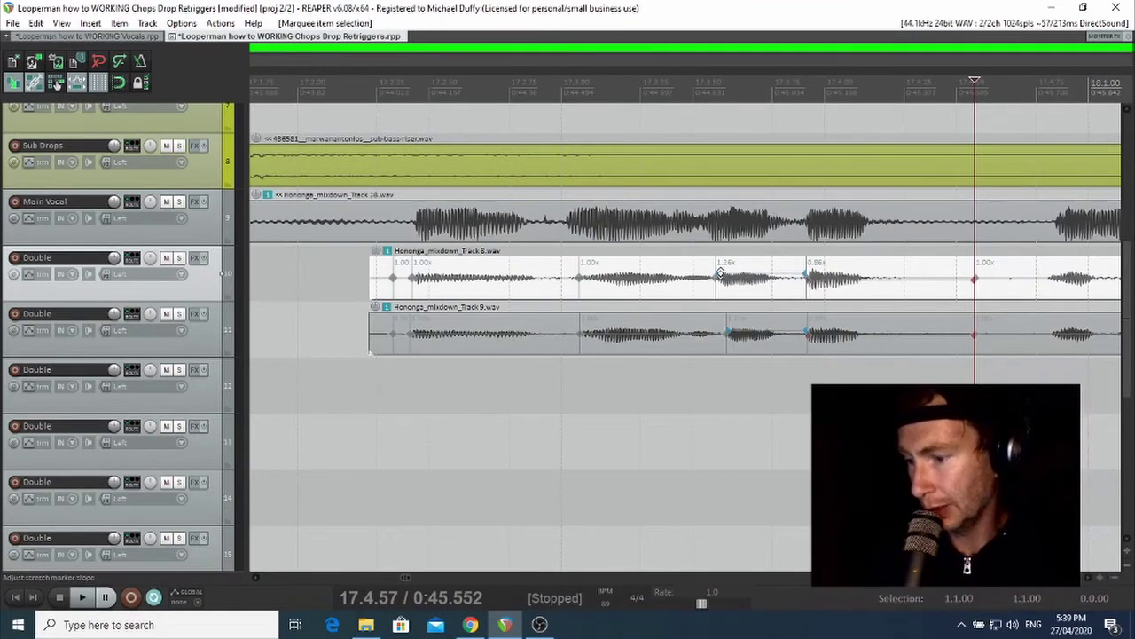
{"action": "left_click_drag", "start_coordinate": [718, 274], "coordinate": [709, 274]}
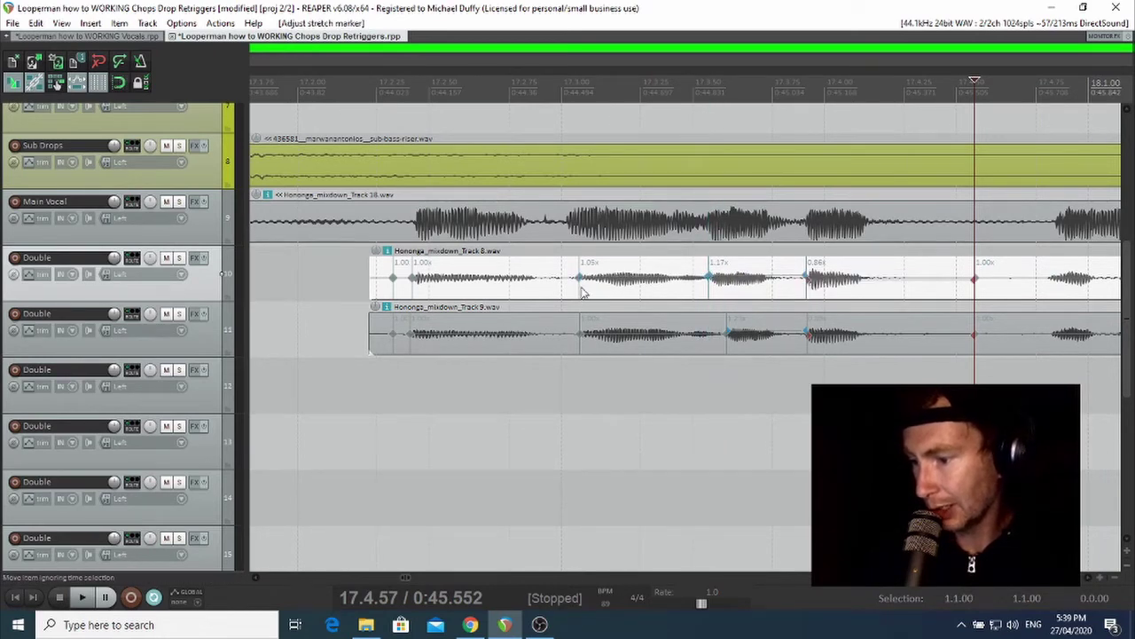
{"action": "left_click_drag", "start_coordinate": [579, 277], "coordinate": [565, 277]}
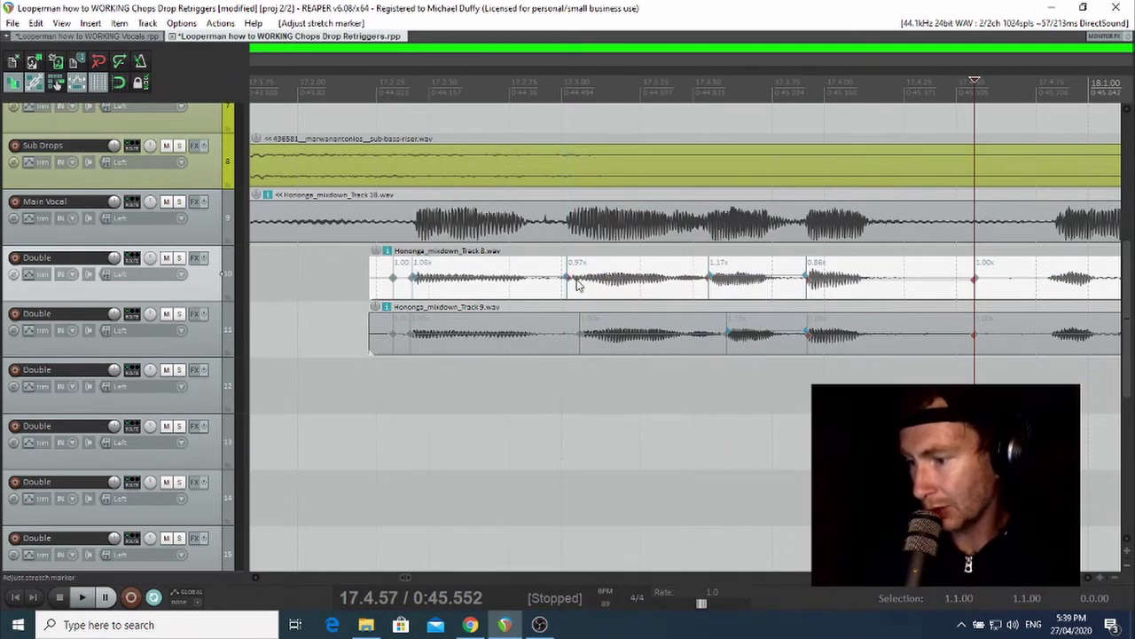
{"action": "left_click_drag", "start_coordinate": [413, 276], "coordinate": [415, 277]}
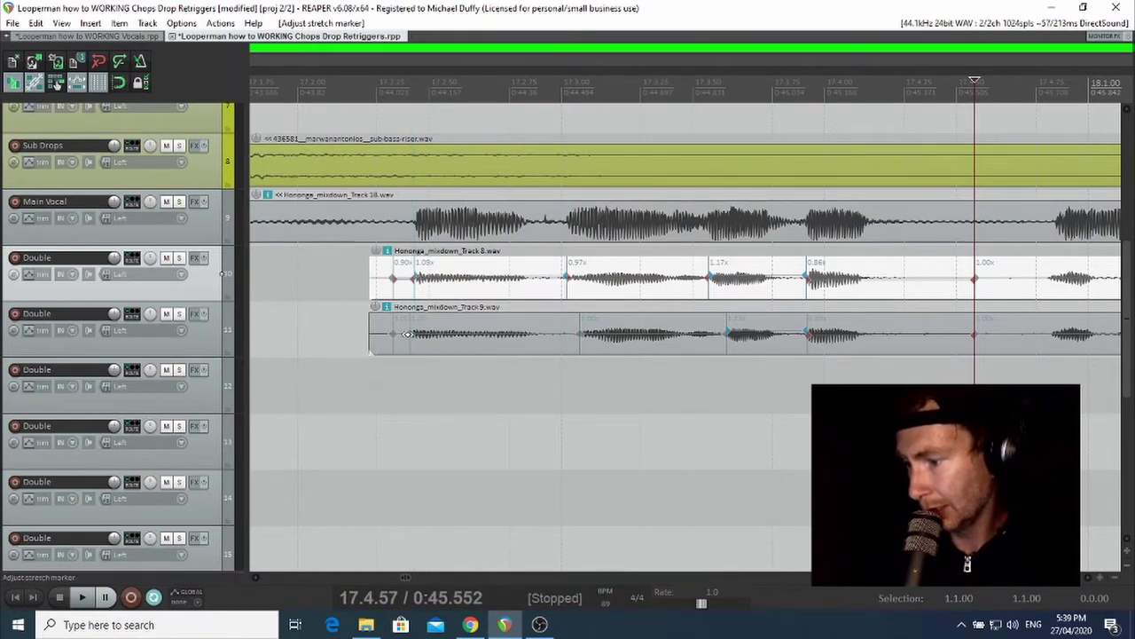
Align the second Double item's (track 11) first, second and third burst stretch markers with the Main Vocal's onsets.
{"action": "left_click_drag", "start_coordinate": [411, 333], "coordinate": [414, 333]}
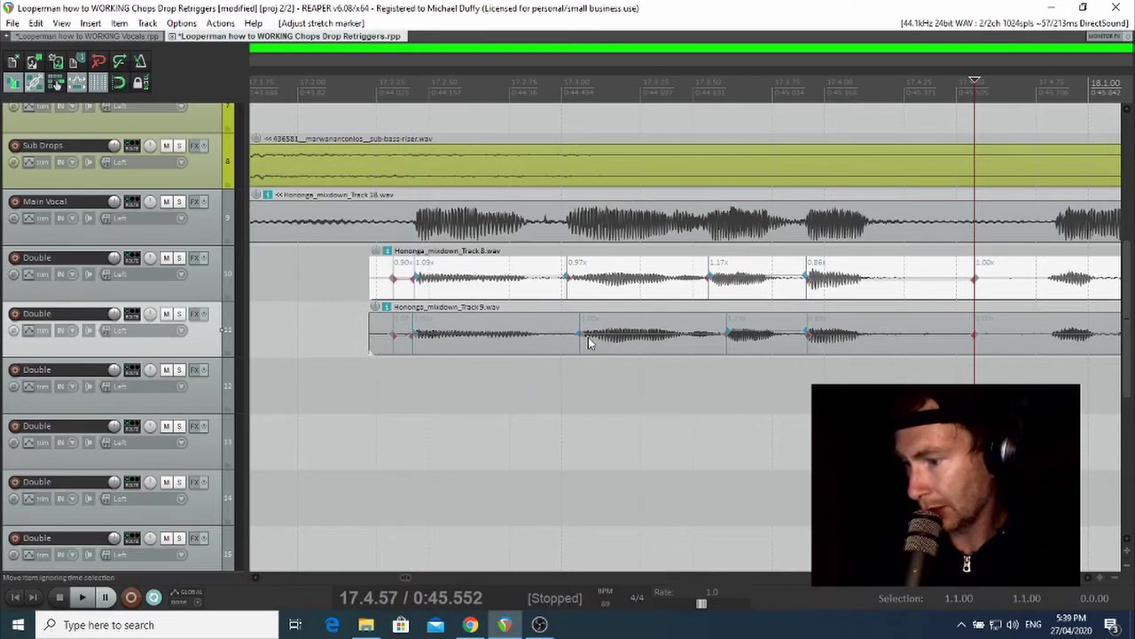
{"action": "left_click_drag", "start_coordinate": [581, 333], "coordinate": [565, 334]}
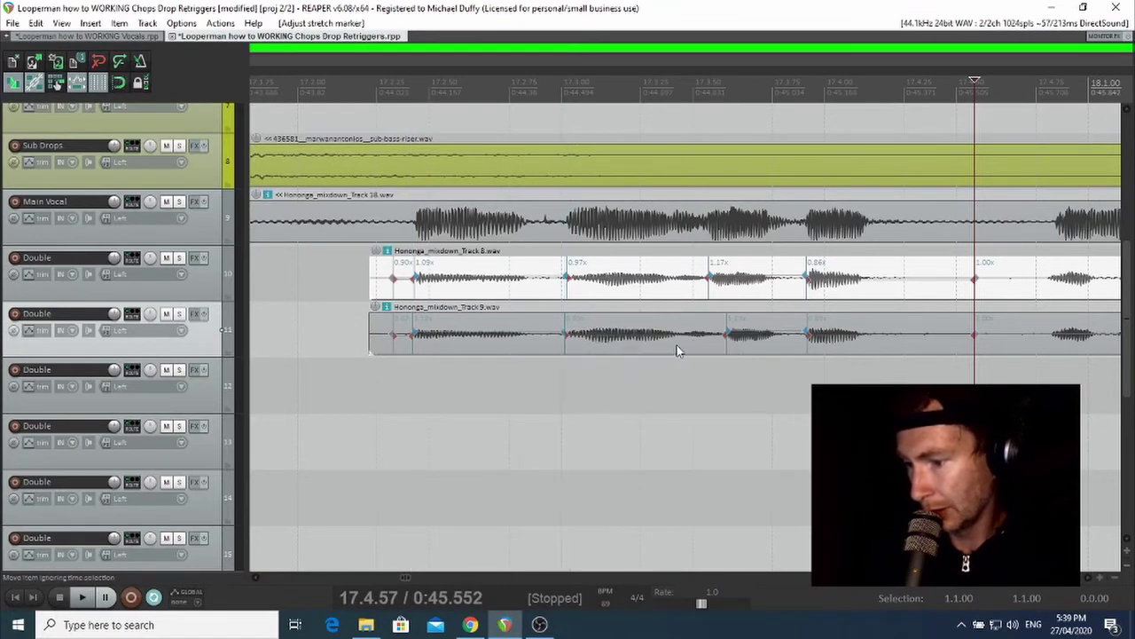
{"action": "left_click_drag", "start_coordinate": [720, 334], "coordinate": [708, 334]}
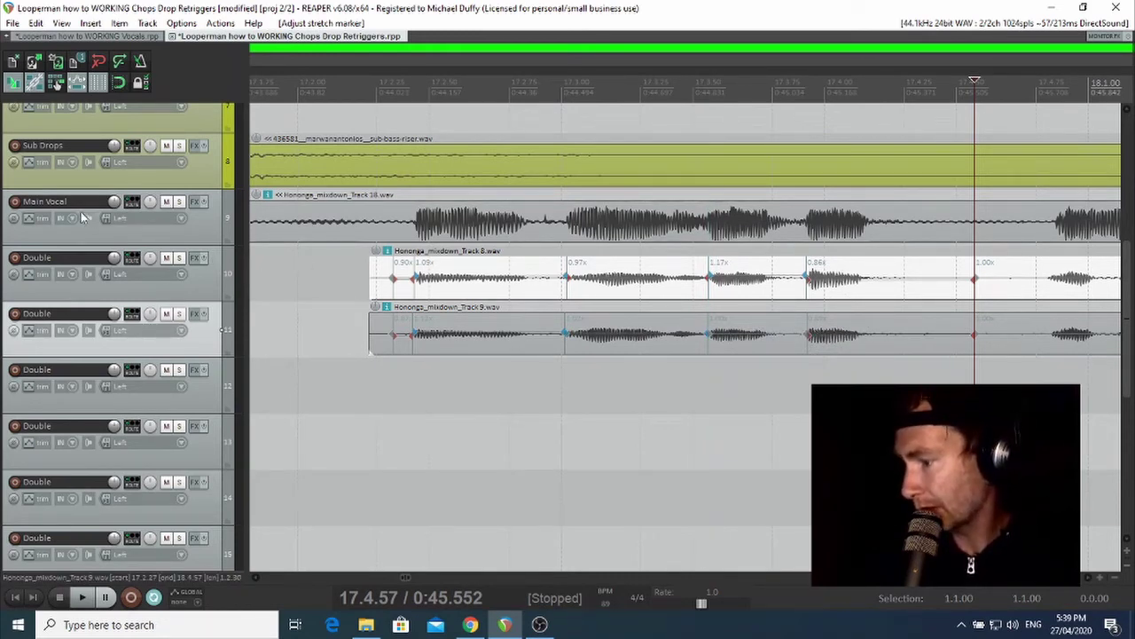
Solo the Main Vocal and the first two Double tracks and play them together from 17.1.93 to check the alignment.
{"action": "left_click", "coordinate": [180, 201]}
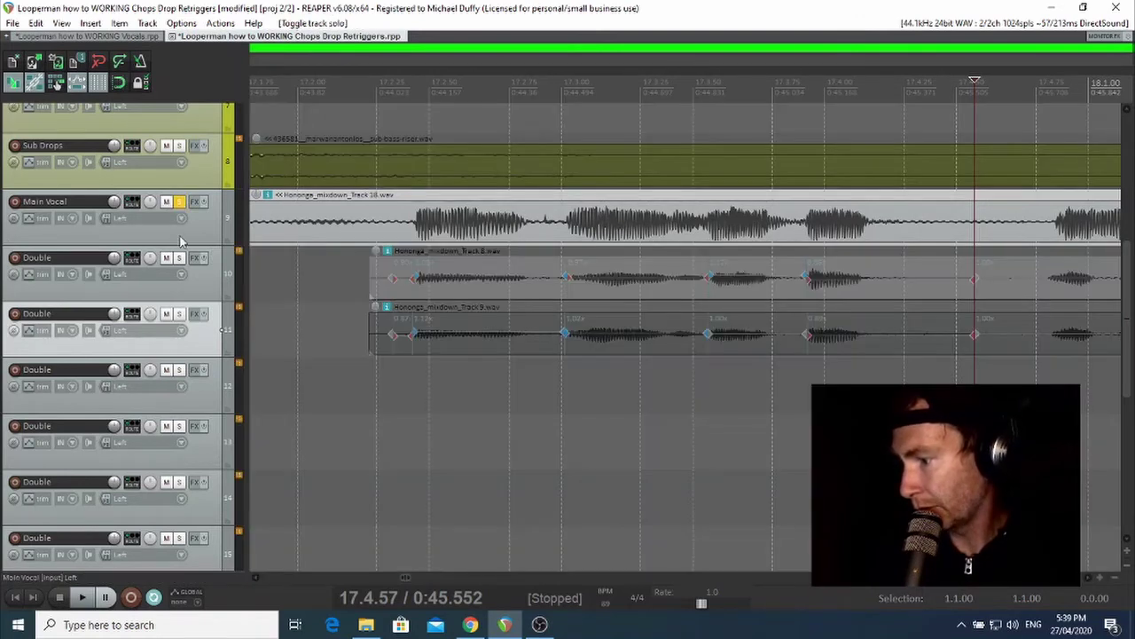
{"action": "left_click", "coordinate": [180, 258]}
{"action": "left_click", "coordinate": [180, 314]}
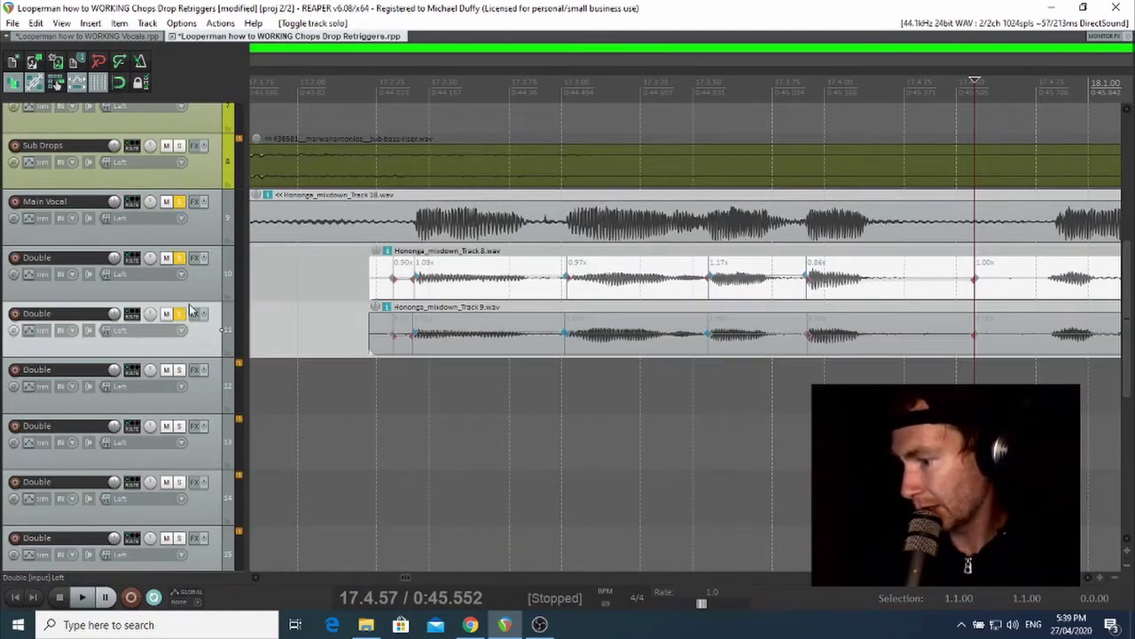
{"action": "left_click", "coordinate": [278, 88]}
{"action": "key", "text": "space"}
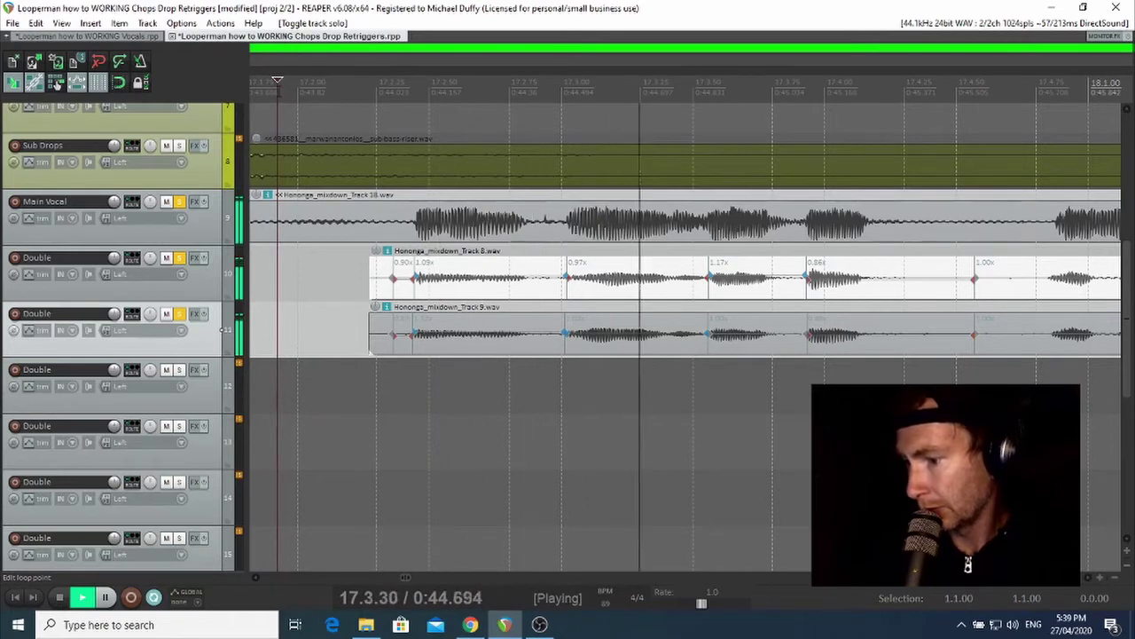
{"action": "key", "text": "space"}
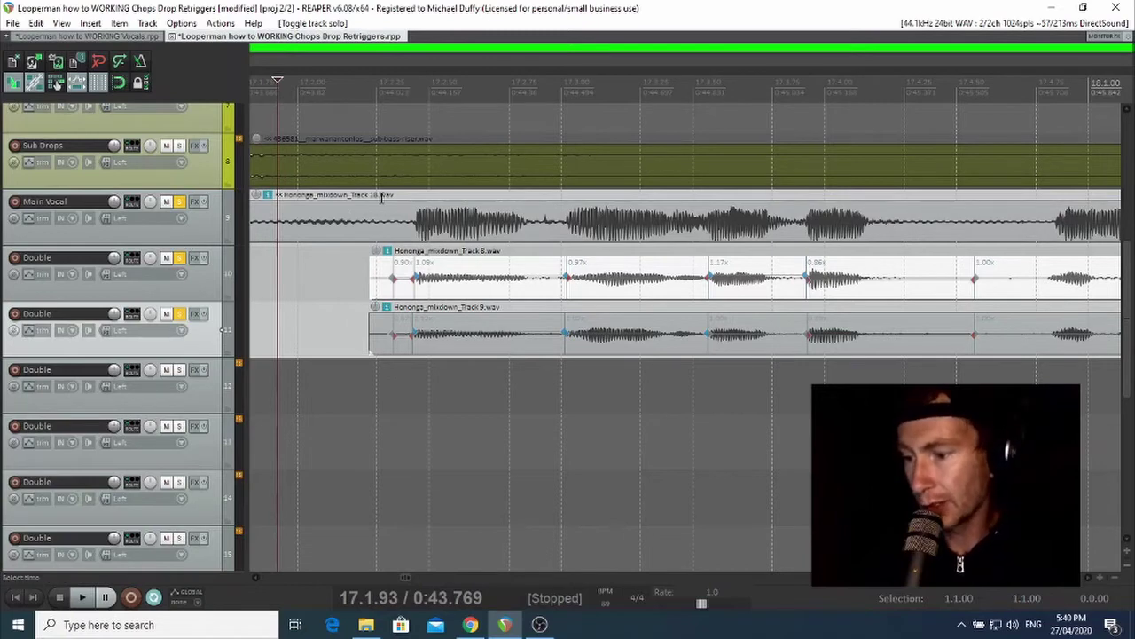
Unsolo the Main Vocal and the first two Double tracks.
{"action": "scroll", "coordinate": [381, 197], "scroll_direction": "down", "scroll_amount": 2}
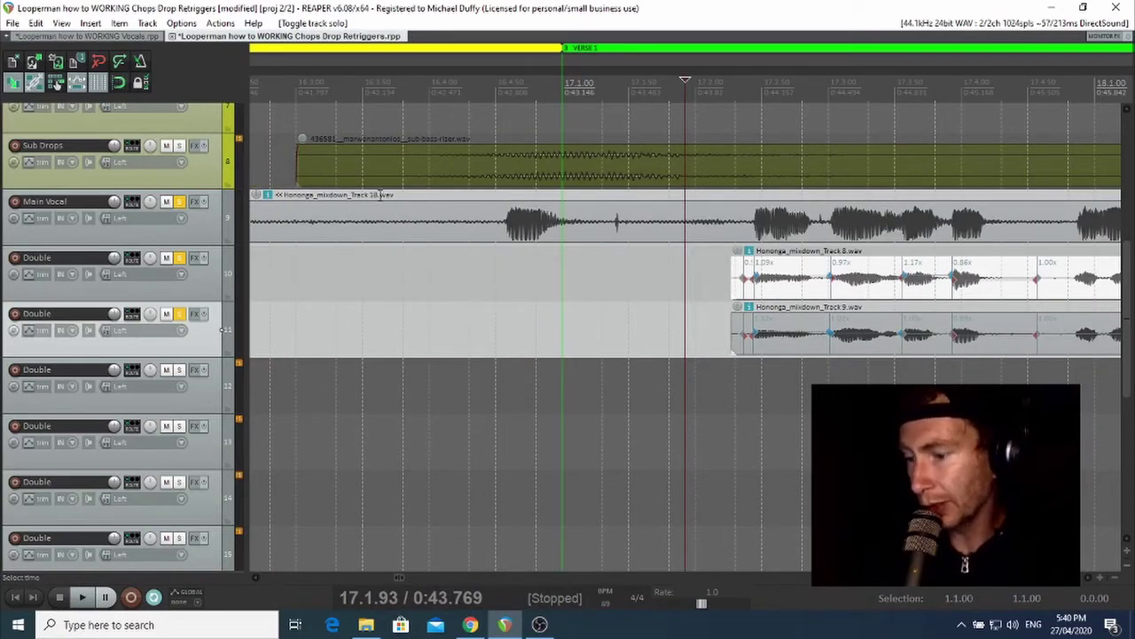
{"action": "left_click_drag", "start_coordinate": [801, 71], "coordinate": [498, 61]}
{"action": "left_click_drag", "start_coordinate": [809, 67], "coordinate": [582, 61]}
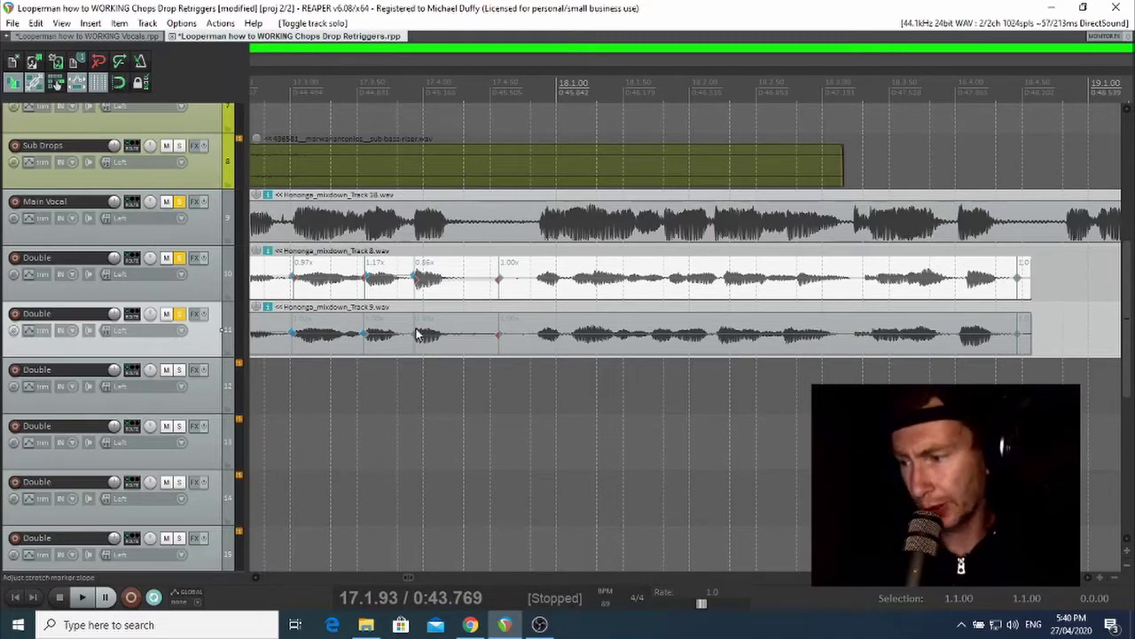
{"action": "left_click", "coordinate": [180, 201]}
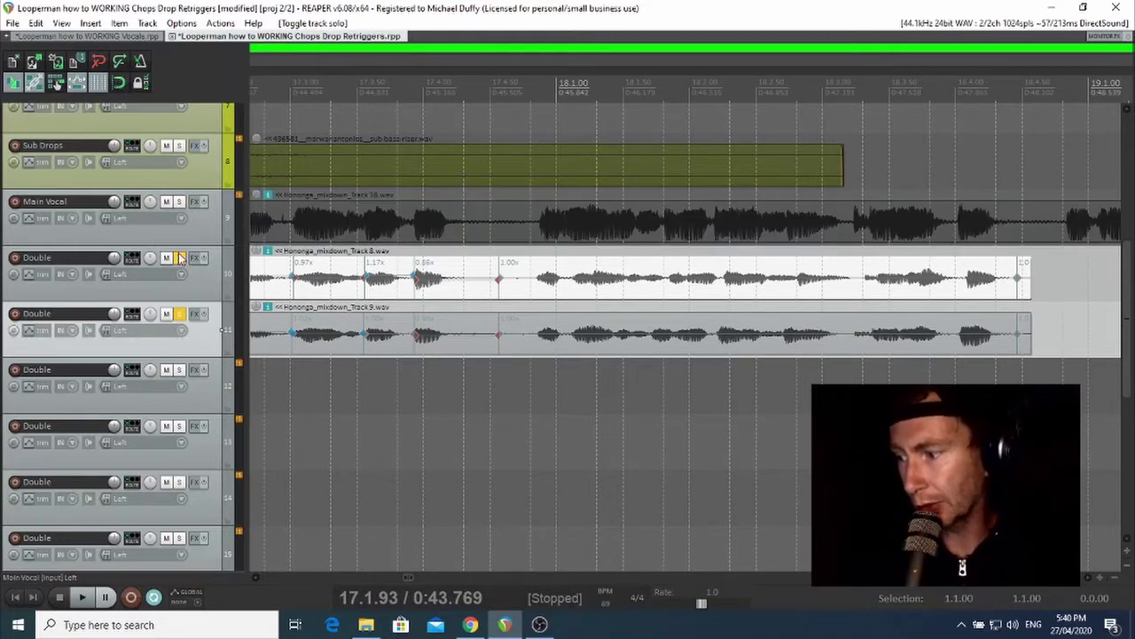
{"action": "left_click", "coordinate": [179, 257]}
{"action": "left_click", "coordinate": [180, 314]}
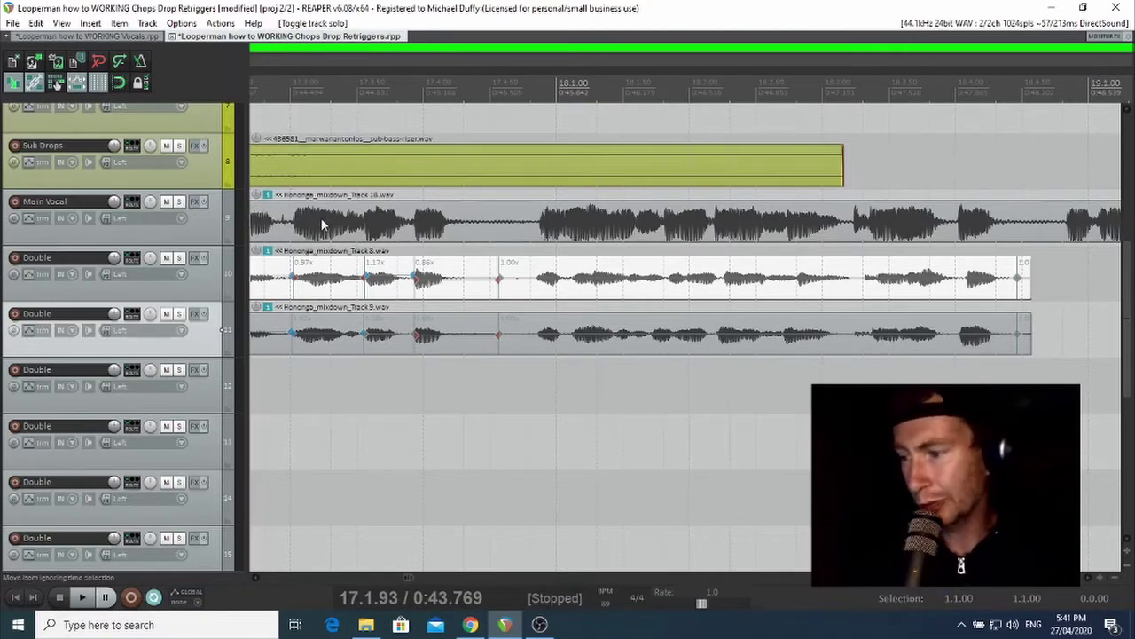
Solo the Main Vocal track and play its first verse phrase from 17.2.23.
{"action": "scroll", "coordinate": [318, 229], "scroll_direction": "down", "scroll_amount": 2}
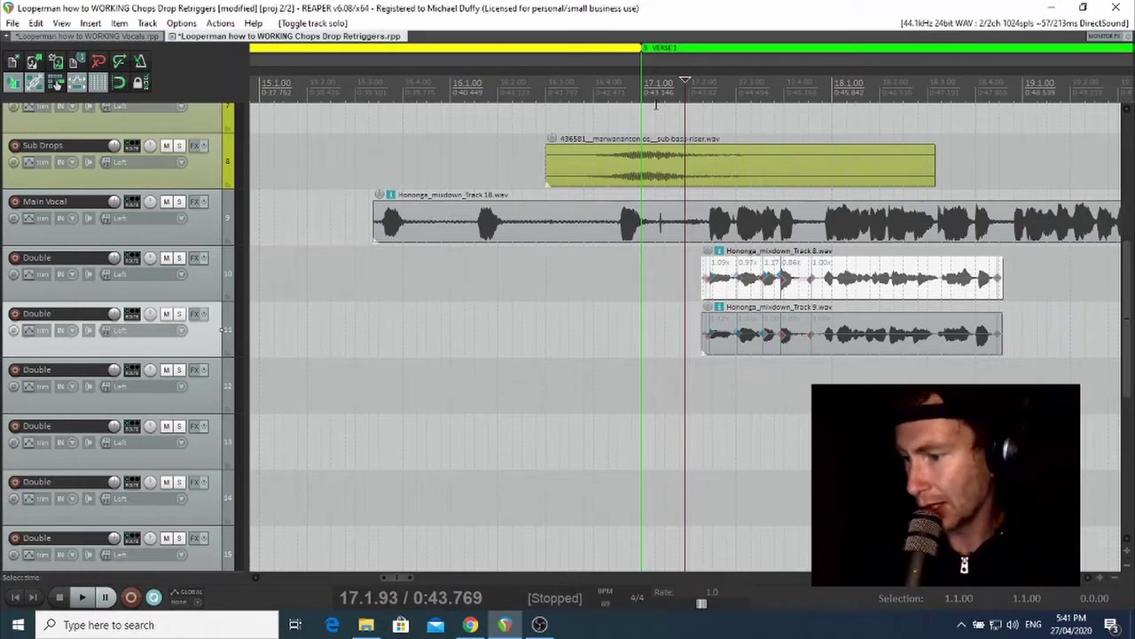
{"action": "left_click", "coordinate": [180, 201]}
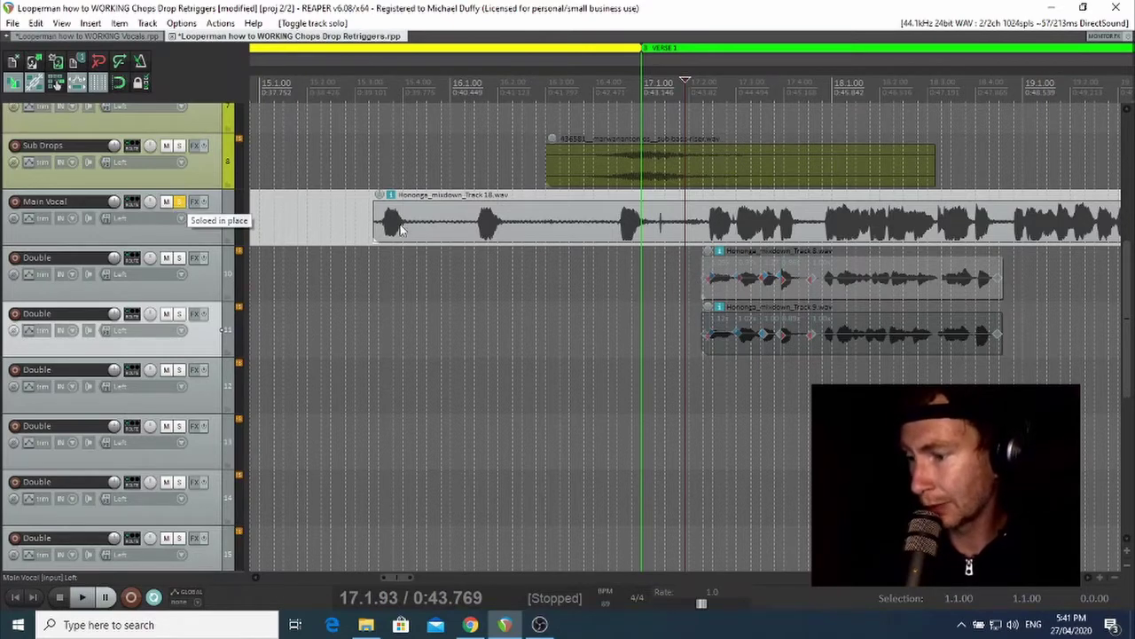
{"action": "left_click", "coordinate": [699, 87]}
{"action": "key", "text": "space"}
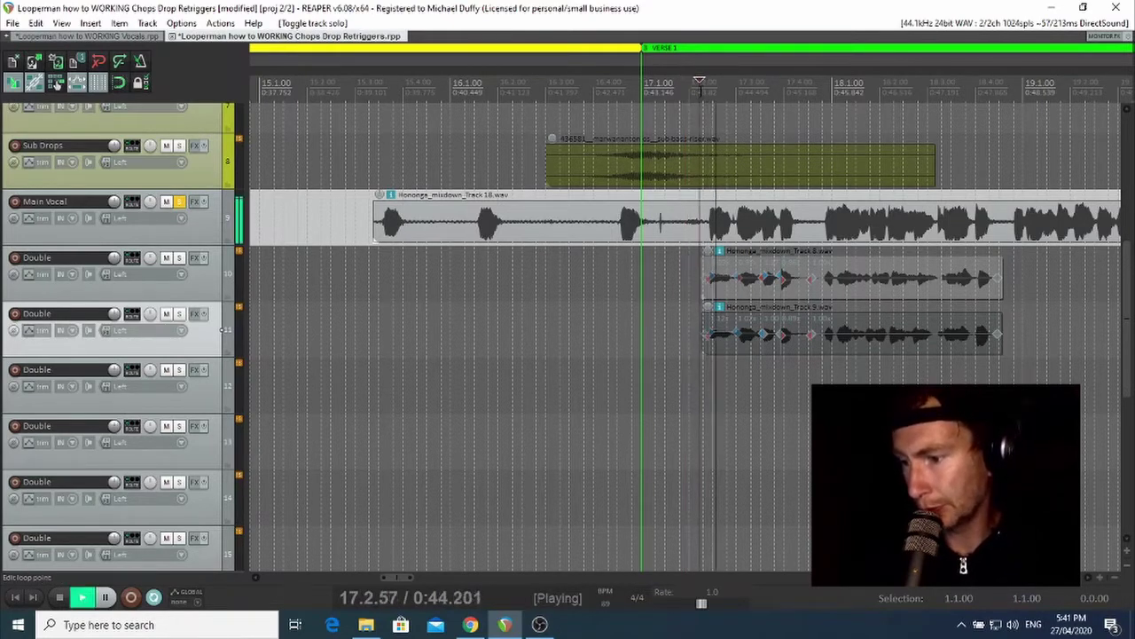
{"action": "key", "text": "space"}
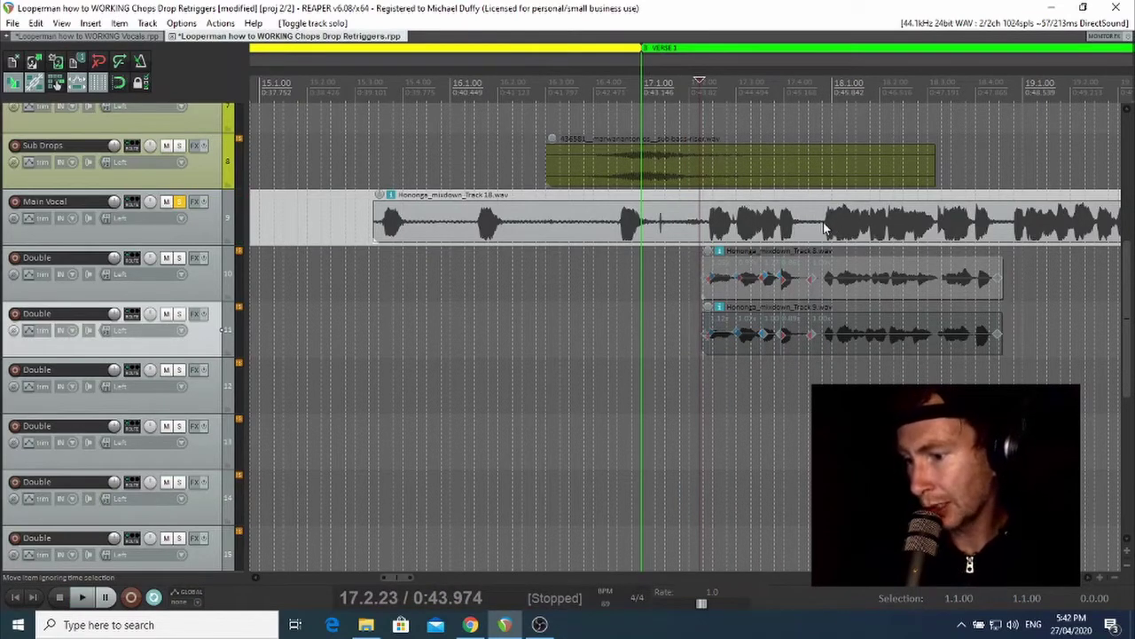
Split the Main Vocal item at 17.4.82 and trim the end of the first part back to about 17.4.31.
{"action": "left_click", "coordinate": [824, 228]}
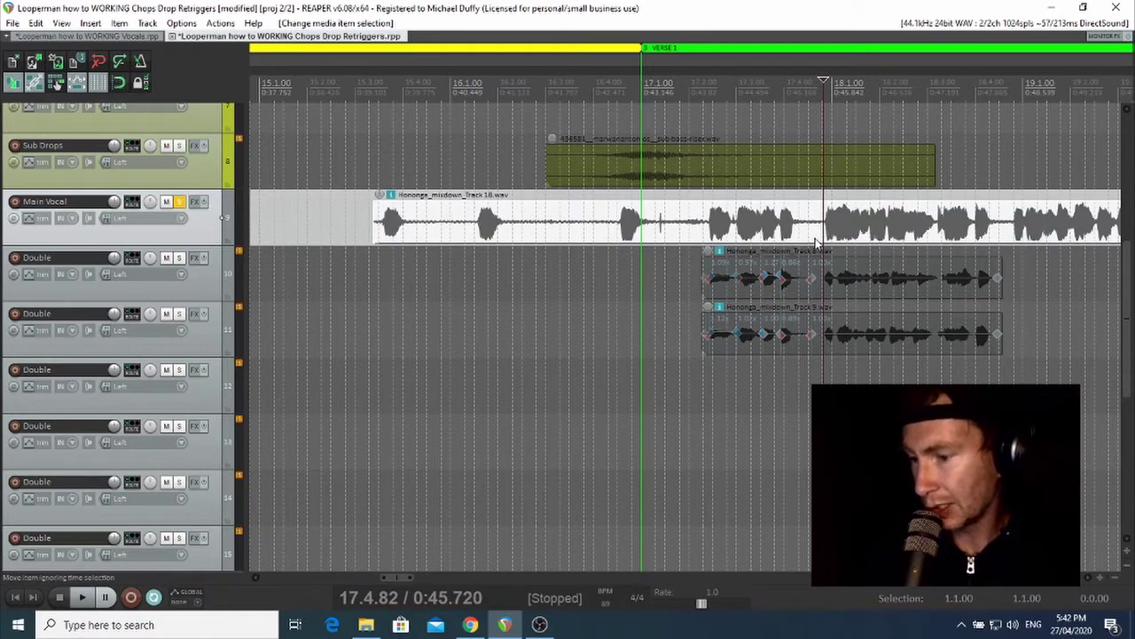
{"action": "key", "text": "s"}
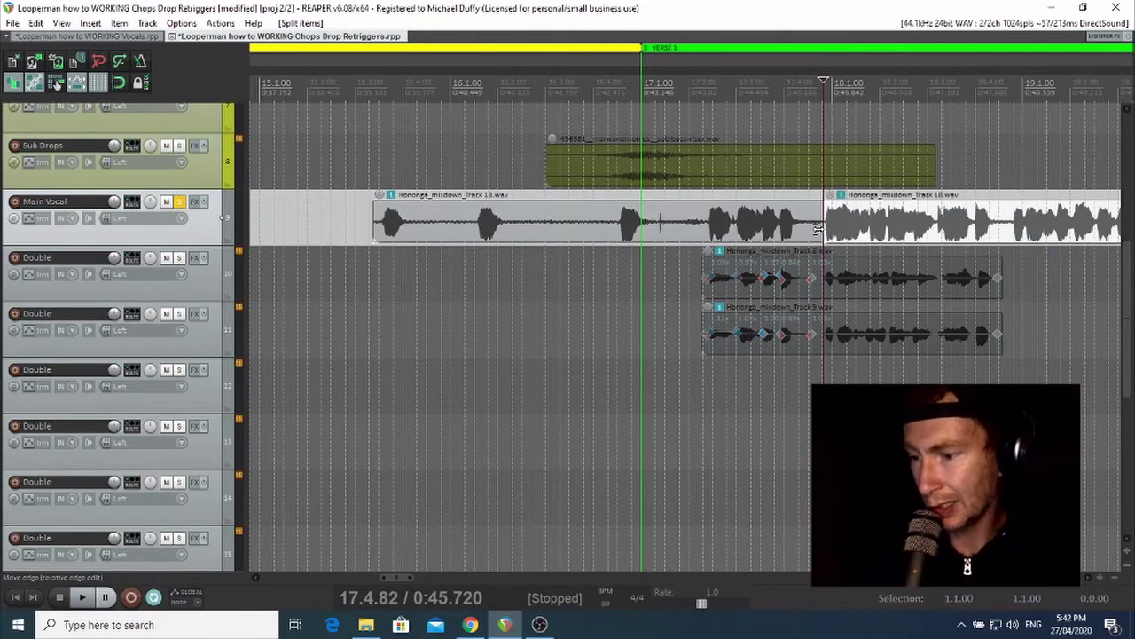
{"action": "left_click_drag", "start_coordinate": [823, 229], "coordinate": [792, 233]}
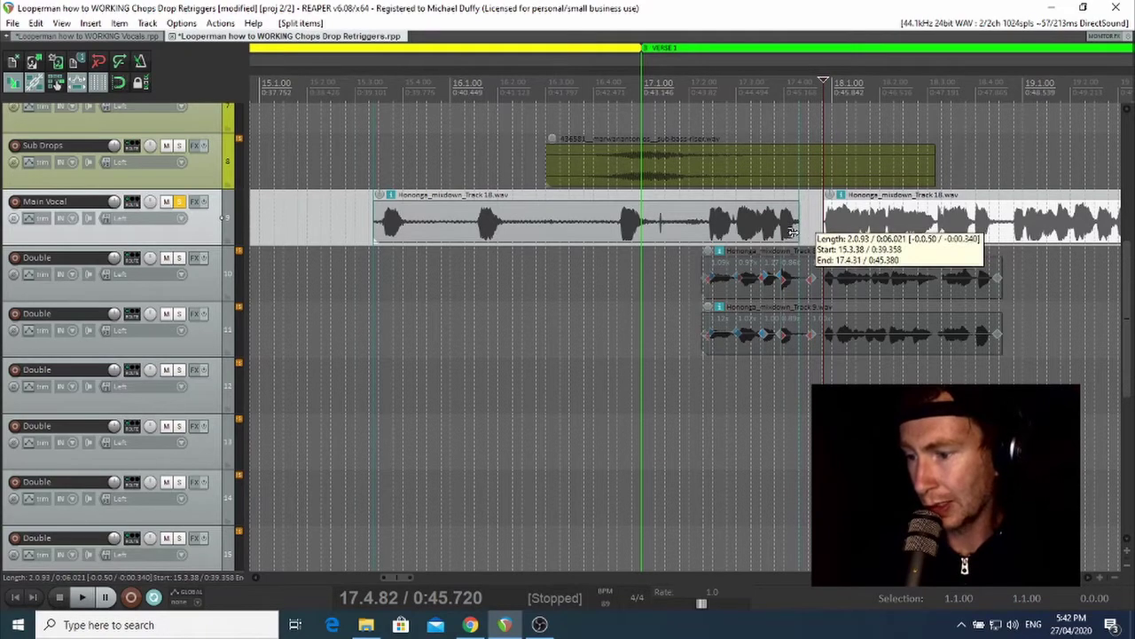
Add a short fade-out to the trimmed end of the first Main Vocal item, just after its last burst.
{"action": "left_click", "coordinate": [791, 92]}
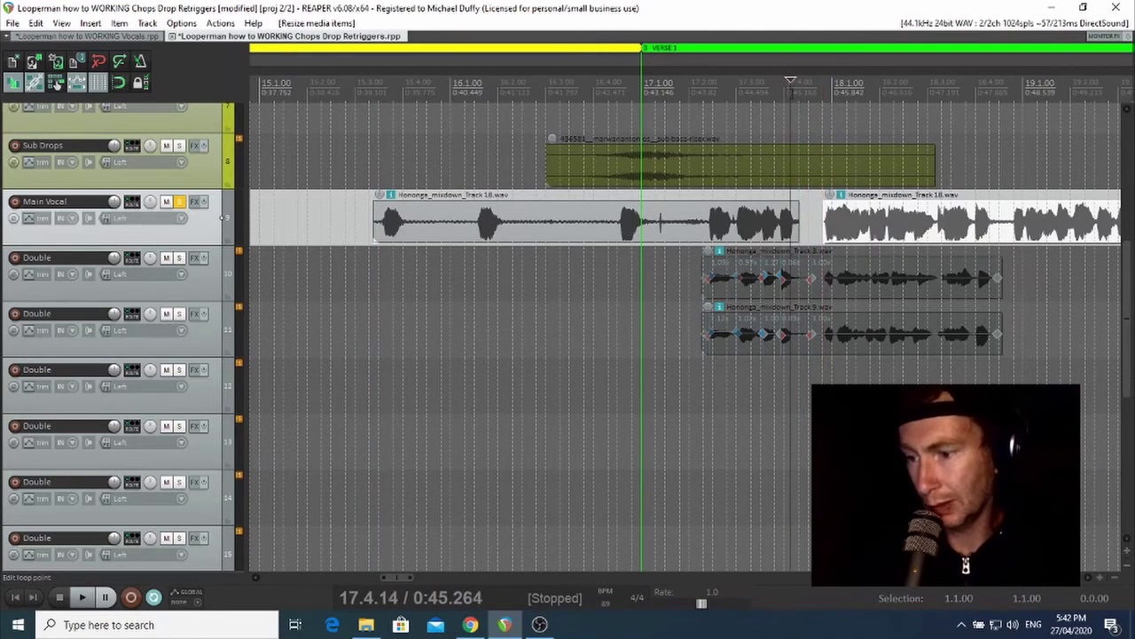
{"action": "scroll", "coordinate": [791, 93], "scroll_direction": "up", "scroll_amount": 4}
{"action": "scroll", "coordinate": [759, 151], "scroll_direction": "up", "scroll_amount": 2}
{"action": "left_click_drag", "start_coordinate": [748, 222], "coordinate": [695, 208]}
{"action": "scroll", "coordinate": [690, 175], "scroll_direction": "down", "scroll_amount": 4}
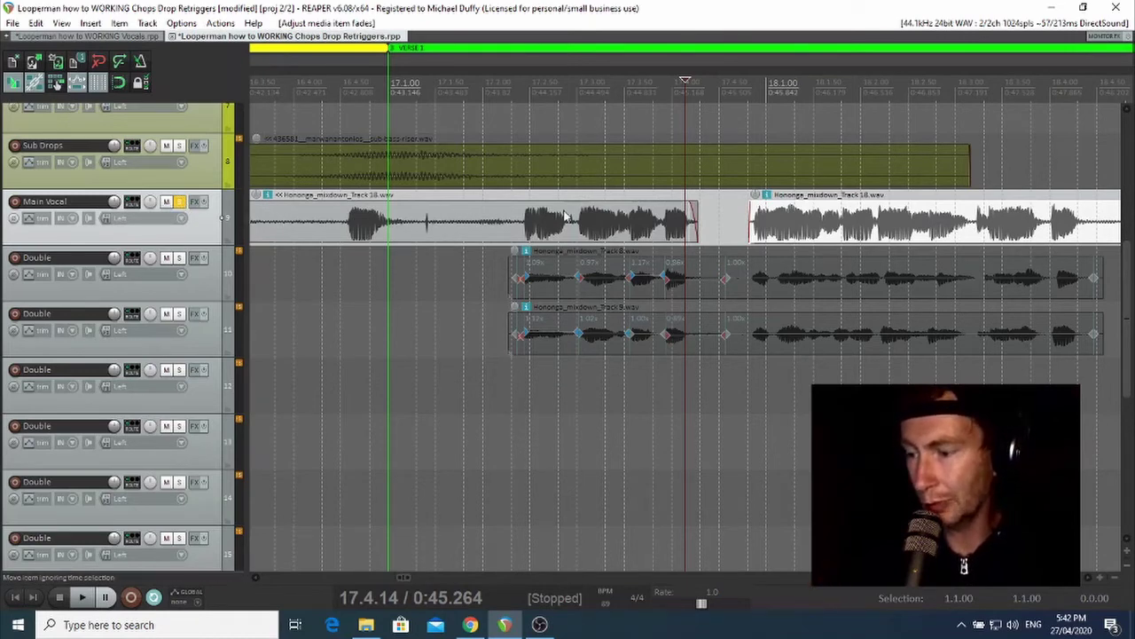
Play the soloed Main Vocal from 17.3.12 to check the new fade-out, toggling its solo off and back on.
{"action": "left_click", "coordinate": [588, 89]}
{"action": "key", "text": "space"}
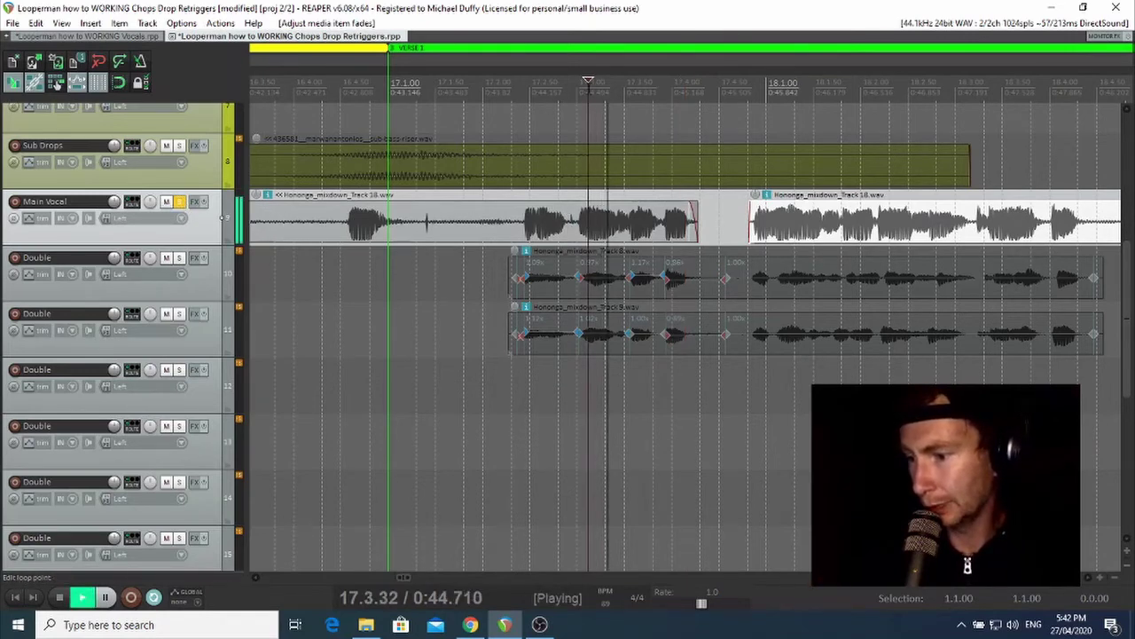
{"action": "key", "text": "space"}
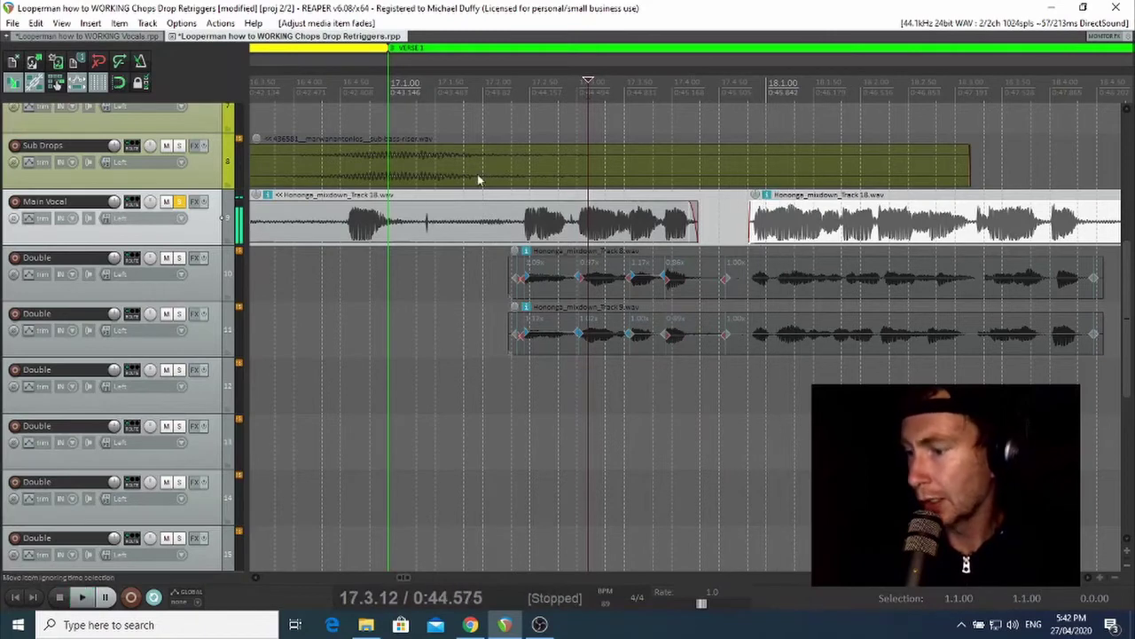
{"action": "left_click", "coordinate": [180, 202]}
{"action": "left_click", "coordinate": [180, 202]}
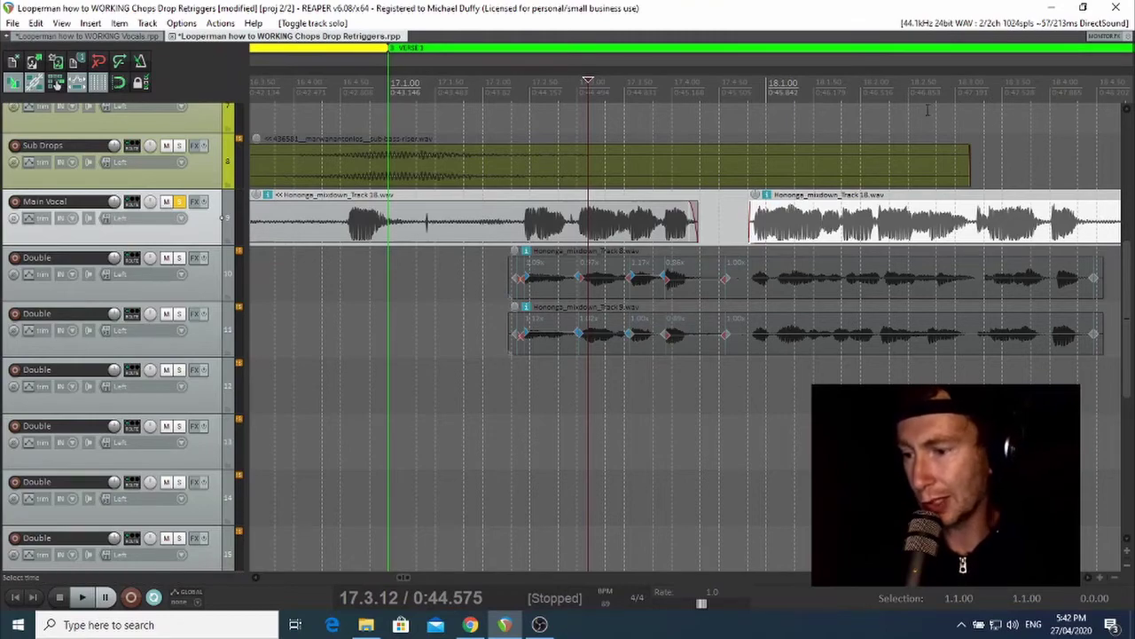
Play the second Main Vocal phrase from 17.4.99 to hear where it ends.
{"action": "left_click_drag", "start_coordinate": [954, 76], "coordinate": [539, 92]}
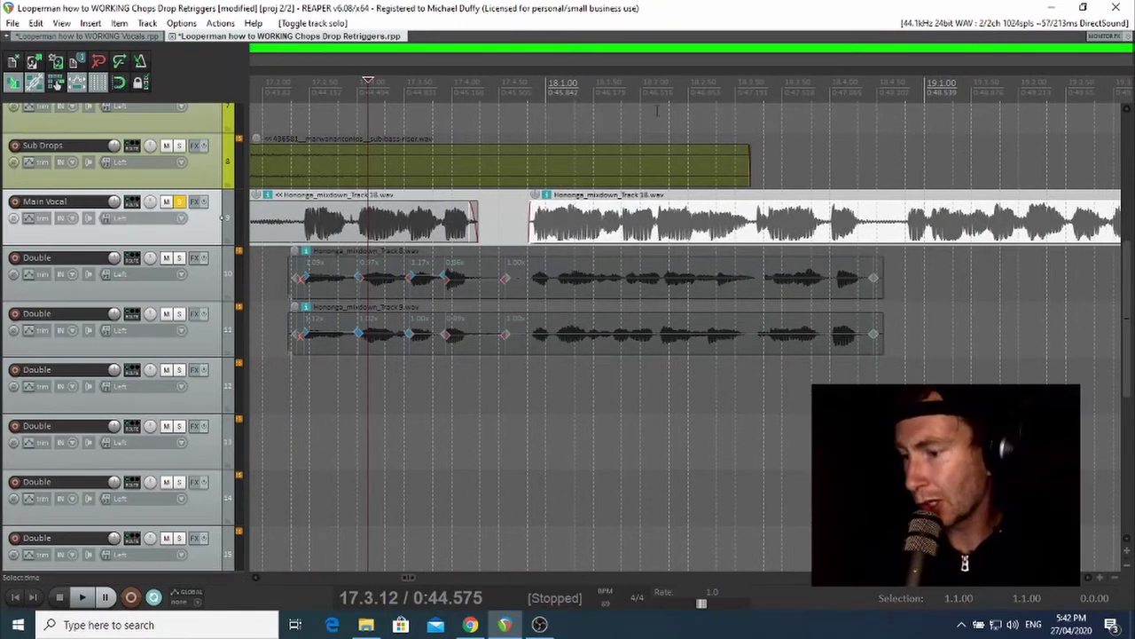
{"action": "left_click", "coordinate": [545, 83]}
{"action": "key", "text": "space"}
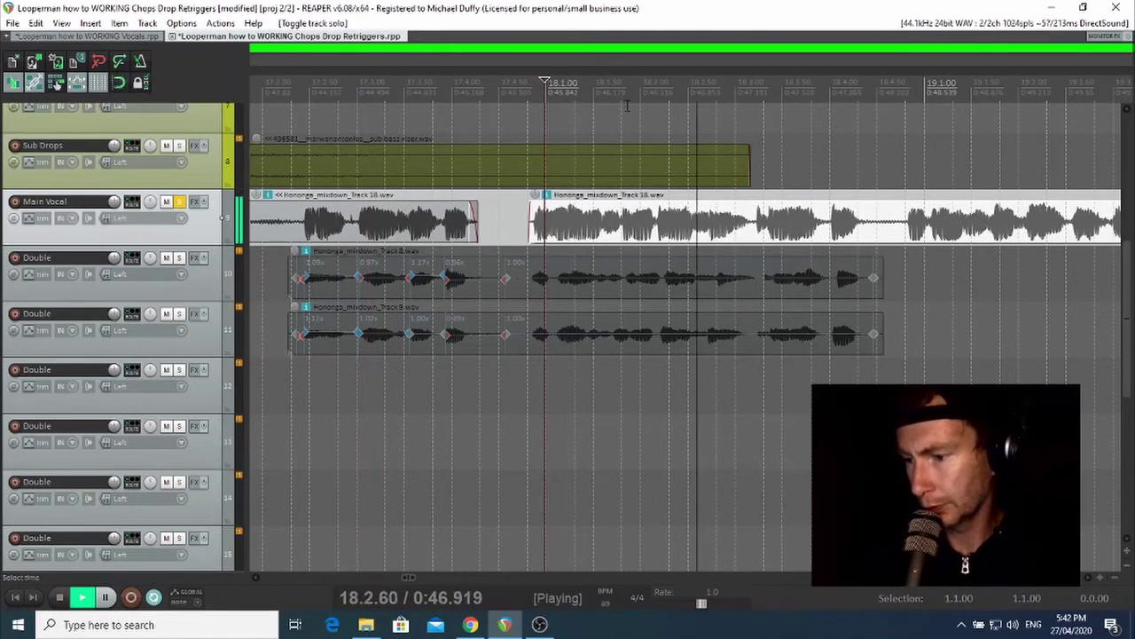
{"action": "key", "text": "space"}
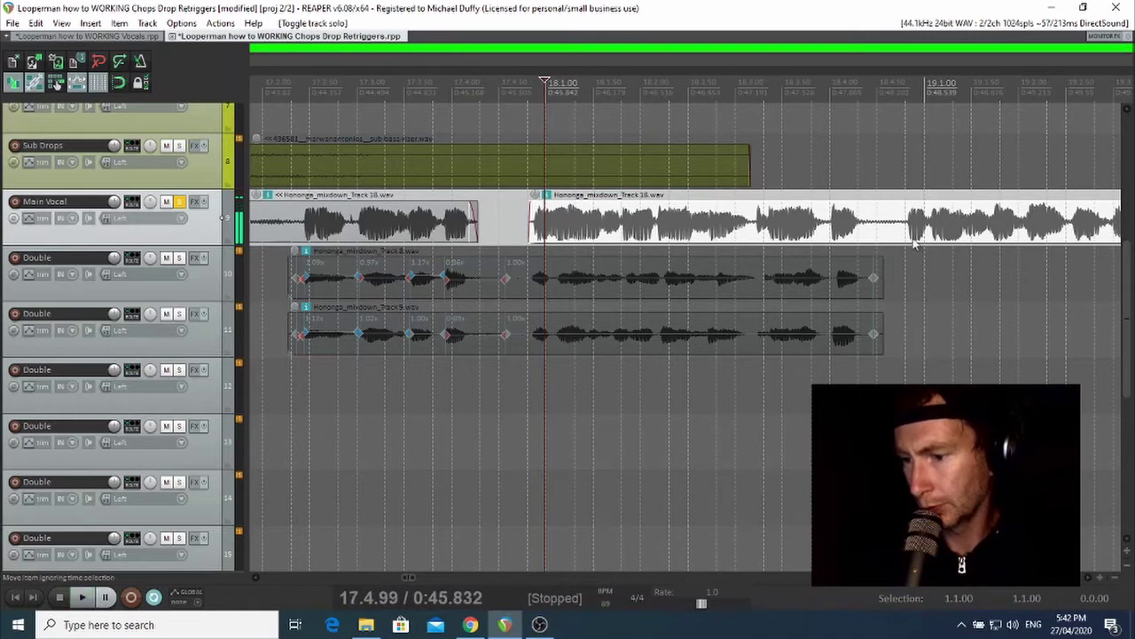
Split the Main Vocal at 18.4.82, then trim back and fade out the end of the preceding phrase.
{"action": "left_click", "coordinate": [909, 230]}
{"action": "key", "text": "s"}
{"action": "left_click_drag", "start_coordinate": [905, 231], "coordinate": [857, 206]}
Play the third Main Vocal phrase from 18.4.82 to hear where it ends.
{"action": "left_click_drag", "start_coordinate": [993, 74], "coordinate": [594, 68]}
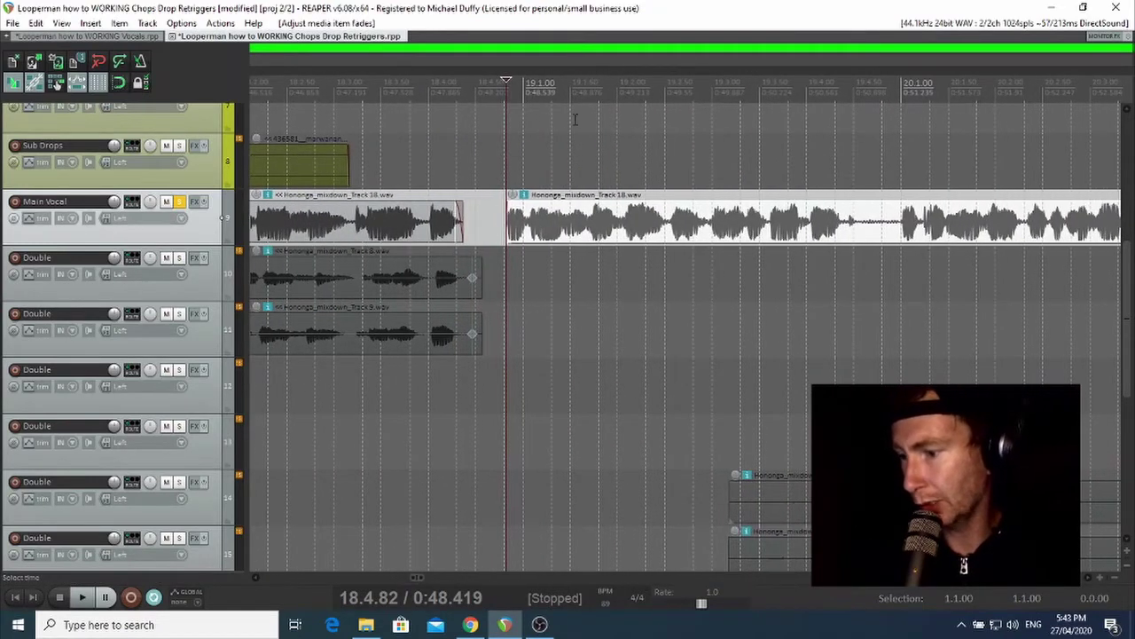
{"action": "key", "text": "space"}
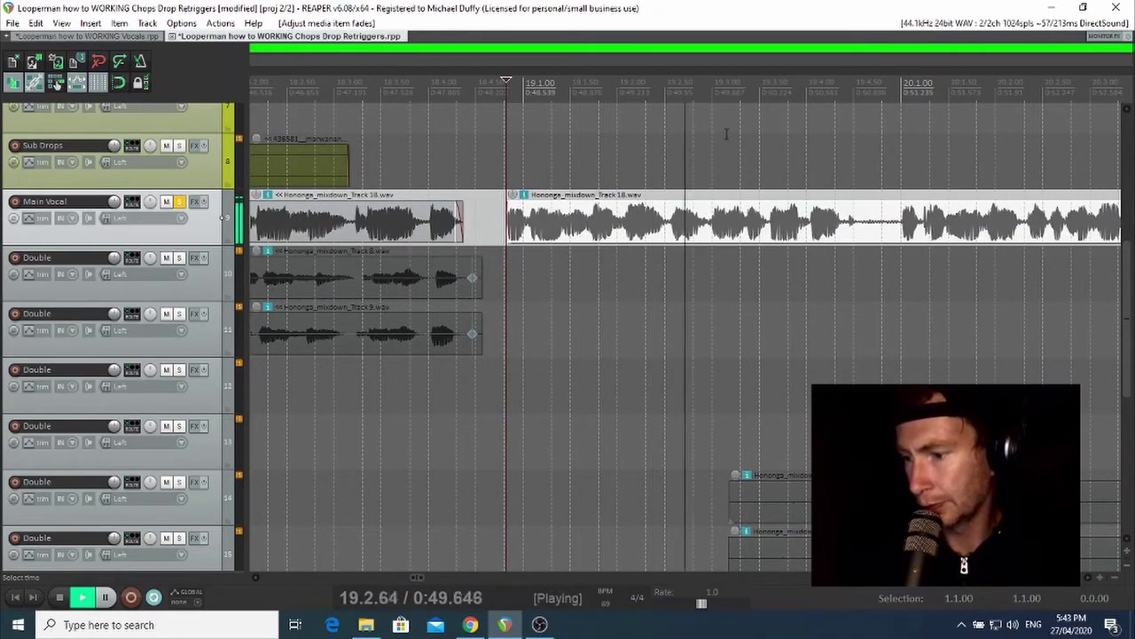
{"action": "key", "text": "space"}
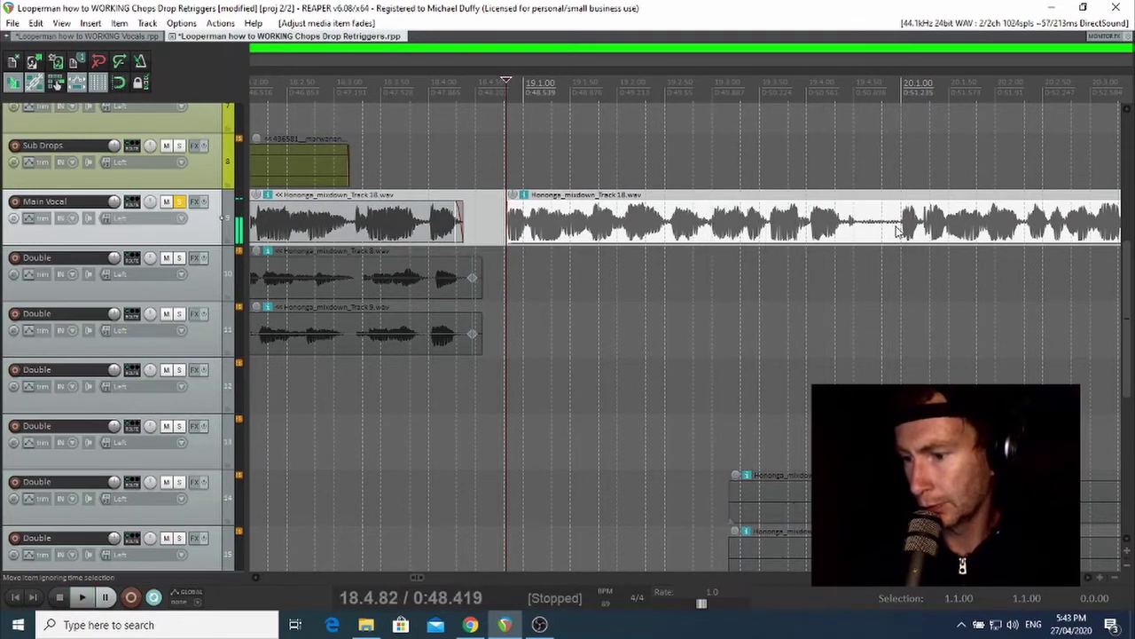
Split the Main Vocal at 19.4.99, trim the preceding phrase's end back to about 19.4.44 and fade it out.
{"action": "left_click", "coordinate": [901, 230]}
{"action": "key", "text": "s"}
{"action": "left_click_drag", "start_coordinate": [899, 229], "coordinate": [793, 165]}
{"action": "scroll", "coordinate": [793, 165], "scroll_direction": "down", "scroll_amount": 2}
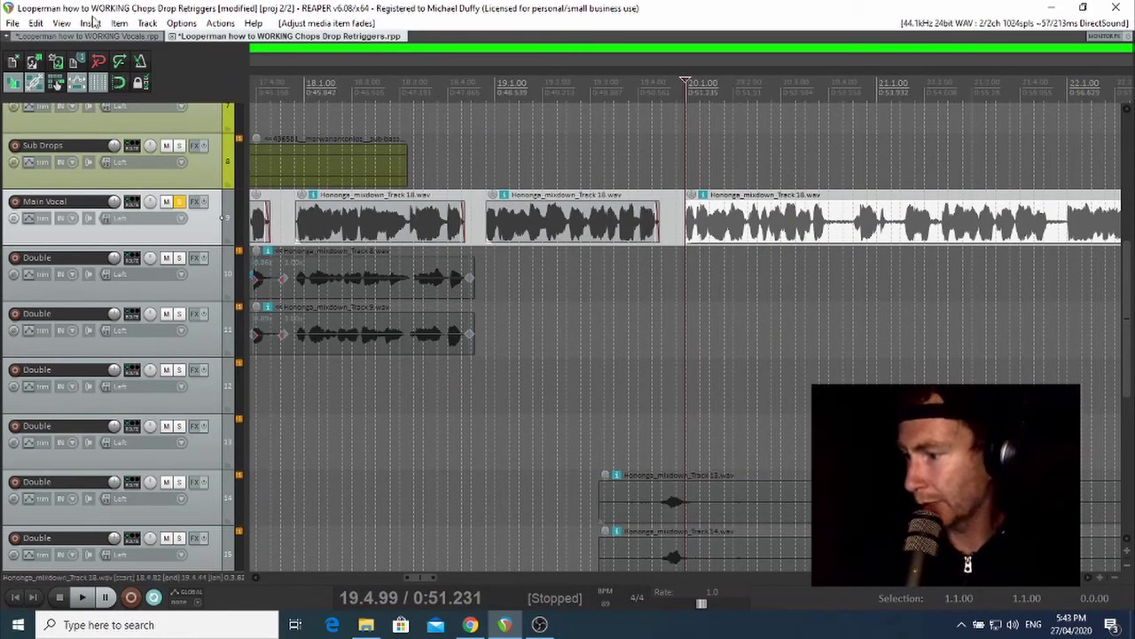
Switch to the Working Vocals project and examine the cut Beez Main clips and the Doubles Buss tracks in Verse 1.
{"action": "left_click", "coordinate": [71, 37]}
{"action": "scroll", "coordinate": [517, 180], "scroll_direction": "down", "scroll_amount": 4}
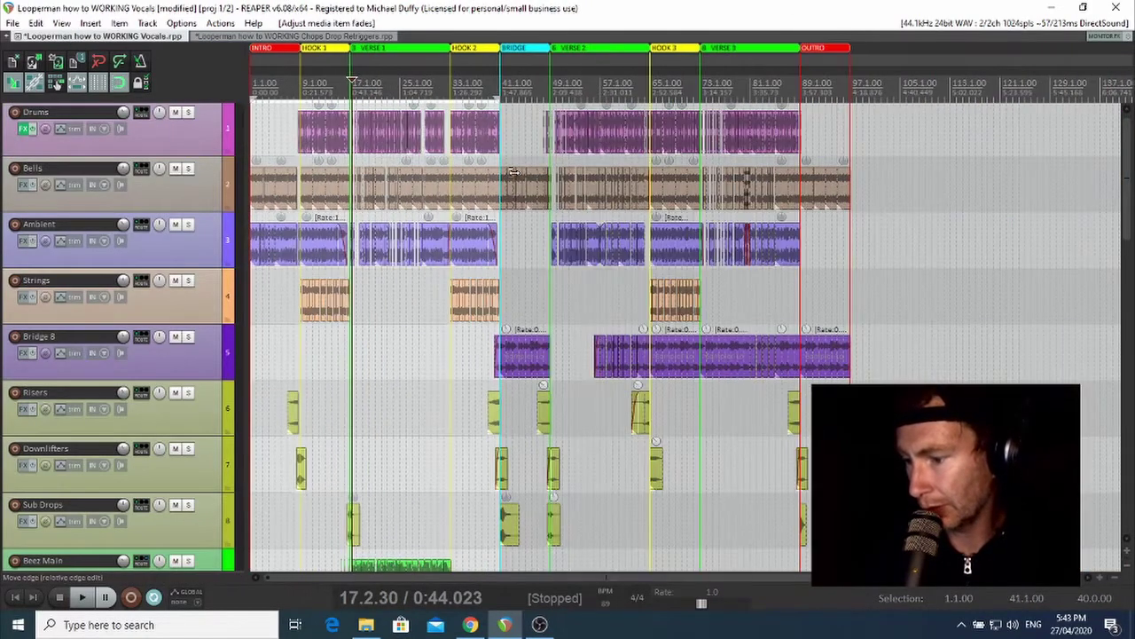
{"action": "scroll", "coordinate": [1130, 214], "scroll_direction": "down", "scroll_amount": 1}
{"action": "left_click_drag", "start_coordinate": [1129, 215], "coordinate": [1120, 293]}
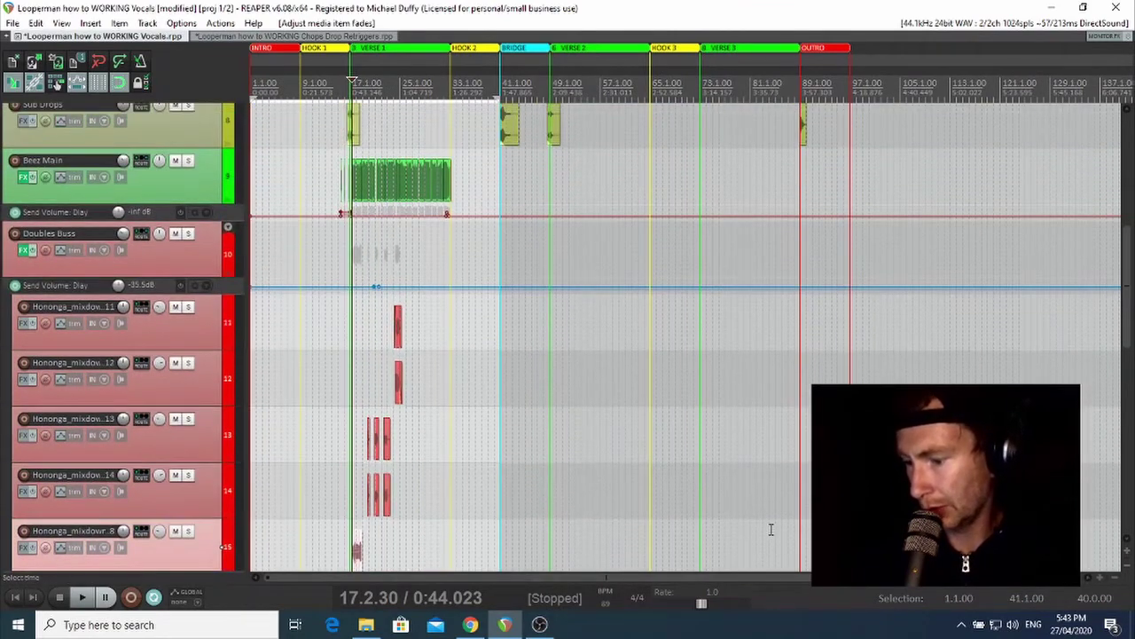
{"action": "left_click", "coordinate": [389, 105]}
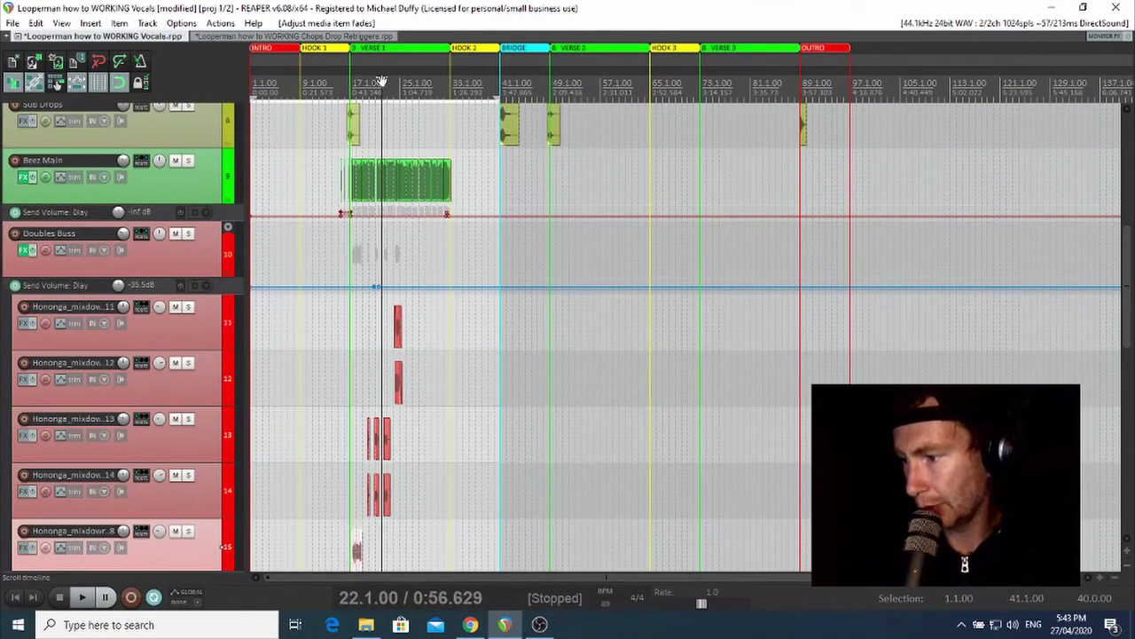
{"action": "scroll", "coordinate": [389, 105], "scroll_direction": "up", "scroll_amount": 6}
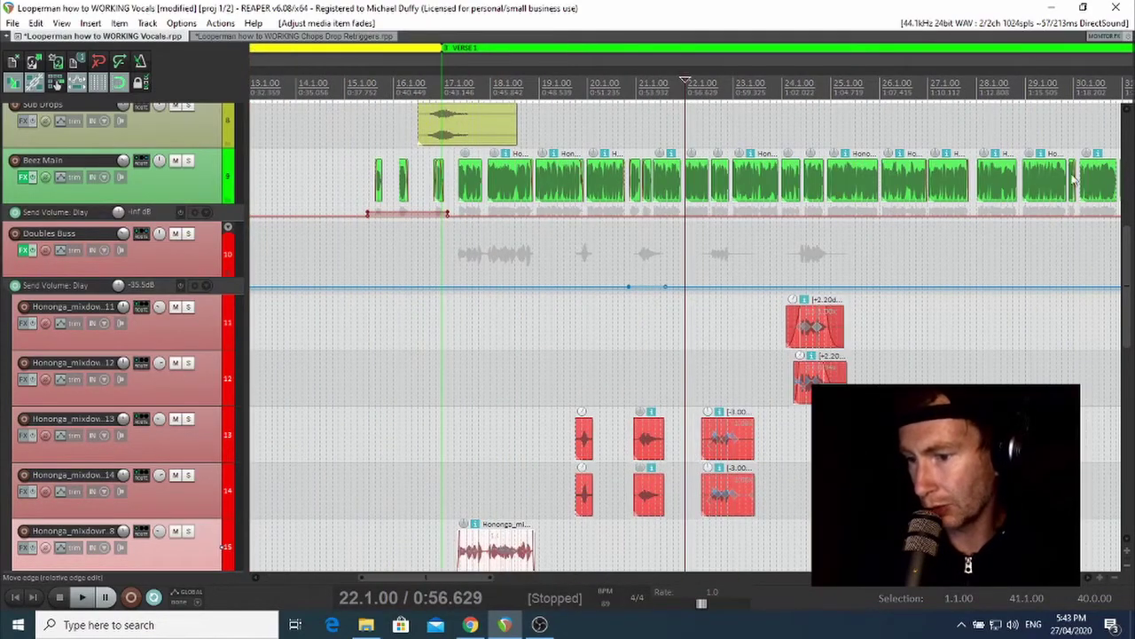
{"action": "left_click_drag", "start_coordinate": [887, 70], "coordinate": [777, 74]}
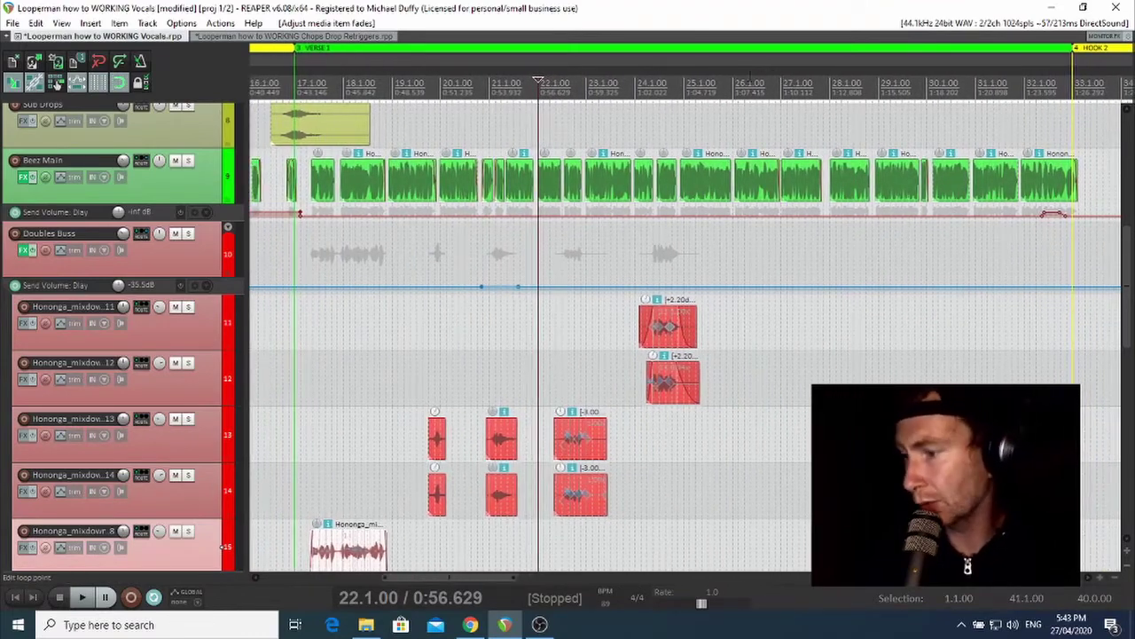
Return to the Chops Drop Retriggers project, insert a new track below Main Vocal and turn off Main Vocal's solo.
{"action": "left_click", "coordinate": [302, 38]}
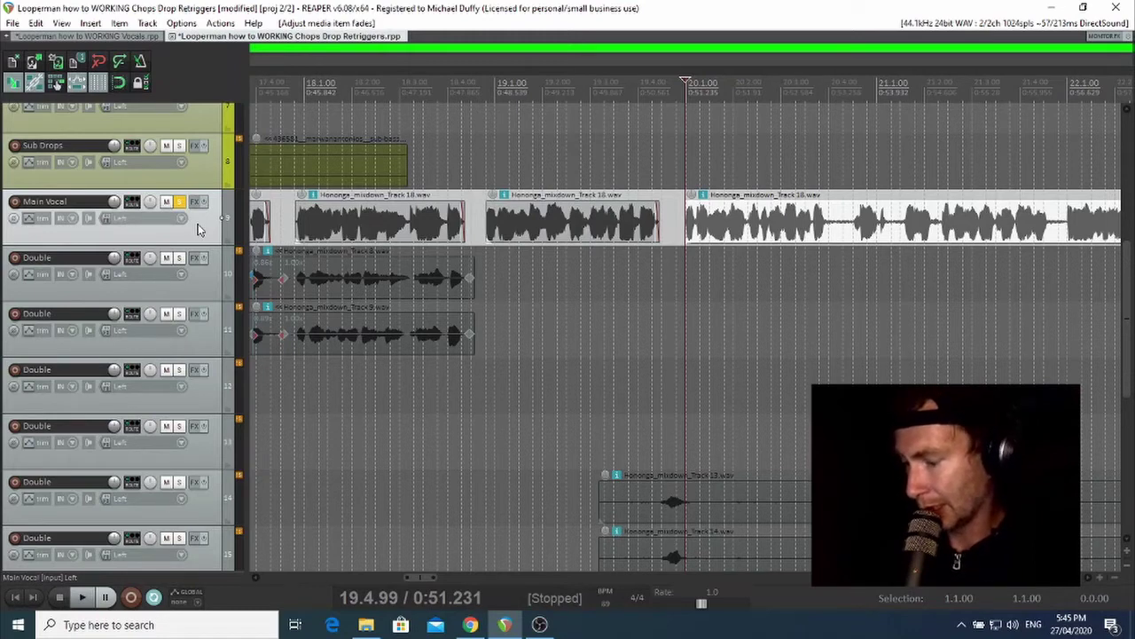
{"action": "key", "text": "ctrl+t"}
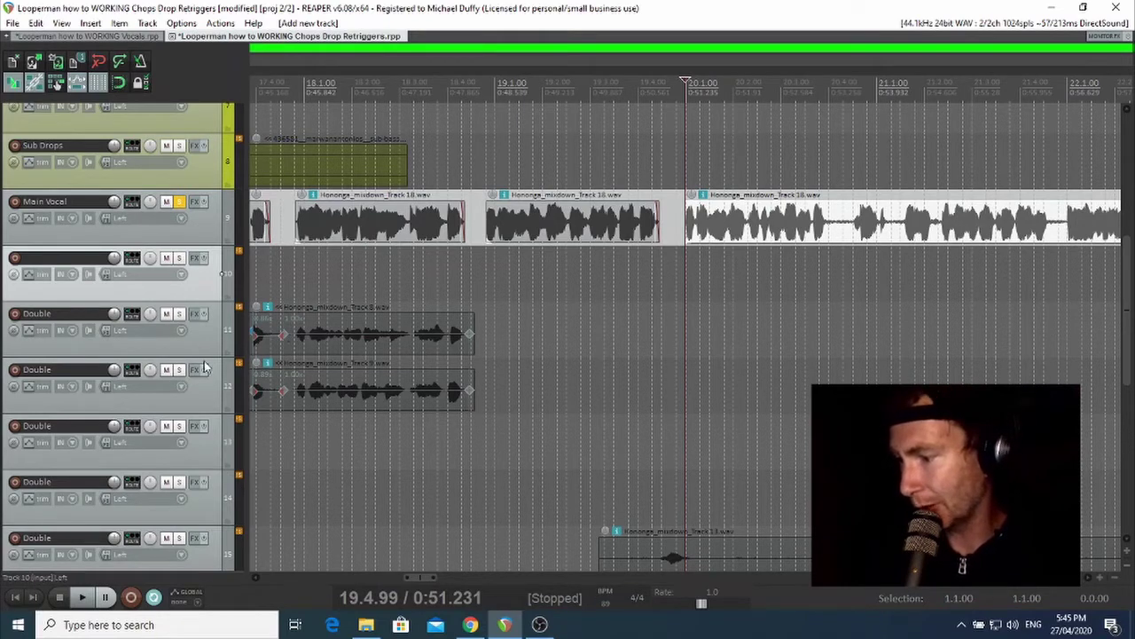
{"action": "scroll", "coordinate": [177, 284], "scroll_direction": "down", "scroll_amount": 2}
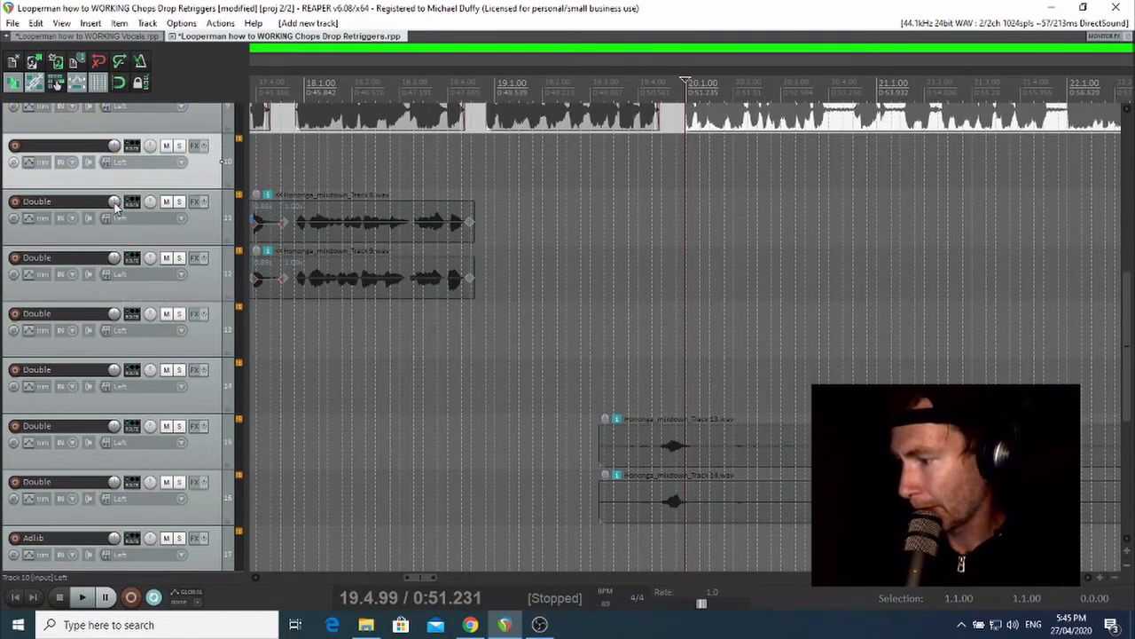
{"action": "scroll", "coordinate": [184, 262], "scroll_direction": "up", "scroll_amount": 3}
{"action": "scroll", "coordinate": [178, 248], "scroll_direction": "down", "scroll_amount": 3}
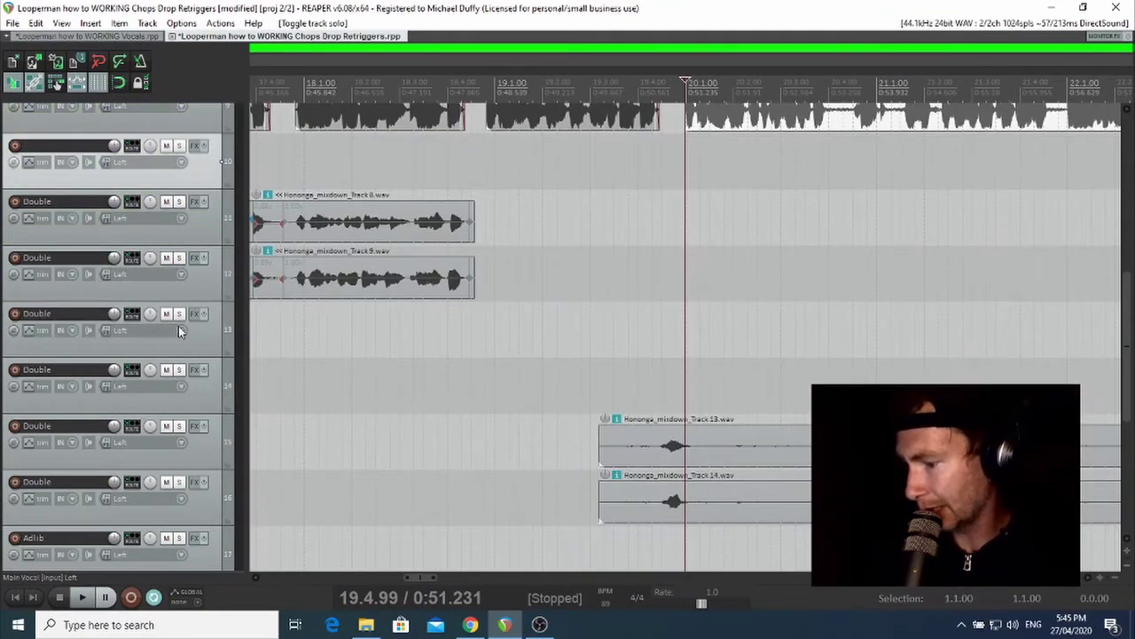
Select all six Double tracks and nest them inside the new unnamed track as its folder children.
{"action": "scroll", "coordinate": [178, 325], "scroll_direction": "down", "scroll_amount": 2}
{"action": "scroll", "coordinate": [373, 149], "scroll_direction": "down", "scroll_amount": 6}
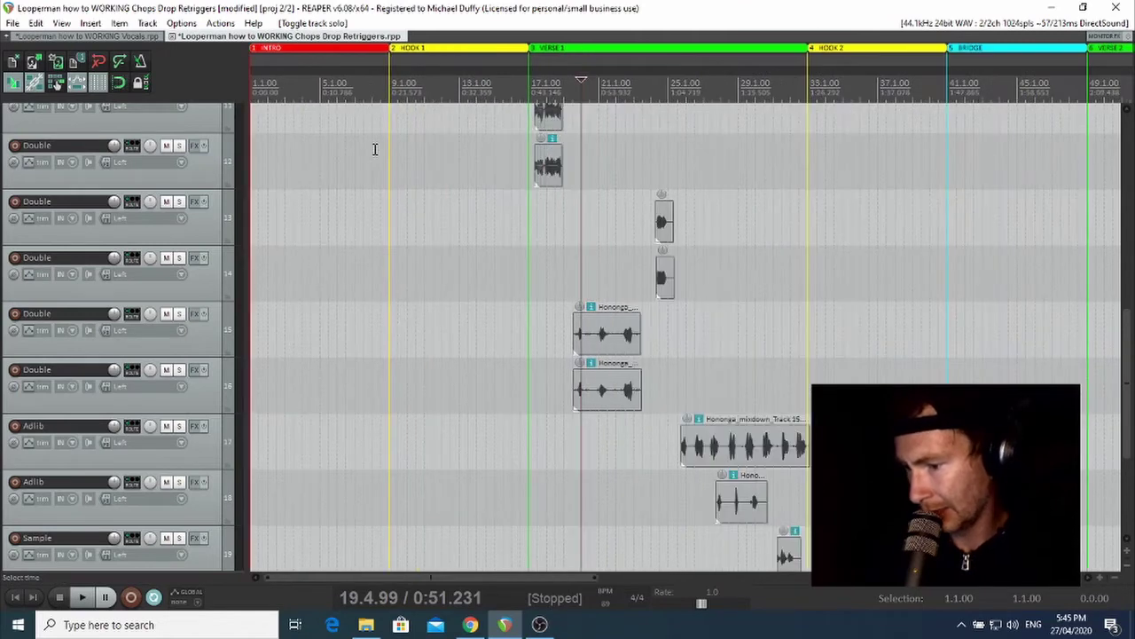
{"action": "left_click", "coordinate": [186, 406]}
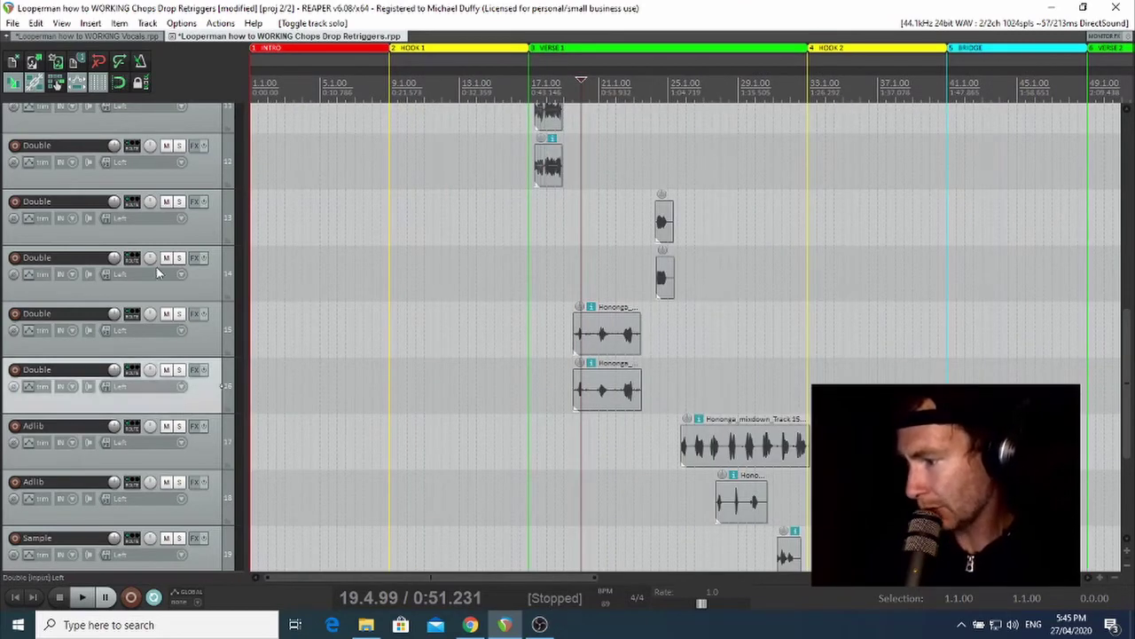
{"action": "scroll", "coordinate": [162, 290], "scroll_direction": "up", "scroll_amount": 3}
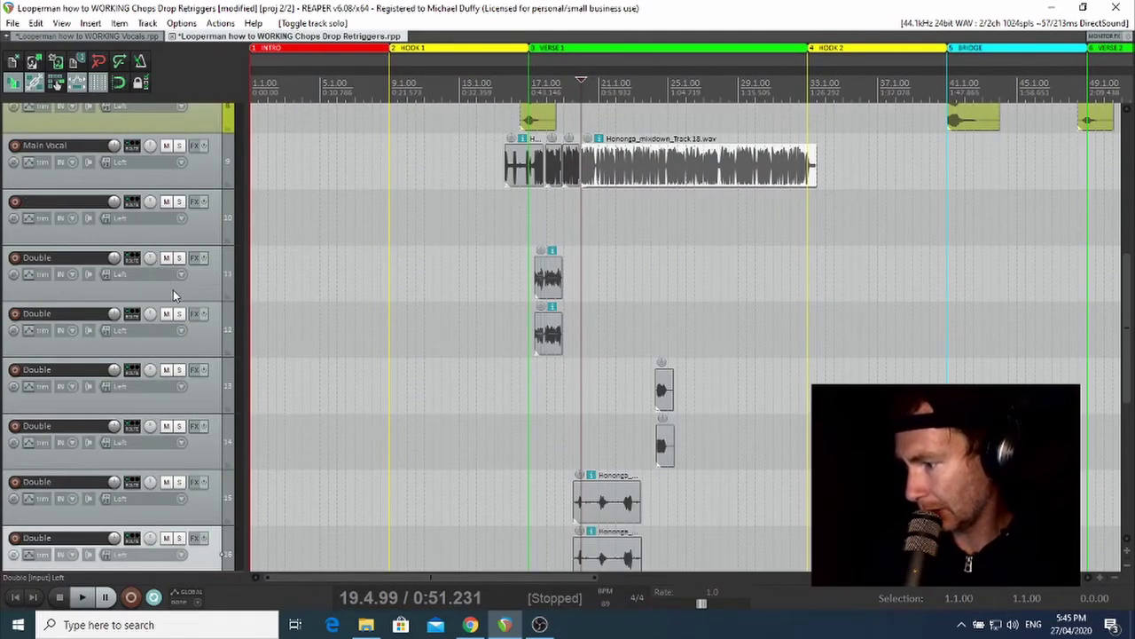
{"action": "left_click", "coordinate": [175, 295], "text": "shift"}
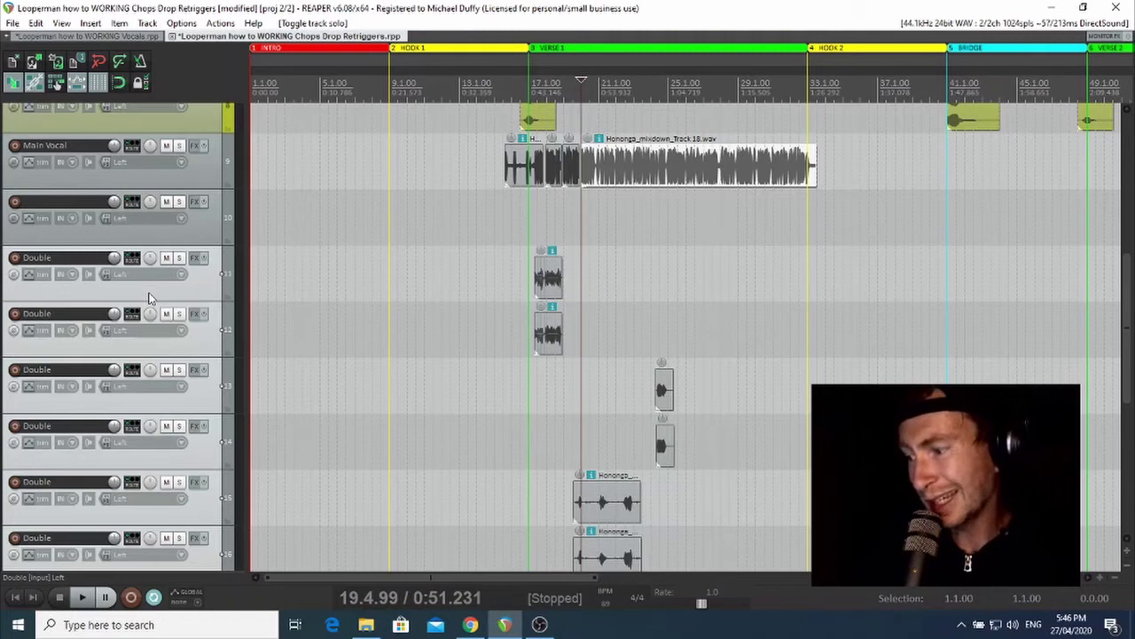
{"action": "left_click_drag", "start_coordinate": [149, 298], "coordinate": [122, 221]}
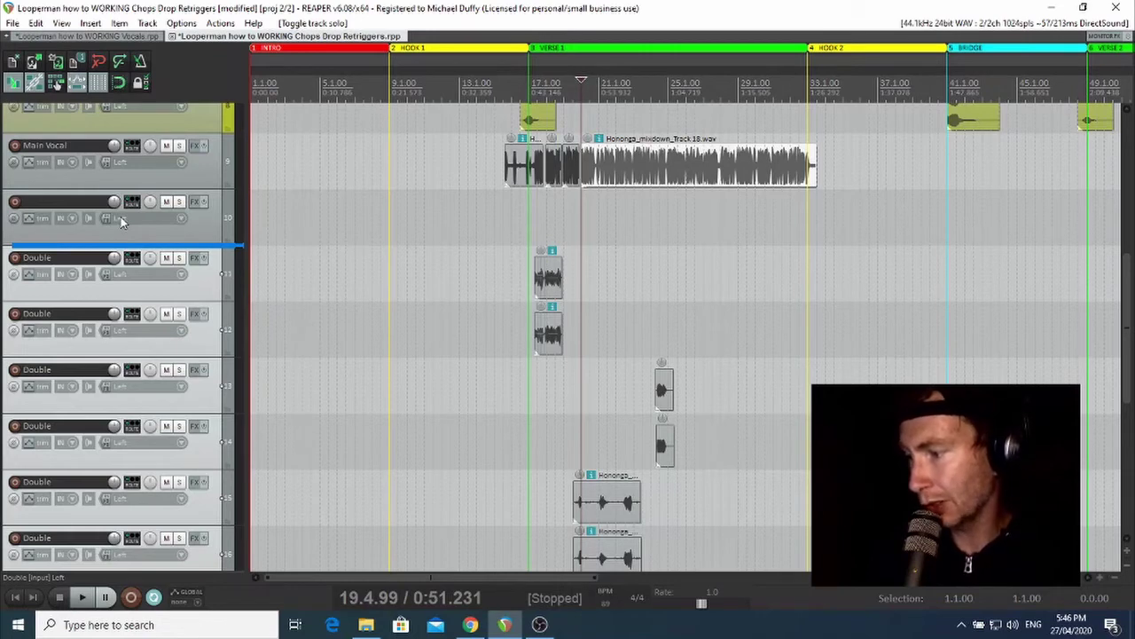
{"action": "left_click_drag", "start_coordinate": [122, 222], "coordinate": [122, 223]}
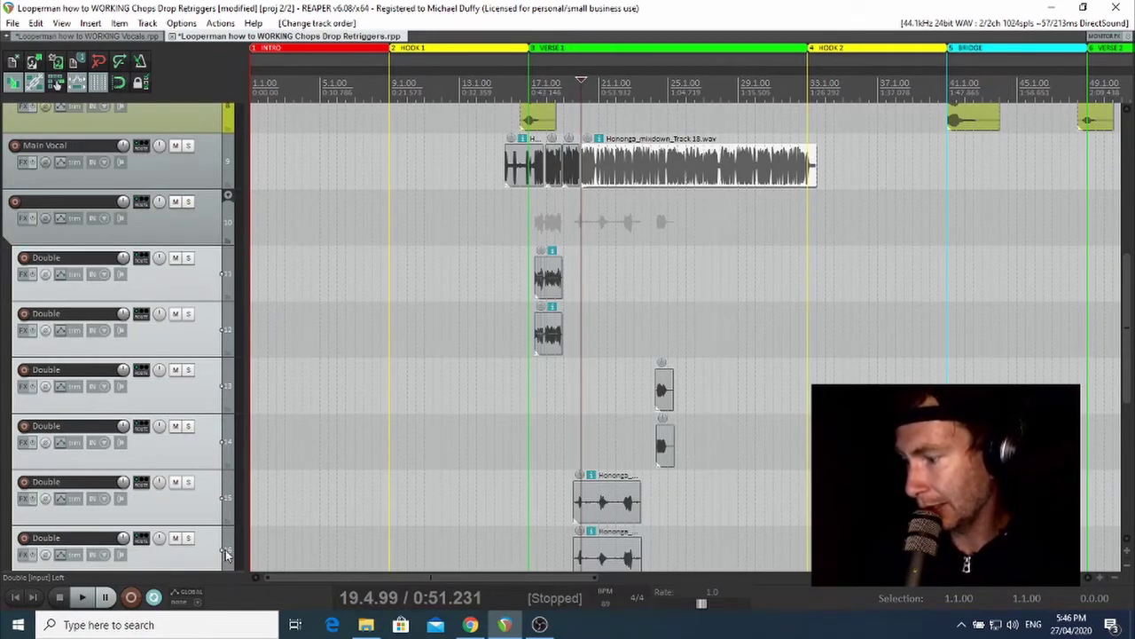
{"action": "scroll", "coordinate": [133, 488], "scroll_direction": "down", "scroll_amount": 2}
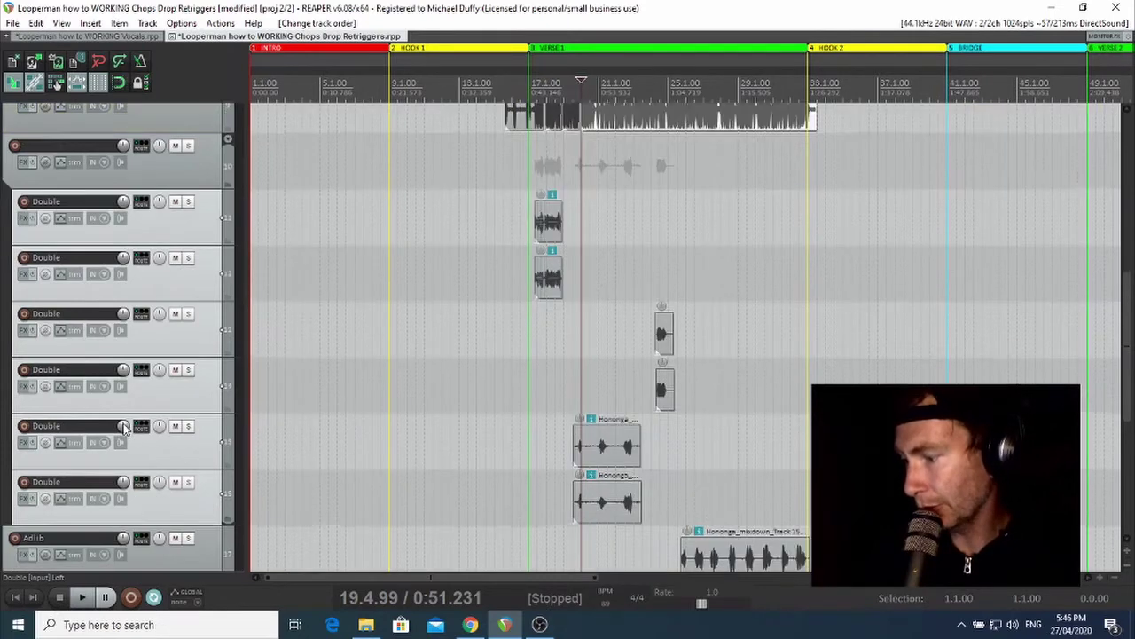
{"action": "scroll", "coordinate": [128, 421], "scroll_direction": "up", "scroll_amount": 2}
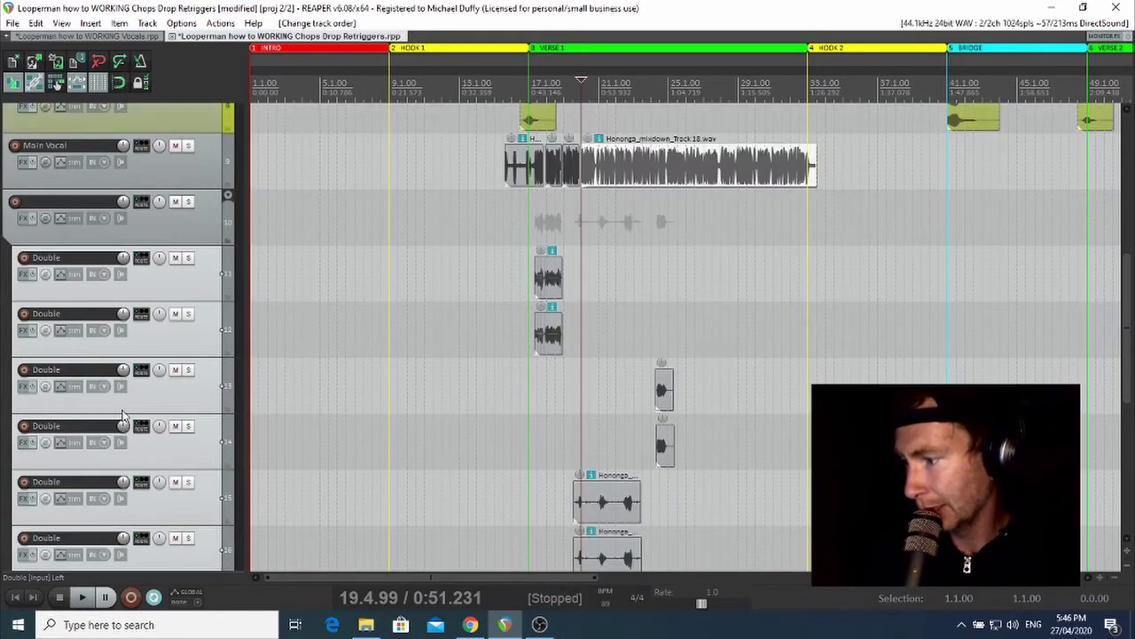
Name the new parent track above the Double tracks "Double Buss".
{"action": "double_click", "coordinate": [92, 203]}
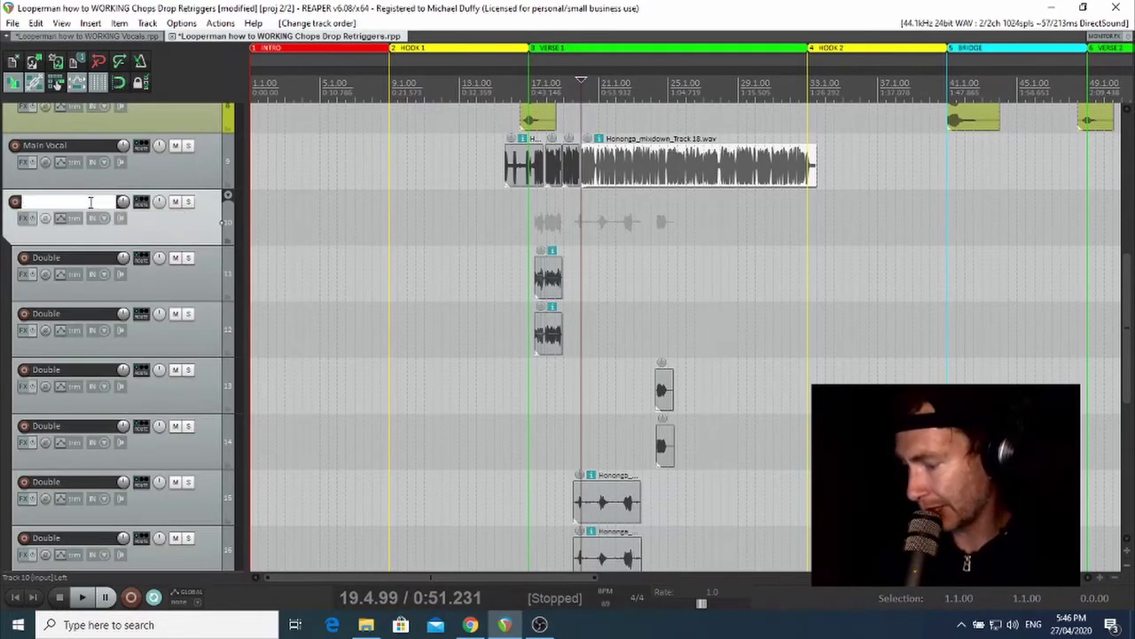
{"action": "type", "text": "Double Buss"}
{"action": "key", "text": "Return"}
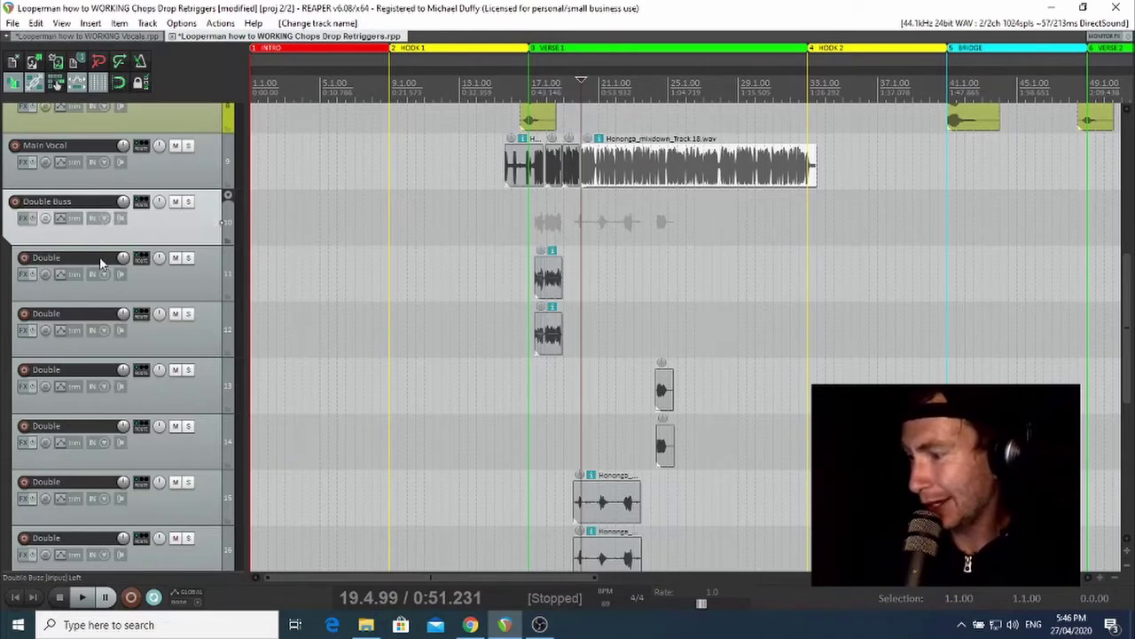
Look over the Double Buss folder and the Double tracks nested in it.
{"action": "scroll", "coordinate": [118, 275], "scroll_direction": "down", "scroll_amount": 2}
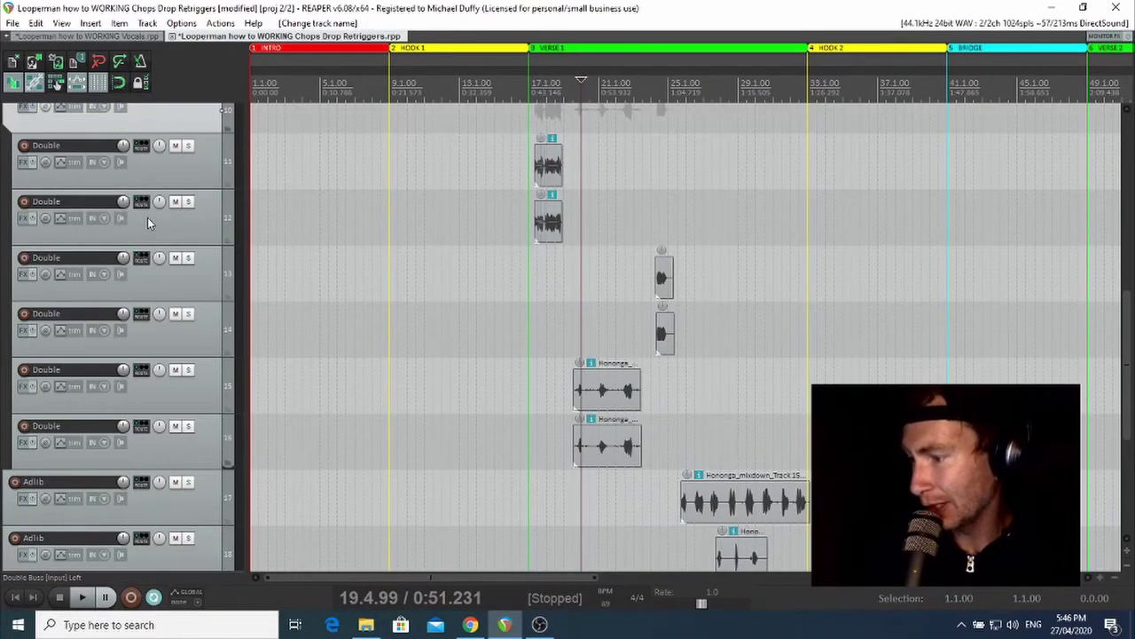
{"action": "scroll", "coordinate": [133, 198], "scroll_direction": "up", "scroll_amount": 2}
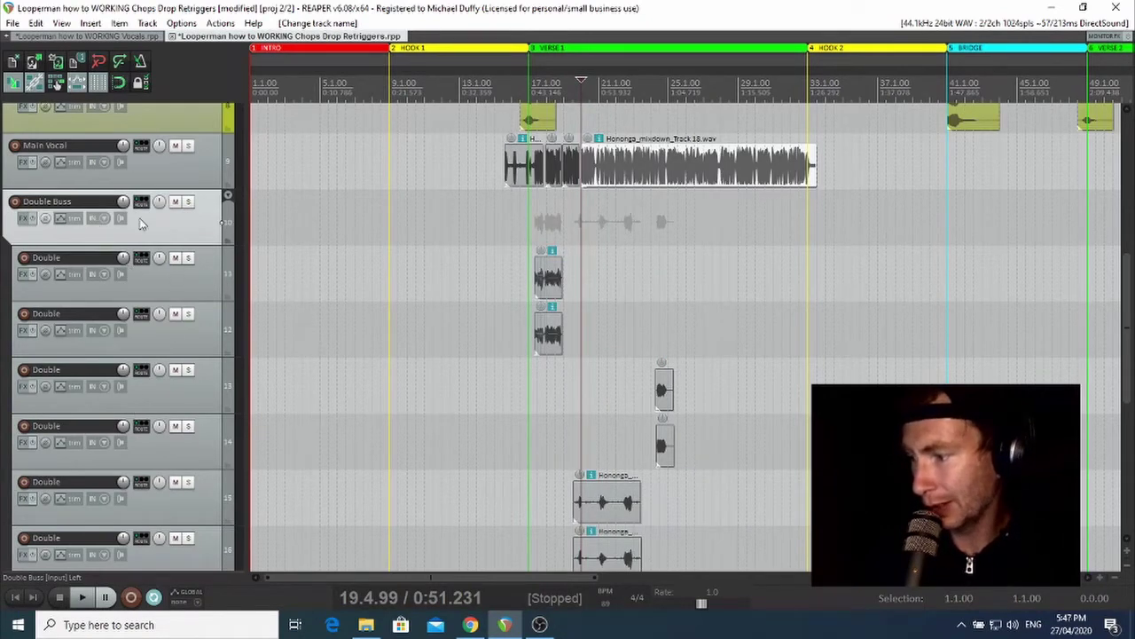
{"action": "scroll", "coordinate": [140, 345], "scroll_direction": "down", "scroll_amount": 1}
{"action": "scroll", "coordinate": [140, 345], "scroll_direction": "down", "scroll_amount": 2}
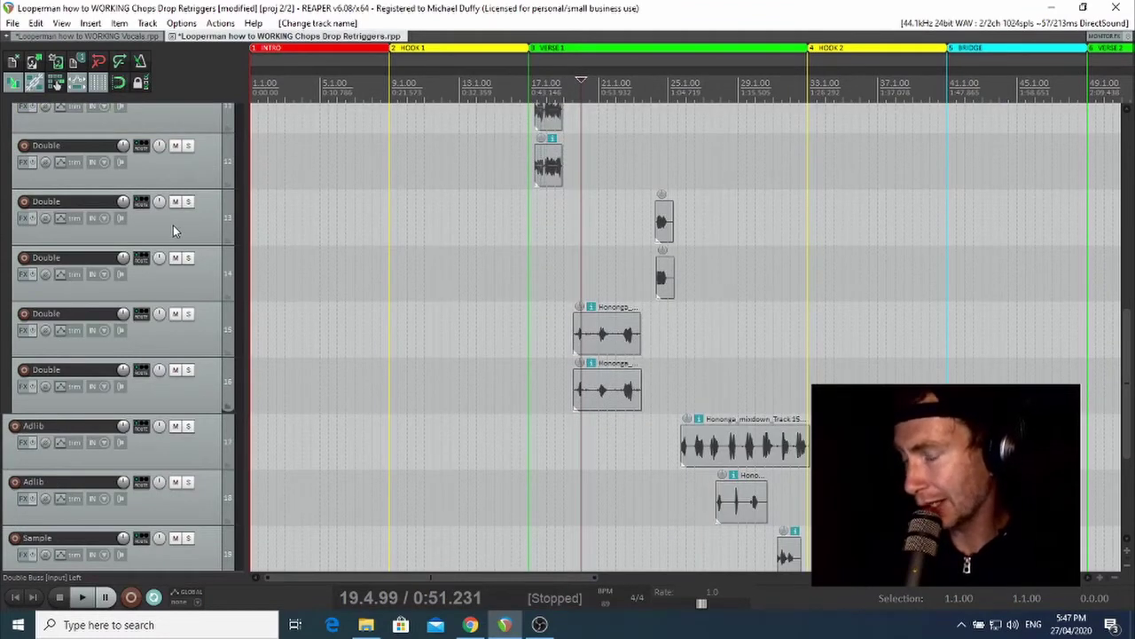
{"action": "scroll", "coordinate": [174, 229], "scroll_direction": "up", "scroll_amount": 2}
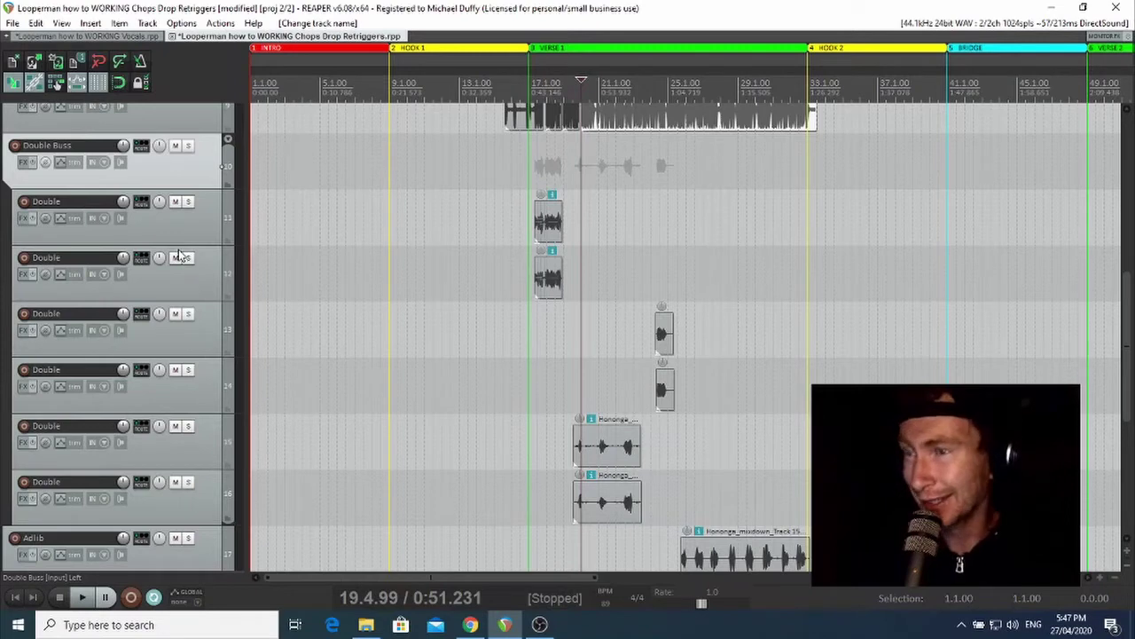
{"action": "scroll", "coordinate": [146, 286], "scroll_direction": "down", "scroll_amount": 1}
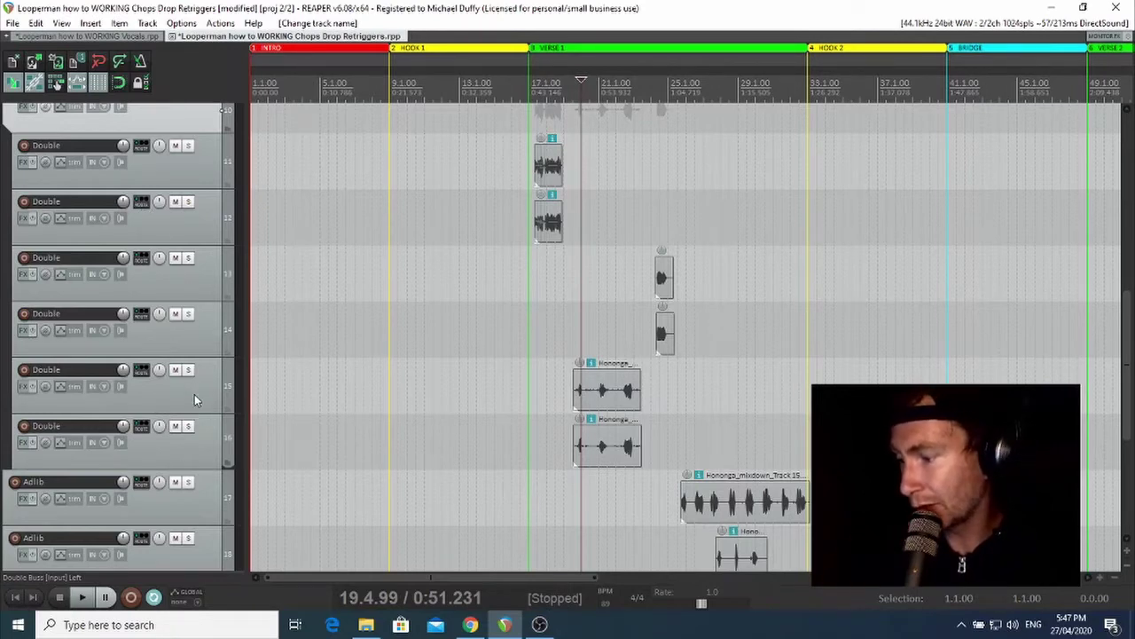
{"action": "scroll", "coordinate": [179, 265], "scroll_direction": "up", "scroll_amount": 2}
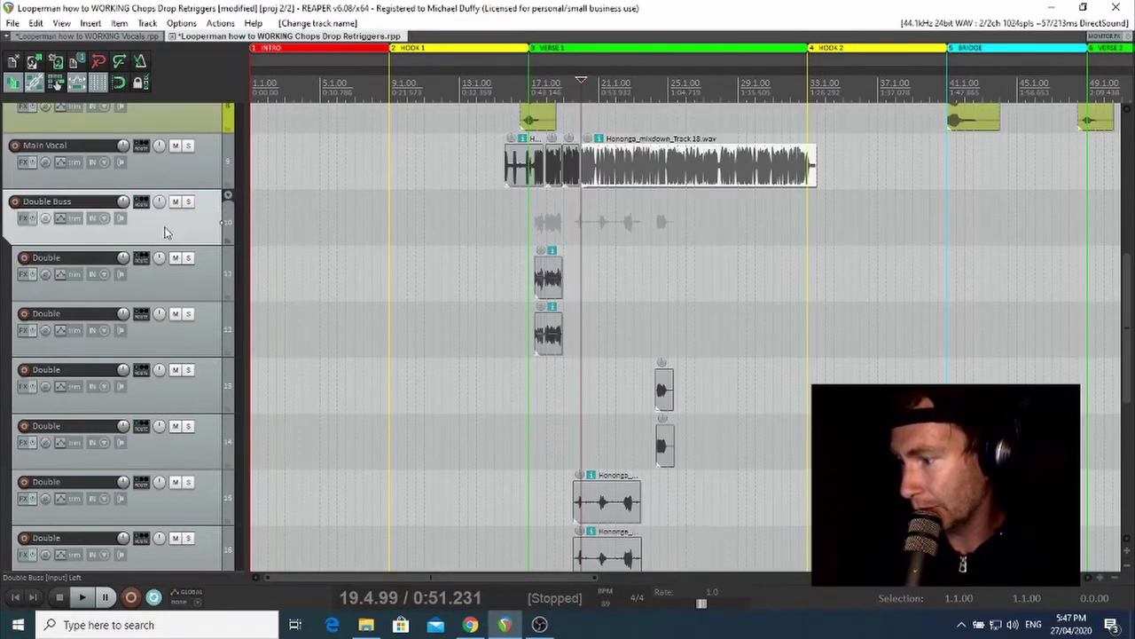
Set the Double Buss and its six Double tracks to a custom red track color.
{"action": "scroll", "coordinate": [172, 235], "scroll_direction": "down", "scroll_amount": 1}
{"action": "scroll", "coordinate": [157, 324], "scroll_direction": "down", "scroll_amount": 1}
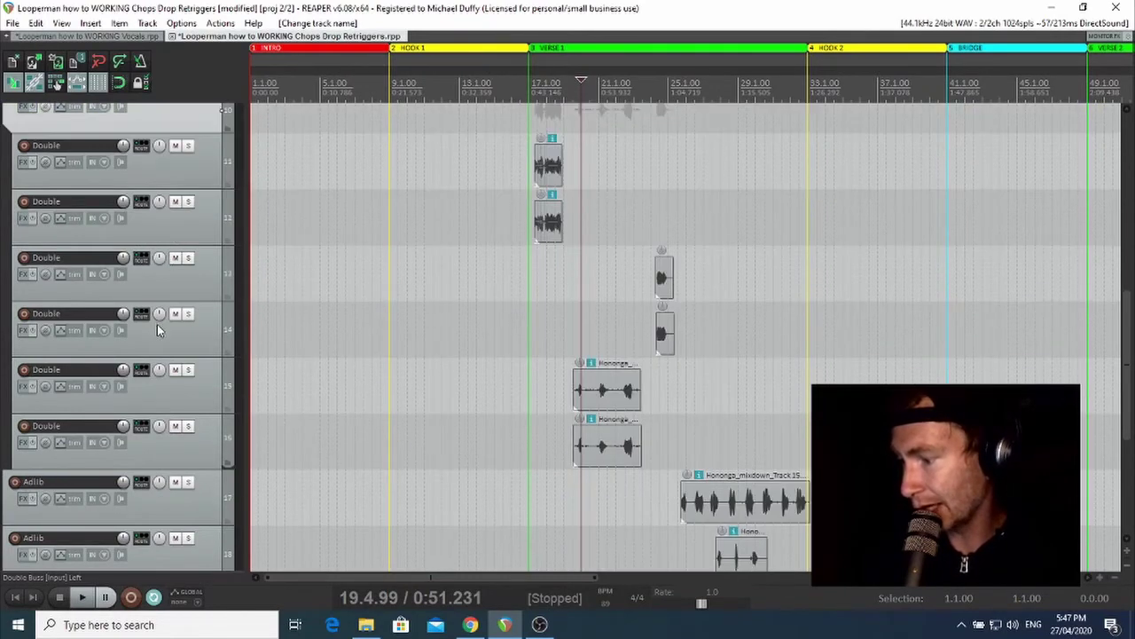
{"action": "left_click", "coordinate": [185, 457], "text": "shift"}
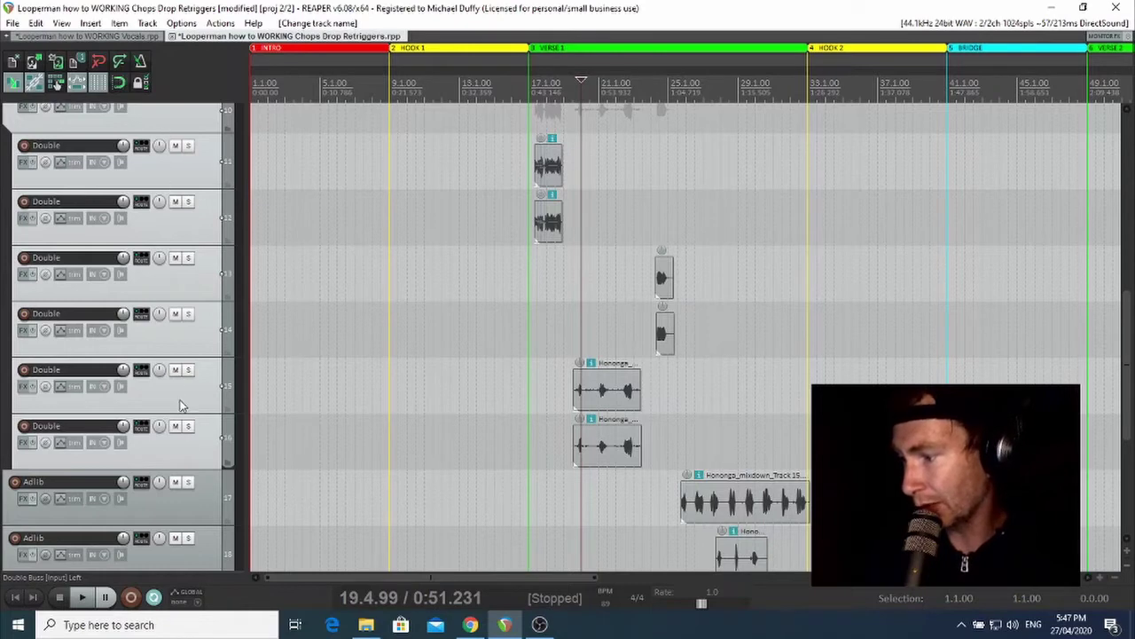
{"action": "scroll", "coordinate": [172, 241], "scroll_direction": "up", "scroll_amount": 2}
{"action": "right_click", "coordinate": [186, 230]}
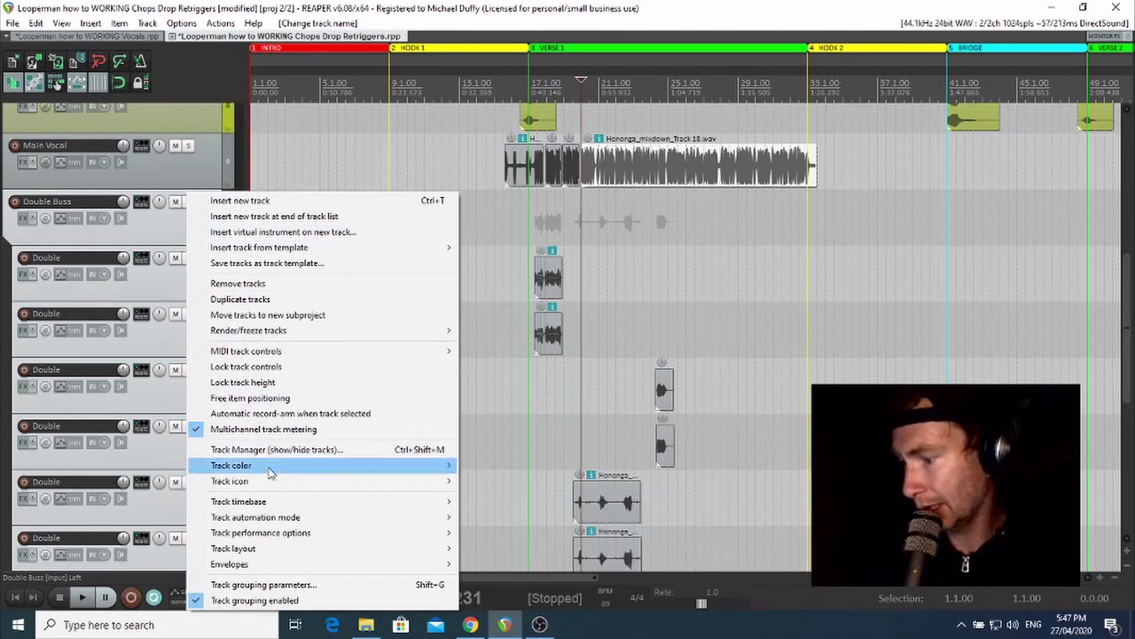
{"action": "mouse_move", "coordinate": [275, 467]}
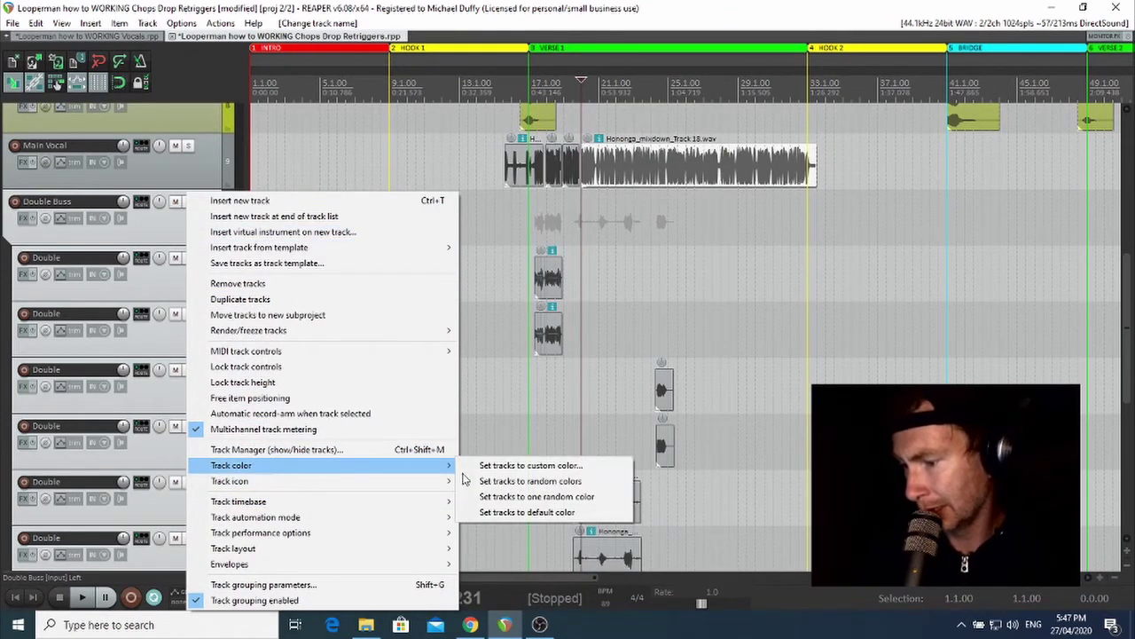
{"action": "left_click", "coordinate": [602, 467]}
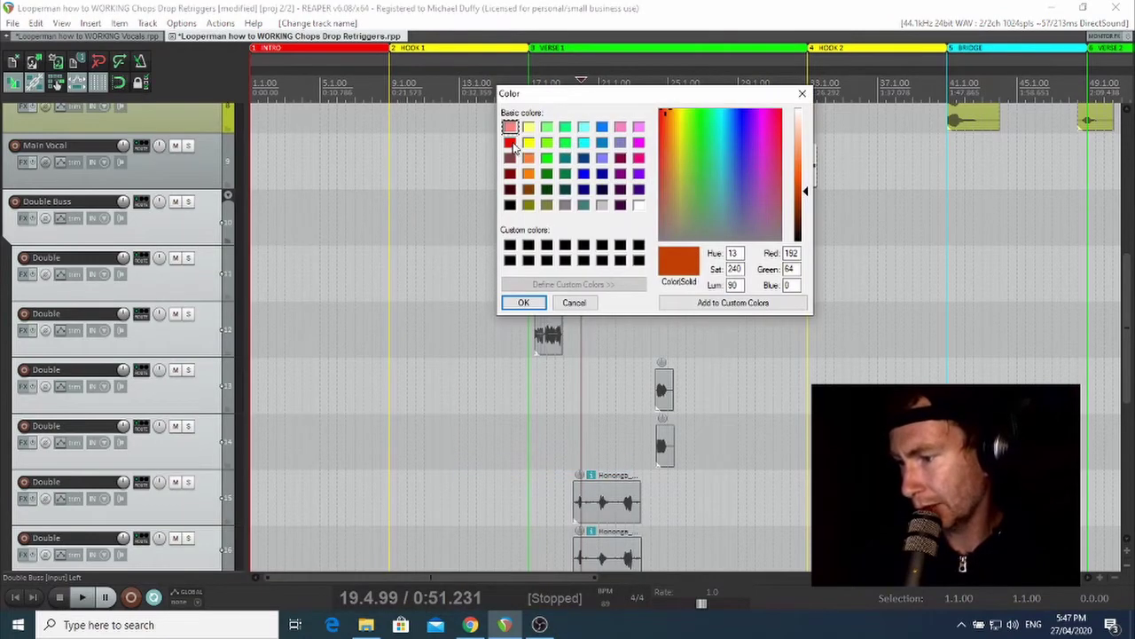
{"action": "left_click", "coordinate": [511, 143]}
{"action": "left_click", "coordinate": [524, 302]}
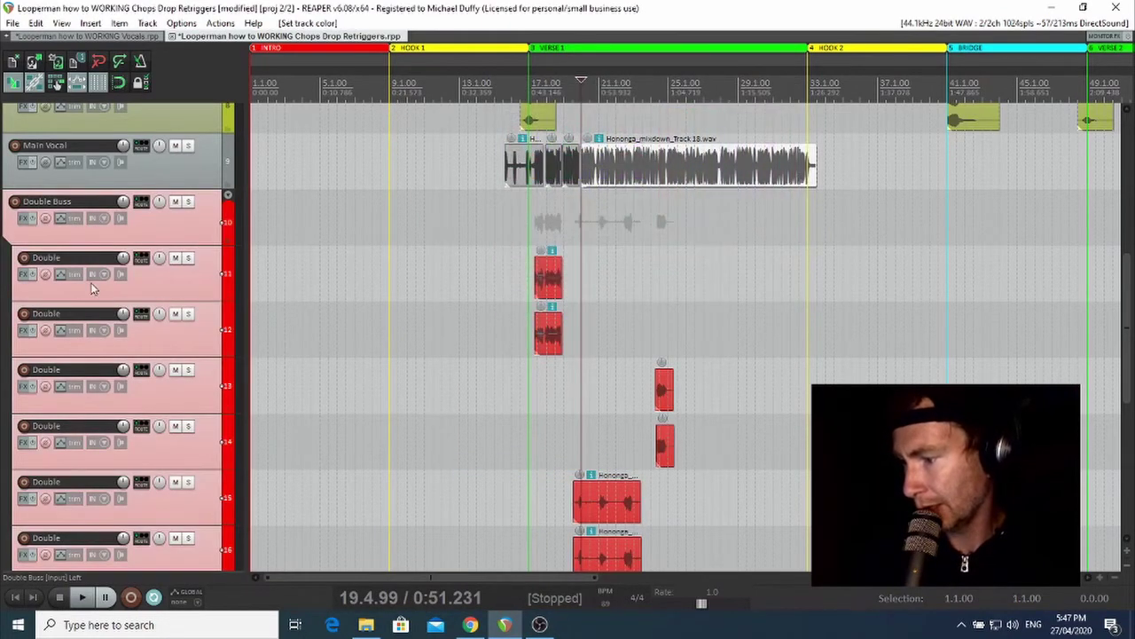
{"action": "scroll", "coordinate": [153, 310], "scroll_direction": "down", "scroll_amount": 3}
{"action": "scroll", "coordinate": [156, 257], "scroll_direction": "up", "scroll_amount": 3}
{"action": "scroll", "coordinate": [156, 257], "scroll_direction": "down", "scroll_amount": 3}
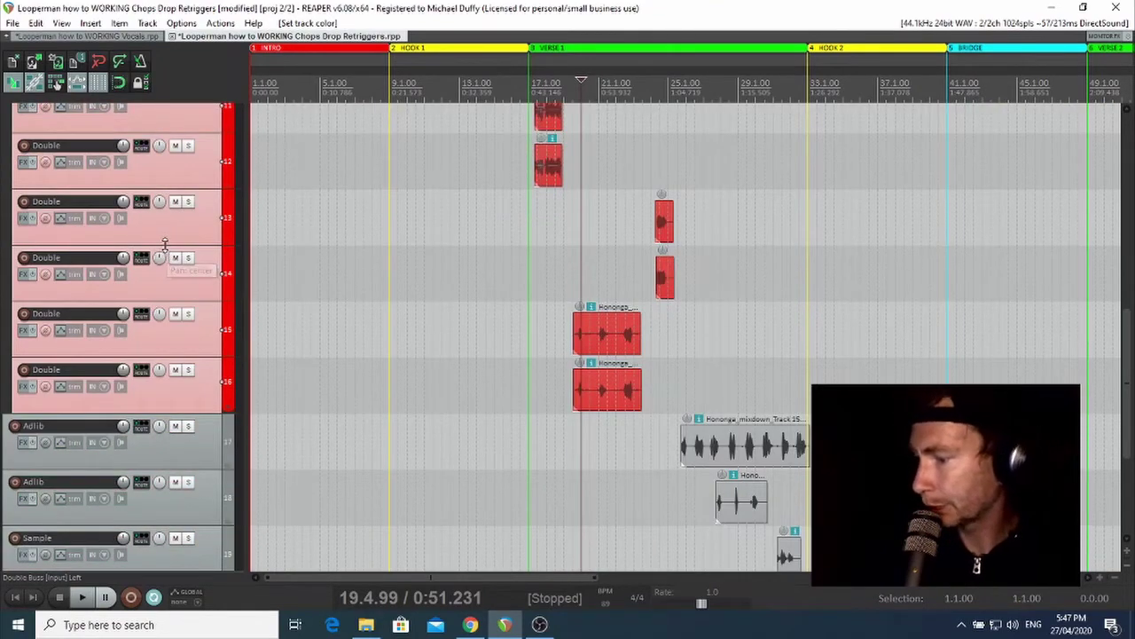
Insert a new track between the Sample and Pepa BV 1 tracks and name it "Pepas Bus".
{"action": "scroll", "coordinate": [163, 245], "scroll_direction": "down", "scroll_amount": 3}
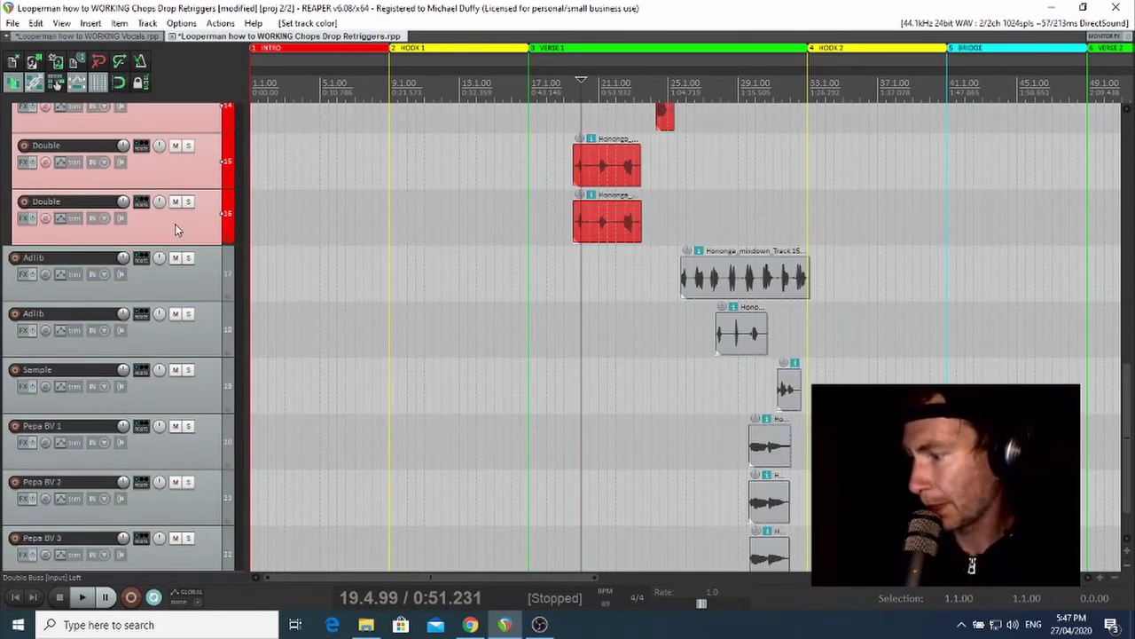
{"action": "scroll", "coordinate": [186, 286], "scroll_direction": "down", "scroll_amount": 1}
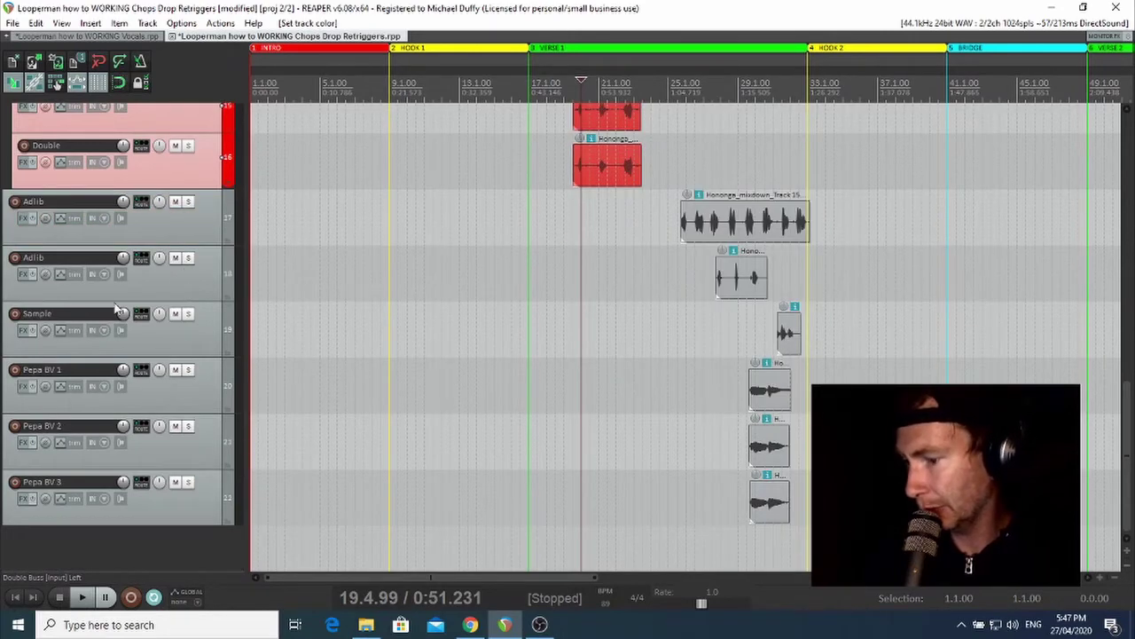
{"action": "left_click", "coordinate": [174, 345]}
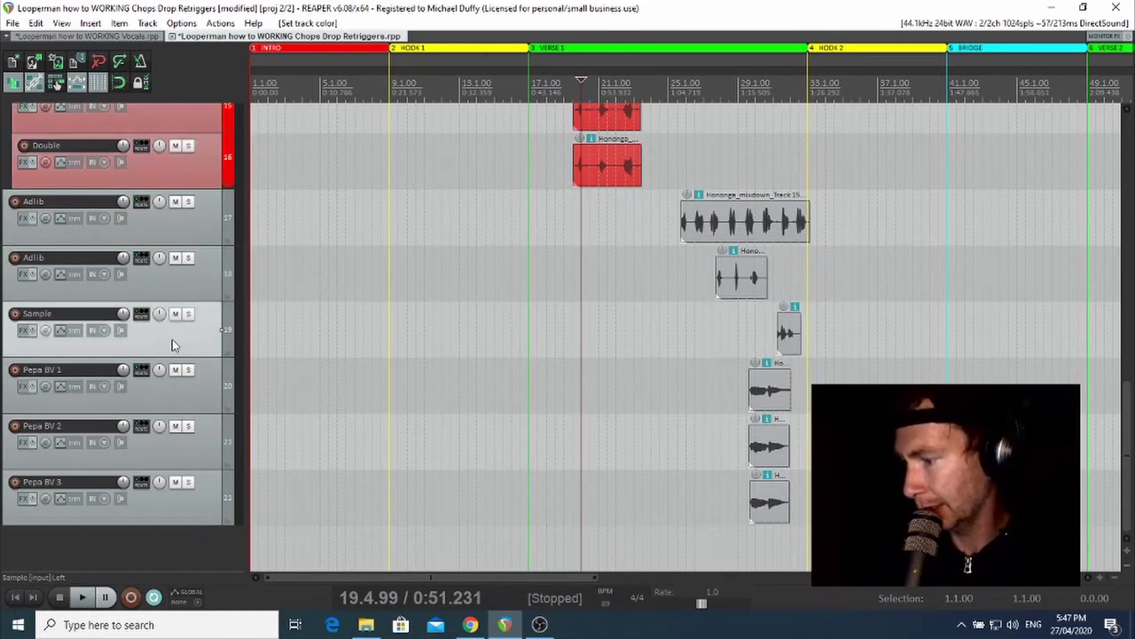
{"action": "key", "text": "ctrl+t"}
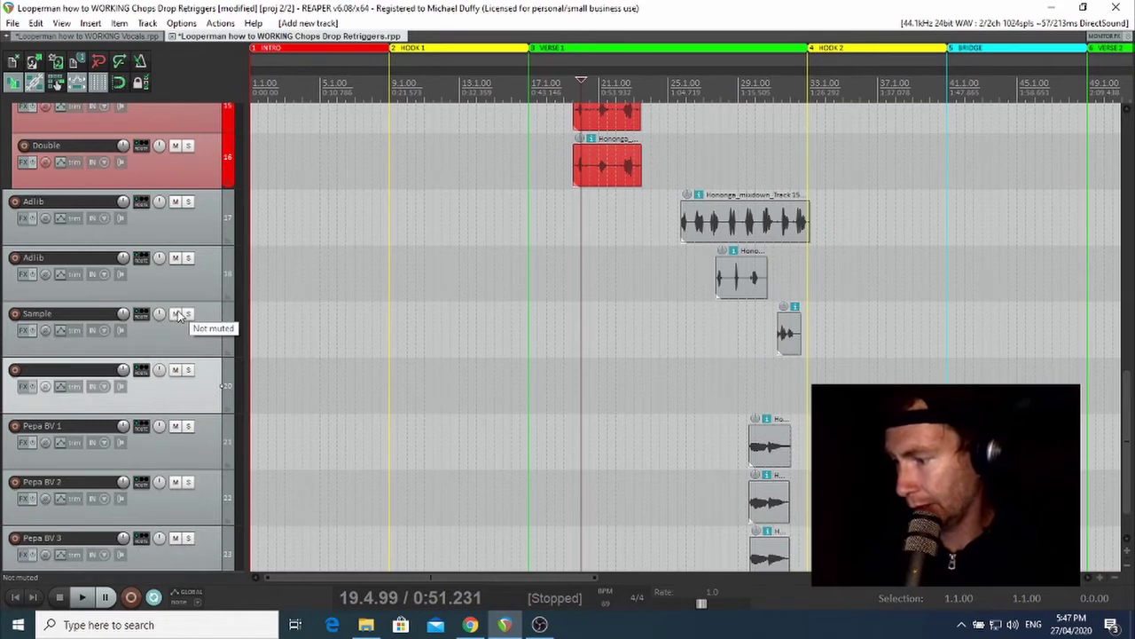
{"action": "double_click", "coordinate": [90, 372]}
{"action": "type", "text": "Pep"}
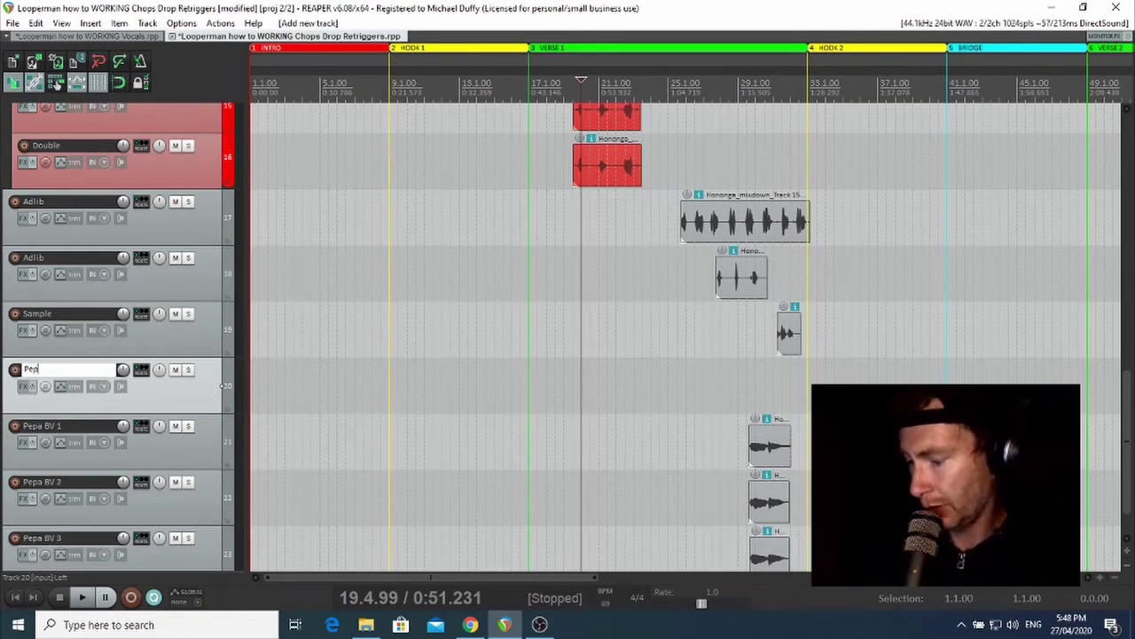
{"action": "type", "text": "as Bus"}
{"action": "key", "text": "Return"}
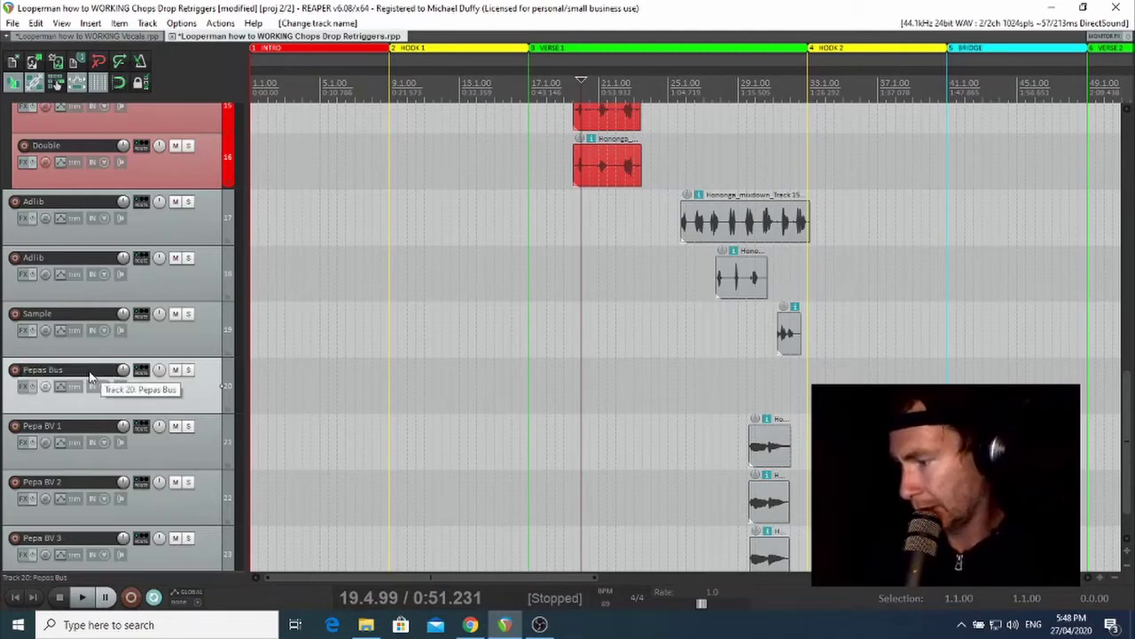
Select Pepa BV 1, 2 and 3 and nest them inside the Pepas Bus track as folder children.
{"action": "scroll", "coordinate": [182, 438], "scroll_direction": "down", "scroll_amount": 1}
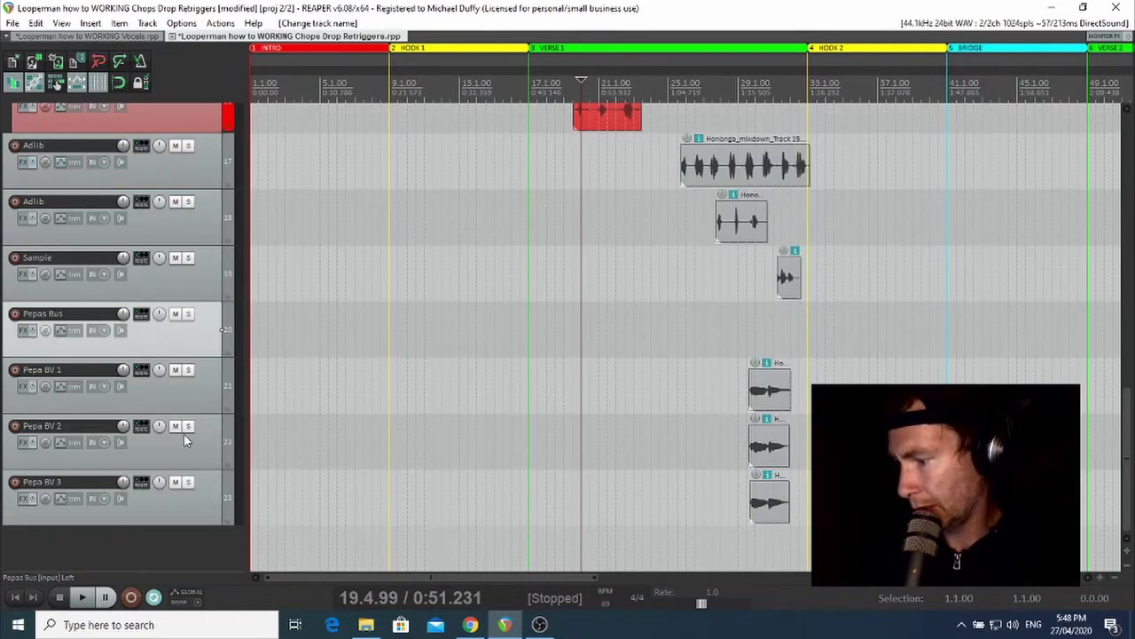
{"action": "left_click", "coordinate": [206, 373]}
{"action": "left_click", "coordinate": [197, 508], "text": "shift"}
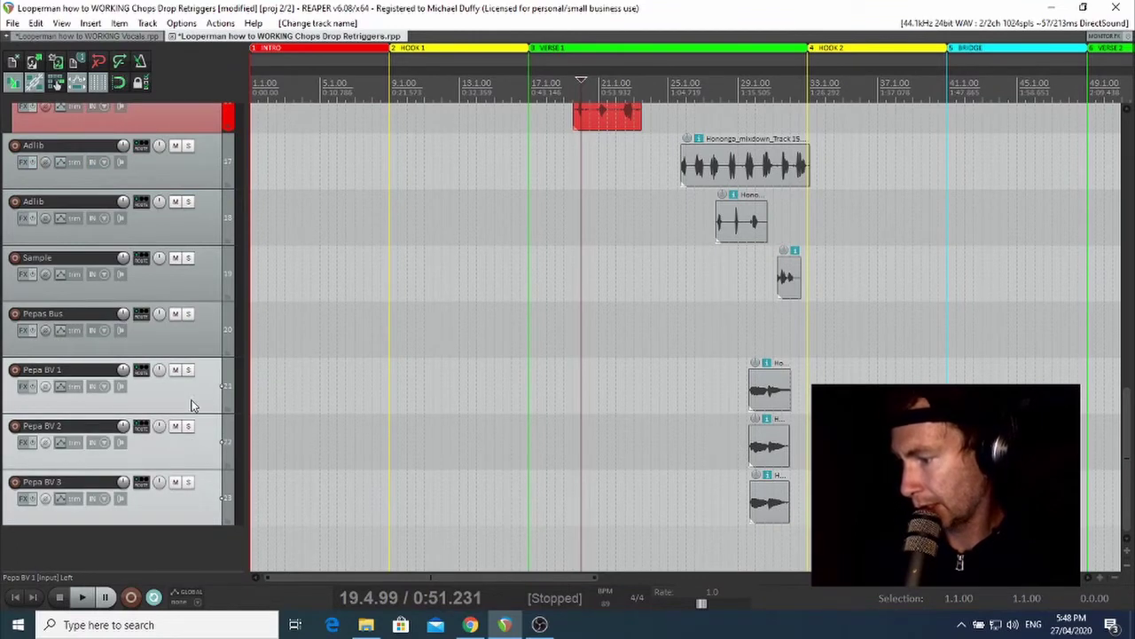
{"action": "left_click_drag", "start_coordinate": [194, 405], "coordinate": [104, 330]}
Set the Pepas Bus and its three Pepa BV tracks to a custom lime green track color.
{"action": "left_click", "coordinate": [194, 354]}
{"action": "left_click", "coordinate": [185, 507], "text": "shift"}
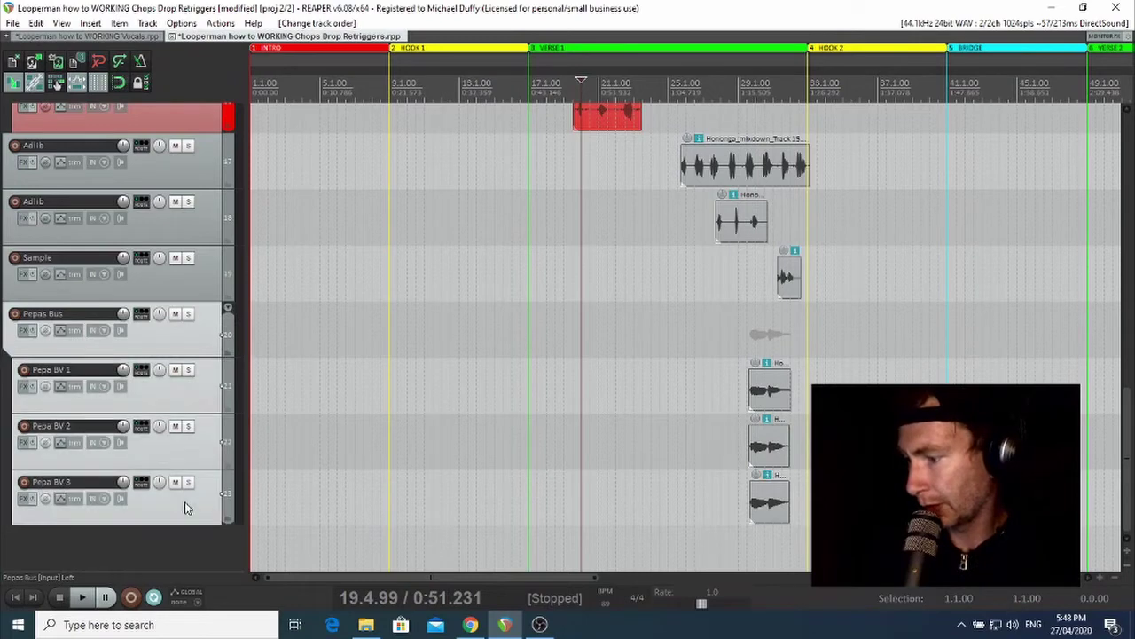
{"action": "right_click", "coordinate": [187, 346]}
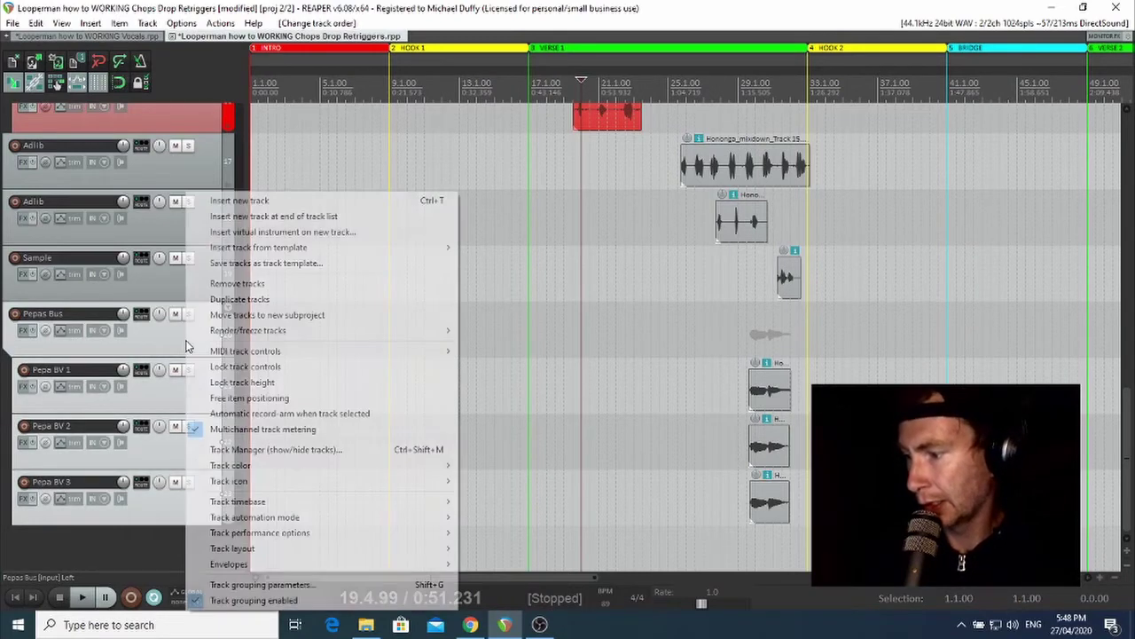
{"action": "mouse_move", "coordinate": [226, 472]}
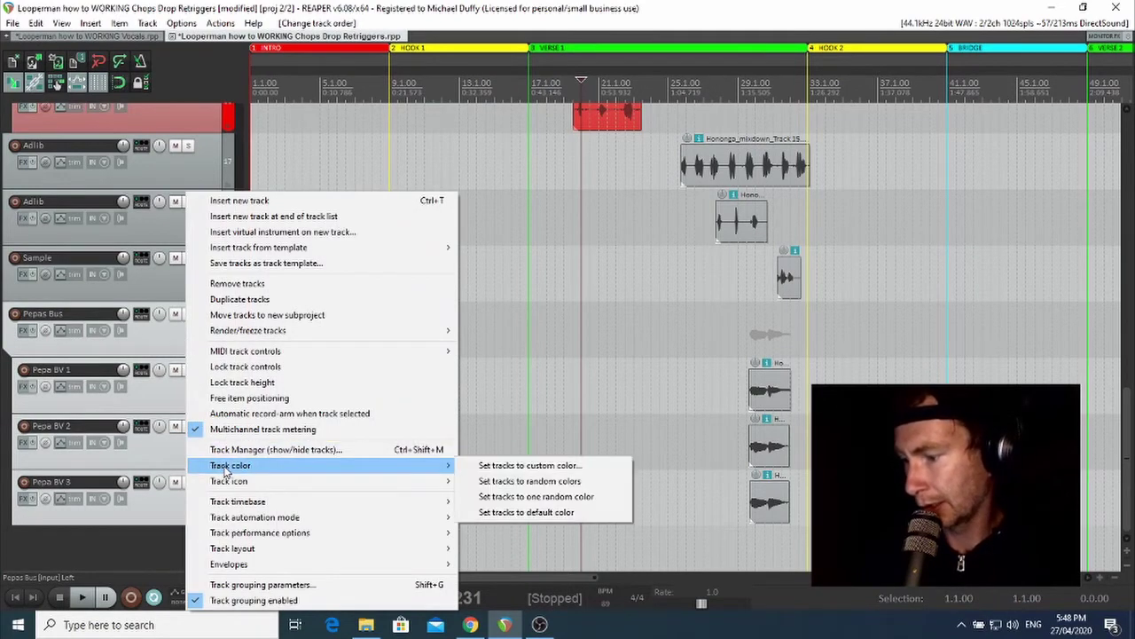
{"action": "left_click", "coordinate": [570, 466]}
{"action": "left_click", "coordinate": [528, 142]}
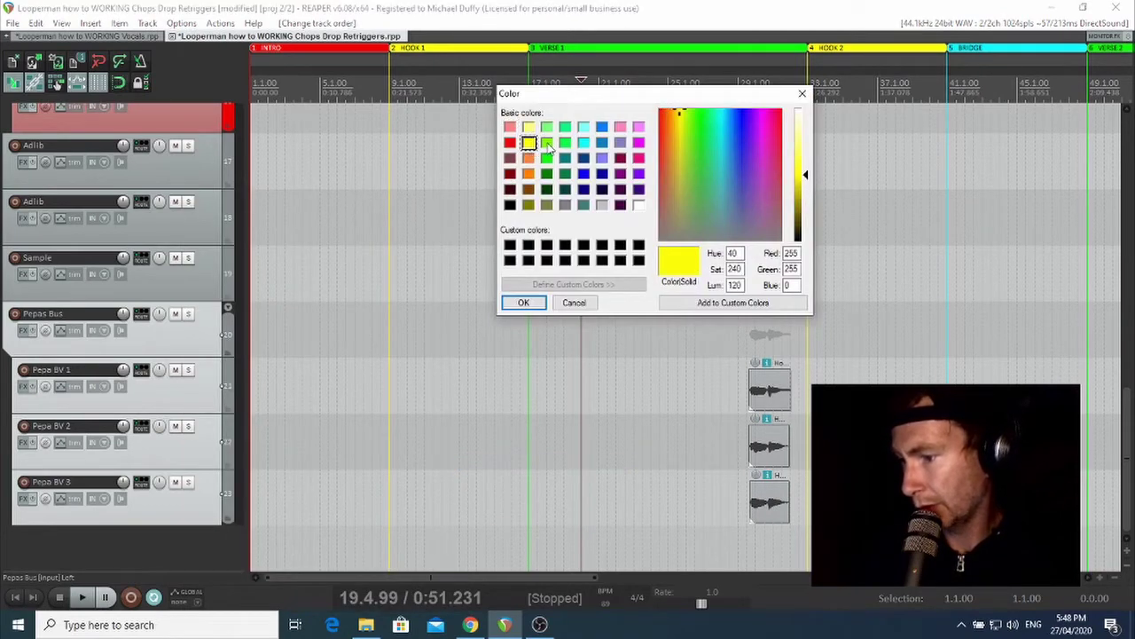
{"action": "left_click", "coordinate": [546, 143]}
{"action": "left_click", "coordinate": [532, 303]}
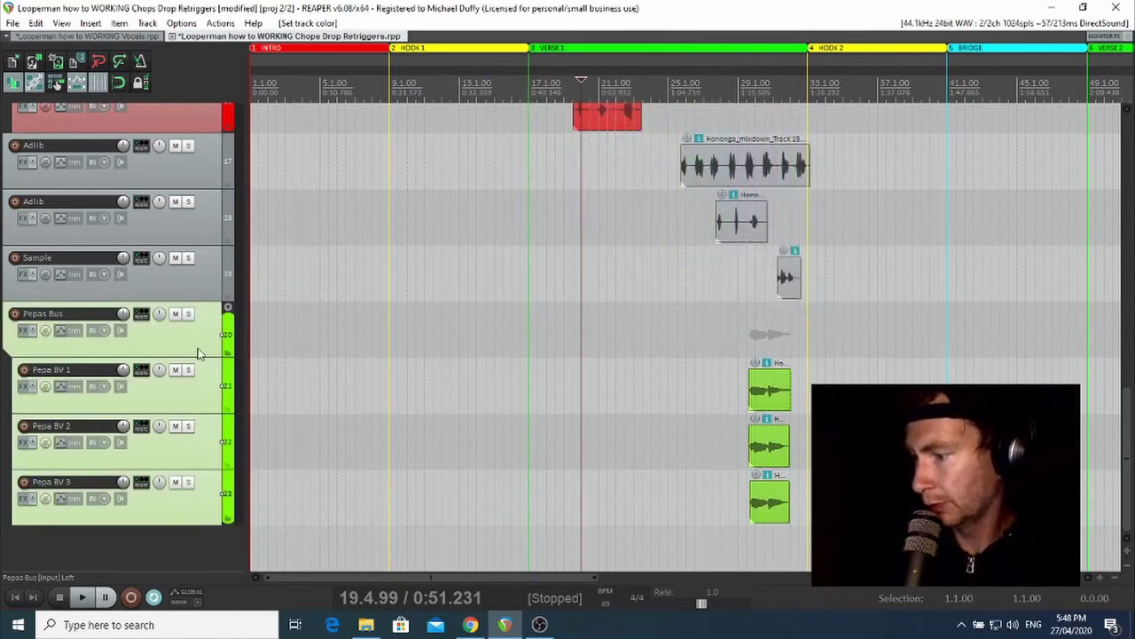
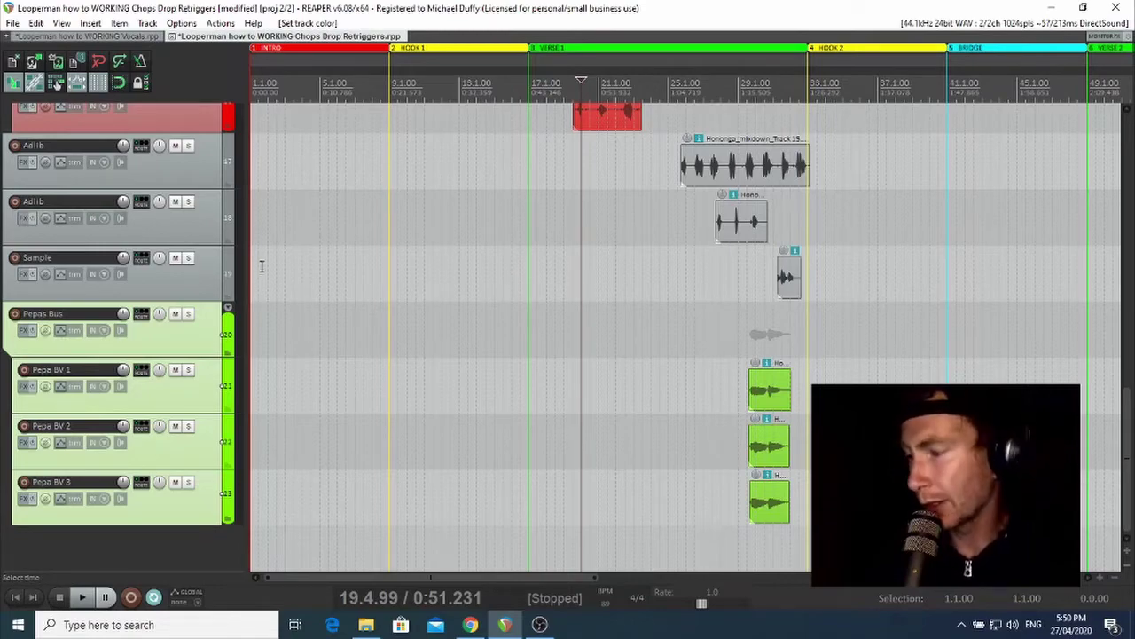
Place the edit cursor over the first Double clips near the start of Verse 1 for a close-up view.
{"action": "scroll", "coordinate": [98, 247], "scroll_direction": "up", "scroll_amount": 5}
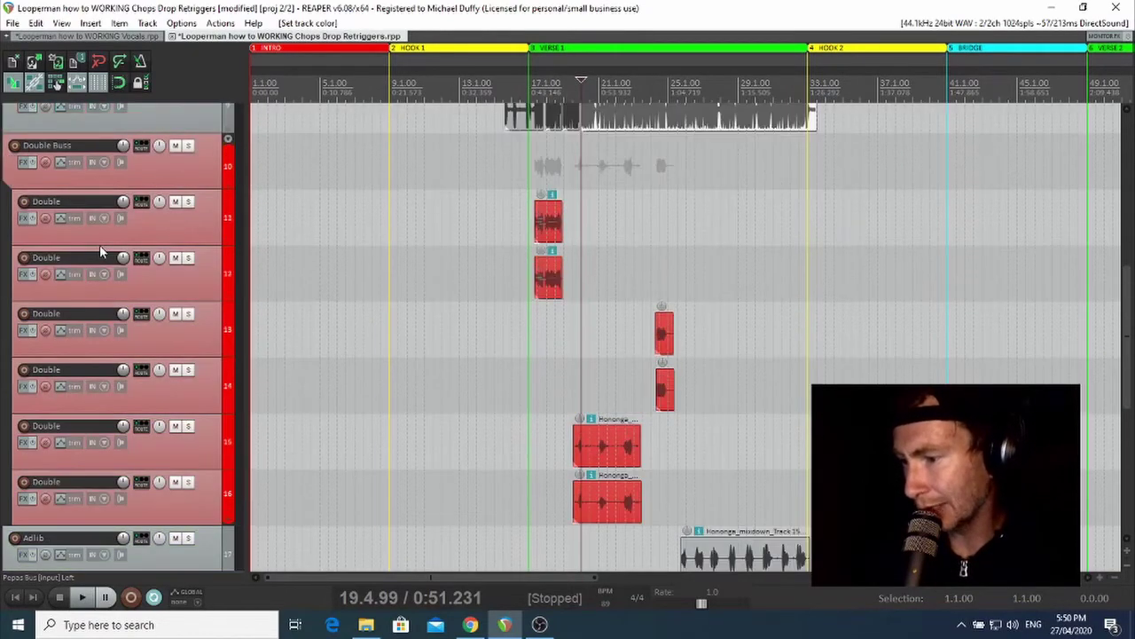
{"action": "scroll", "coordinate": [99, 245], "scroll_direction": "up", "scroll_amount": 3}
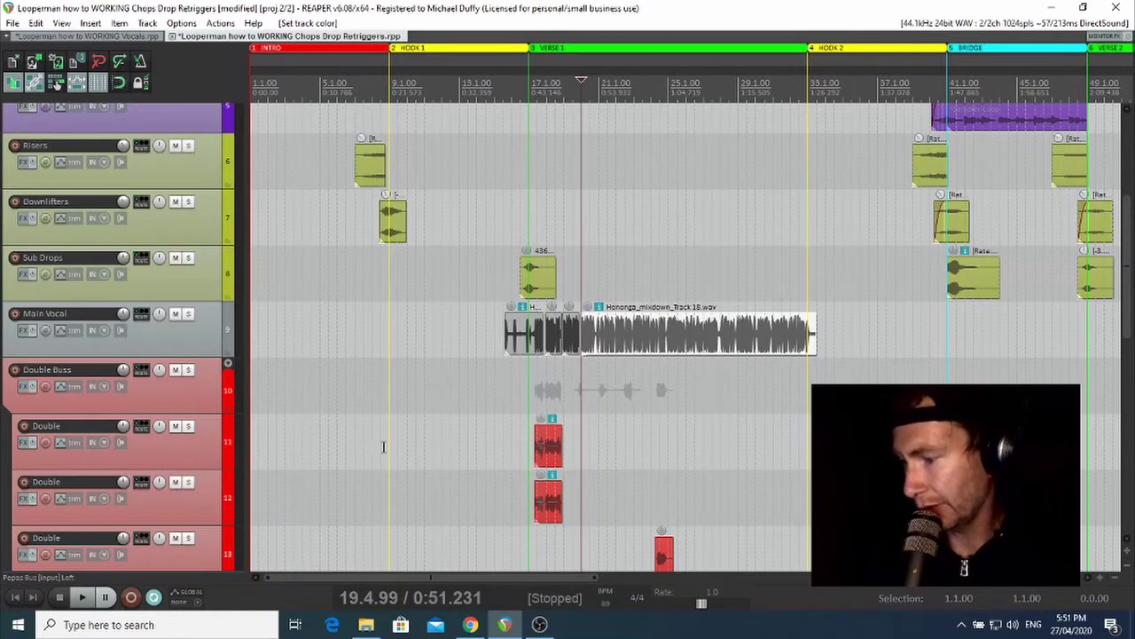
{"action": "left_click", "coordinate": [540, 86]}
{"action": "scroll", "coordinate": [541, 86], "scroll_direction": "up", "scroll_amount": 5}
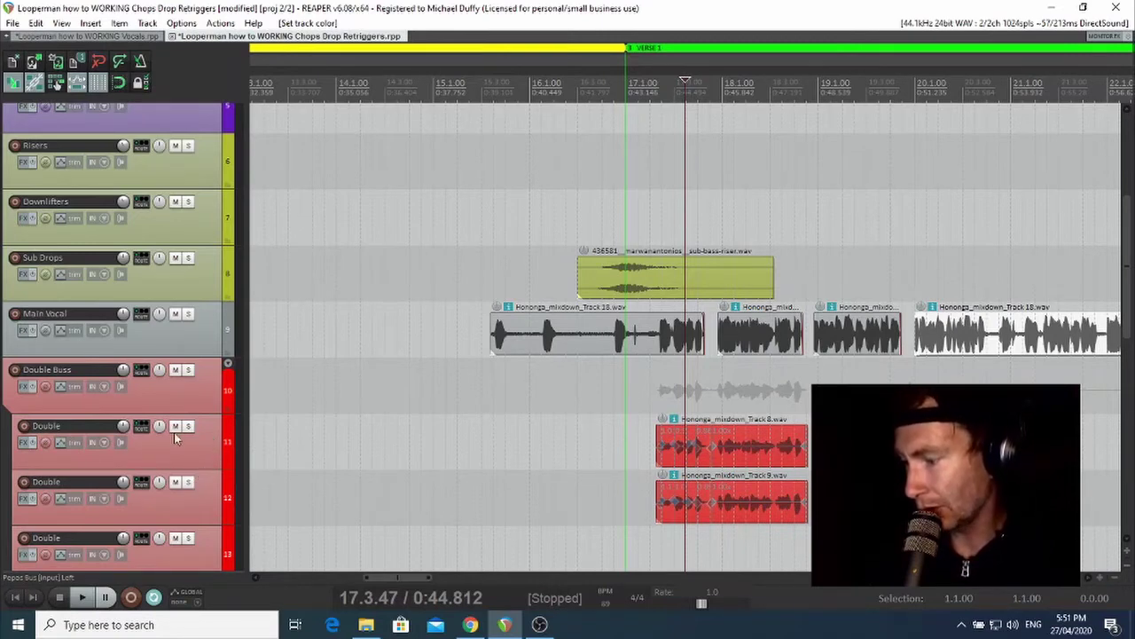
Add the VST ReaComp (Cockos) compressor to the first Double track, filtering the effects list by "comp".
{"action": "left_click", "coordinate": [24, 443]}
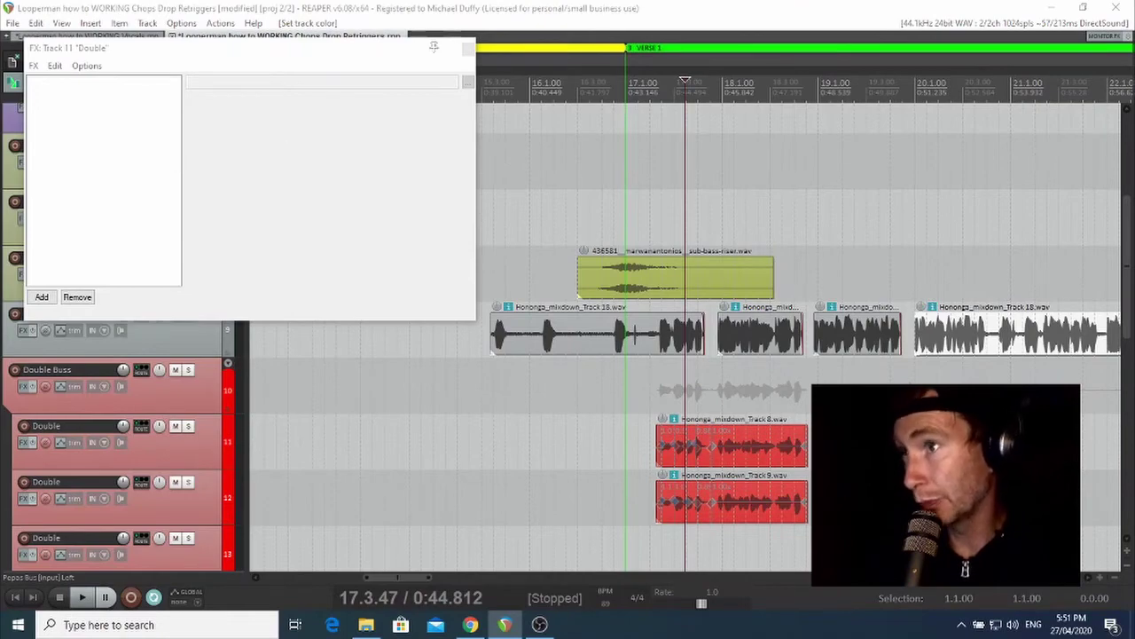
{"action": "left_click_drag", "start_coordinate": [733, 9], "coordinate": [828, 282]}
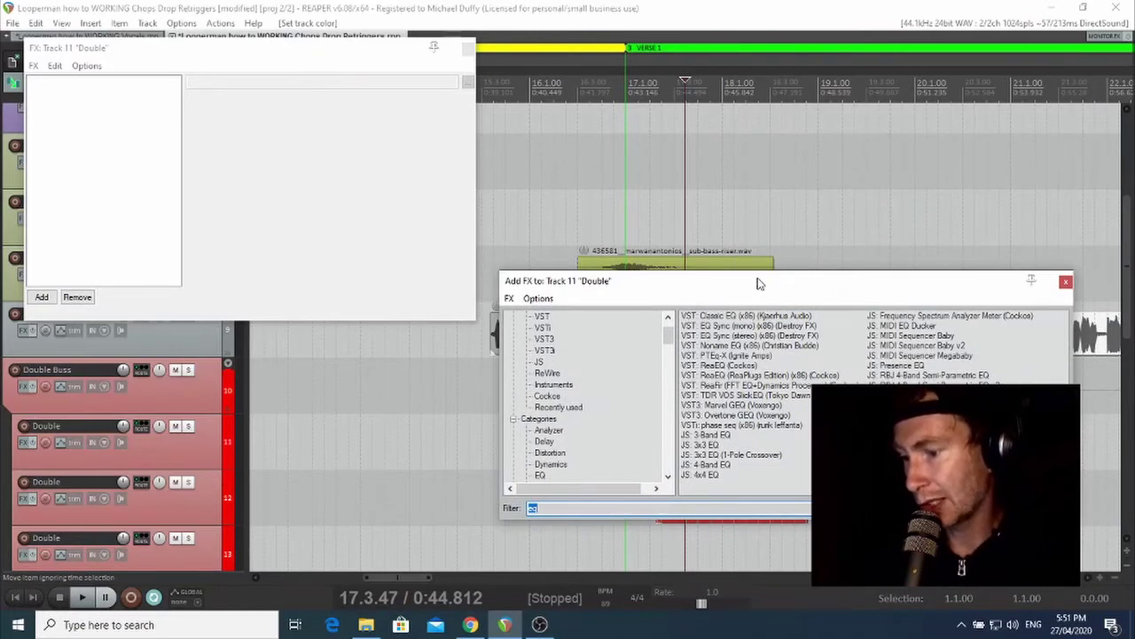
{"action": "left_click_drag", "start_coordinate": [761, 283], "coordinate": [620, 152]}
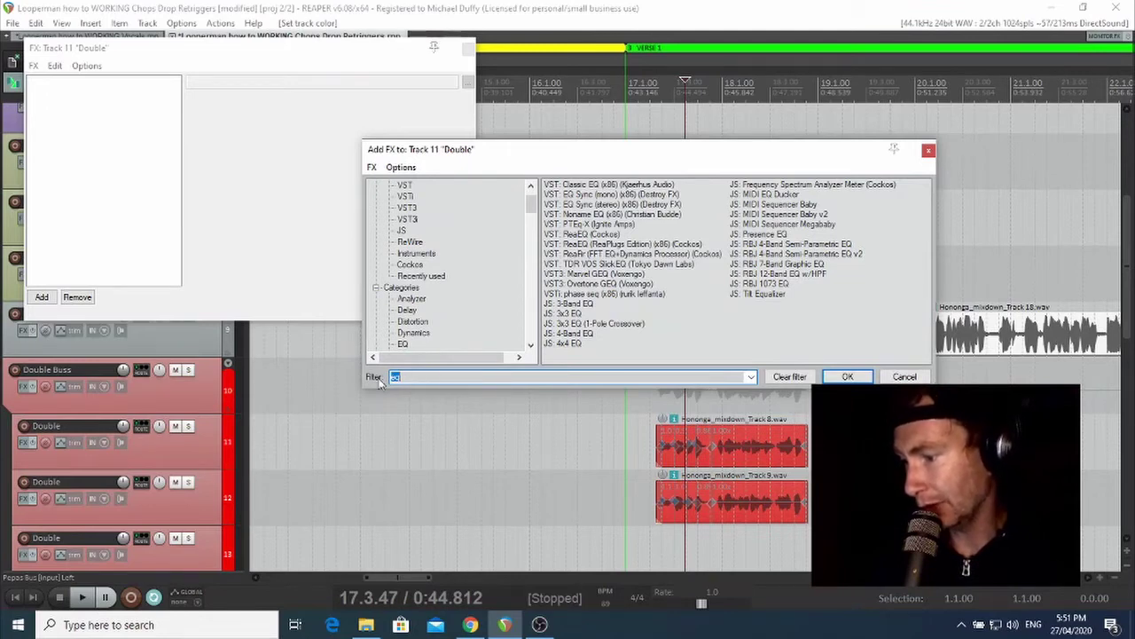
{"action": "left_click", "coordinate": [432, 377]}
{"action": "key", "text": "BackSpace"}
{"action": "key", "text": "BackSpace"}
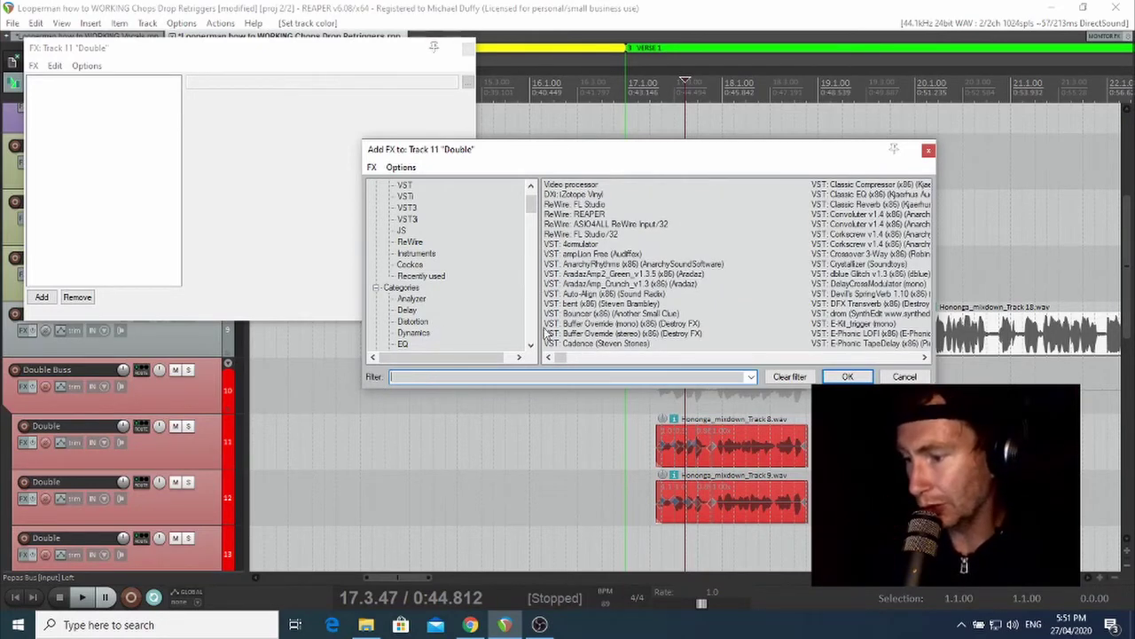
{"action": "left_click_drag", "start_coordinate": [566, 356], "coordinate": [513, 351]}
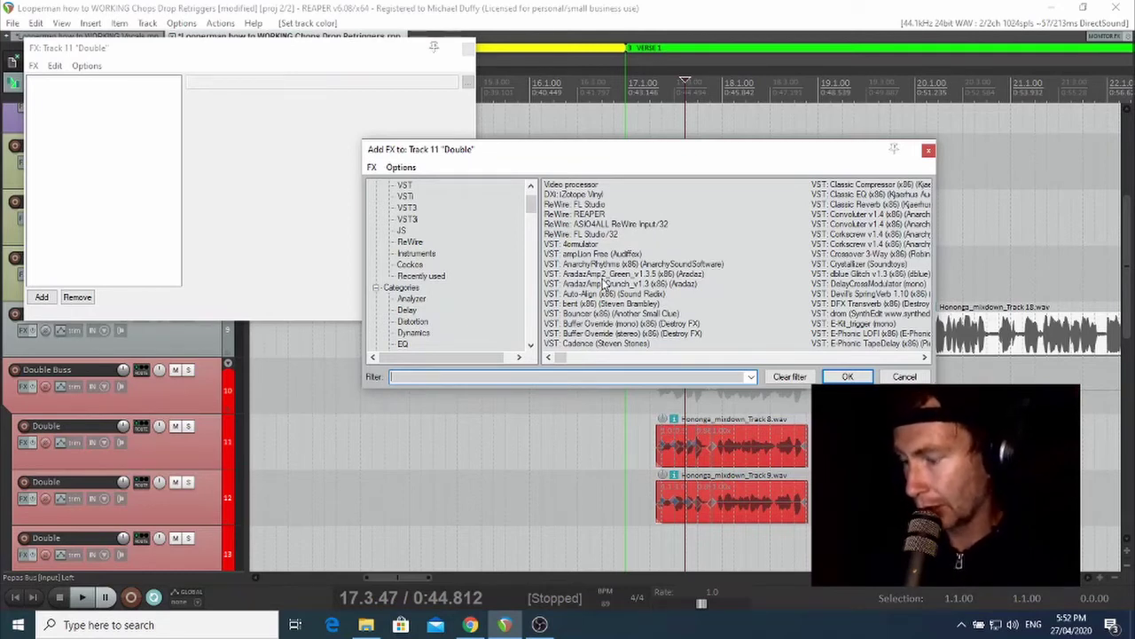
{"action": "type", "text": "c"}
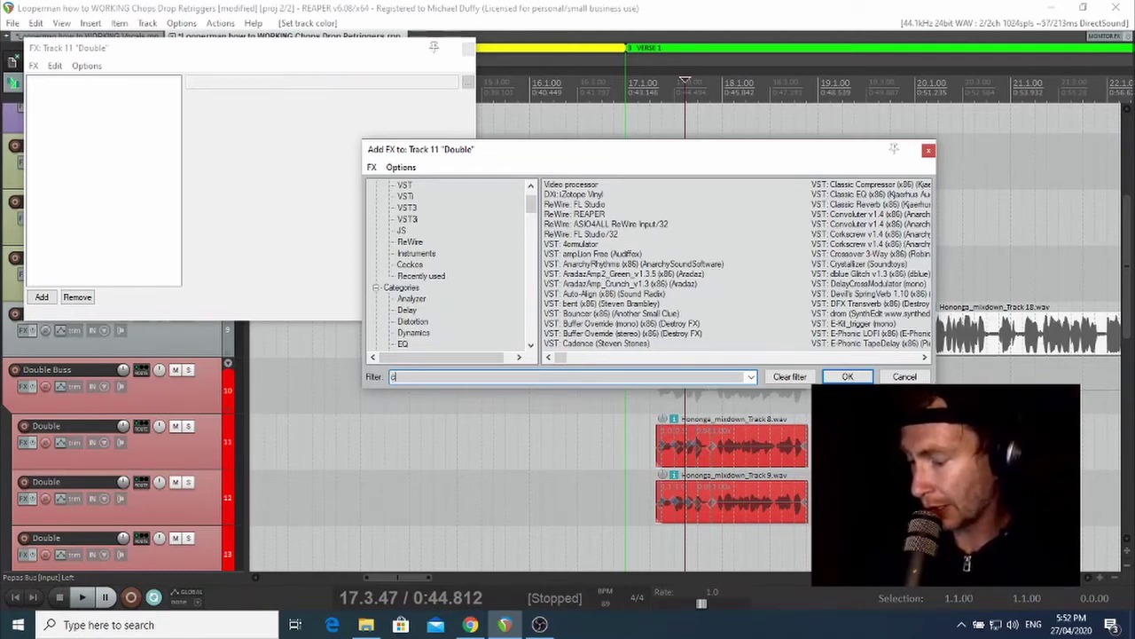
{"action": "type", "text": "omp"}
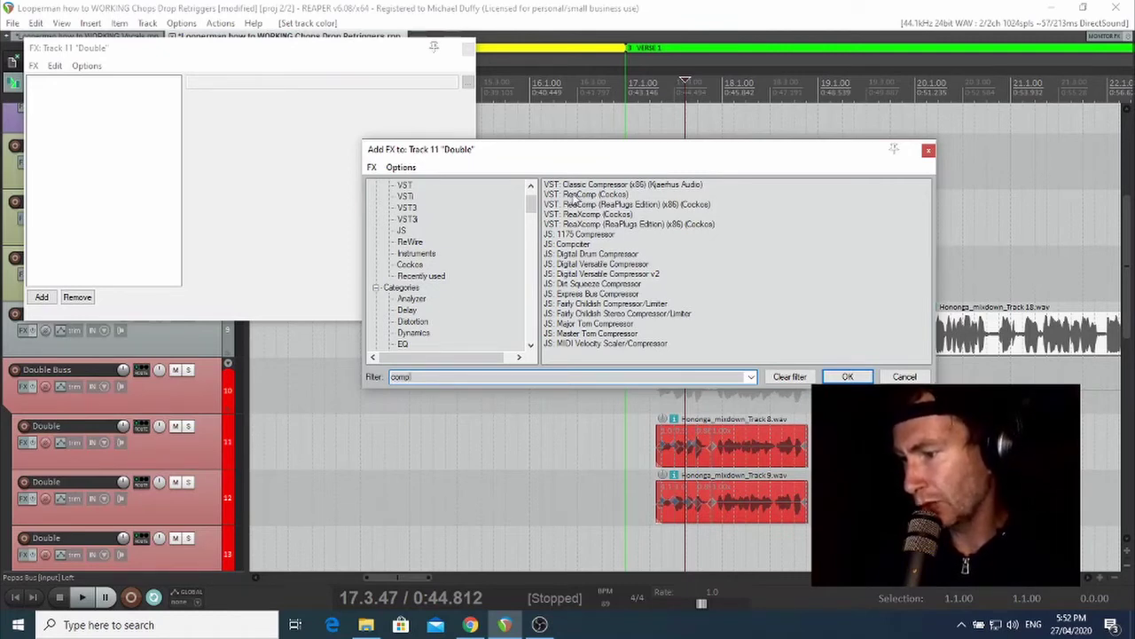
{"action": "left_click", "coordinate": [581, 195]}
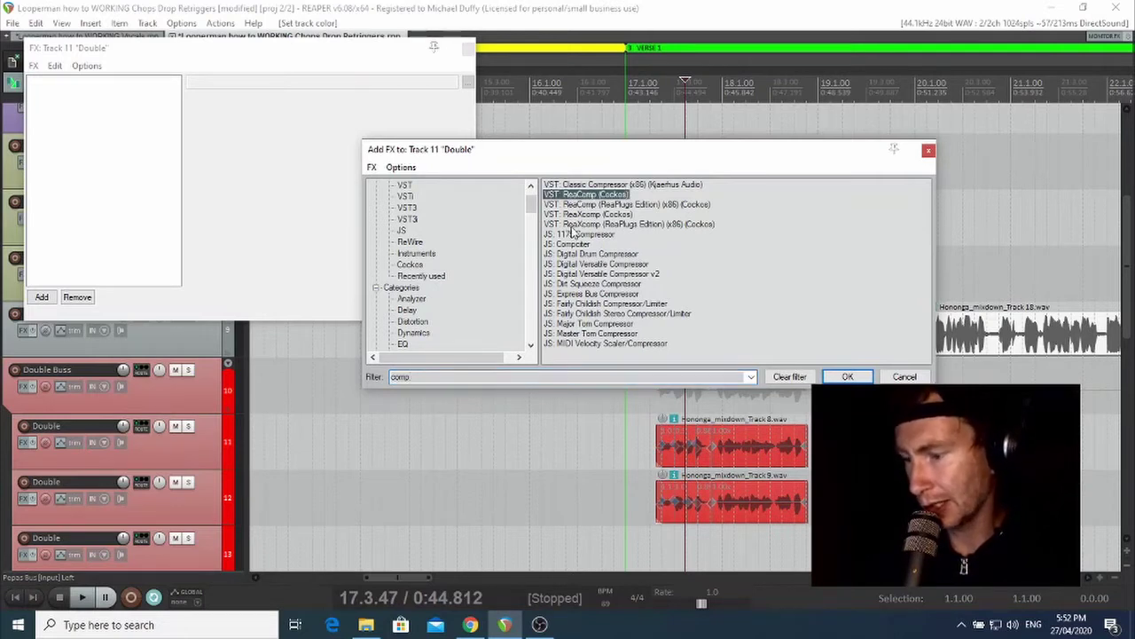
{"action": "left_click", "coordinate": [848, 377]}
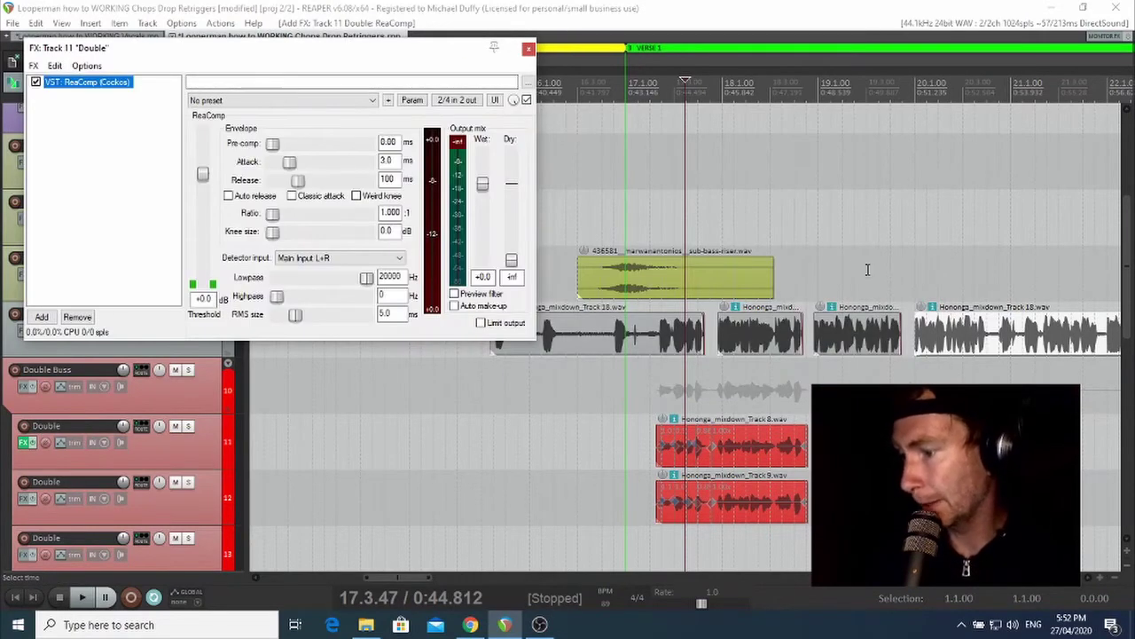
Set the ReaComp ratio on the first Double track to 3.22:1 and move the effect window clear of the clips.
{"action": "left_click_drag", "start_coordinate": [444, 49], "coordinate": [802, 77]}
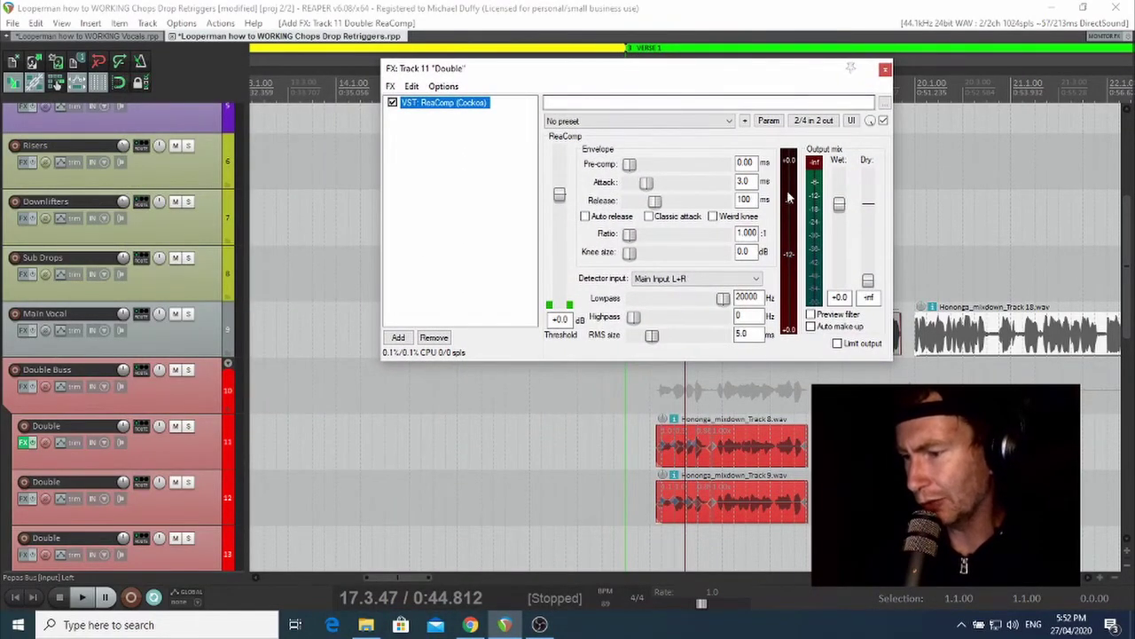
{"action": "left_click_drag", "start_coordinate": [709, 77], "coordinate": [480, 52]}
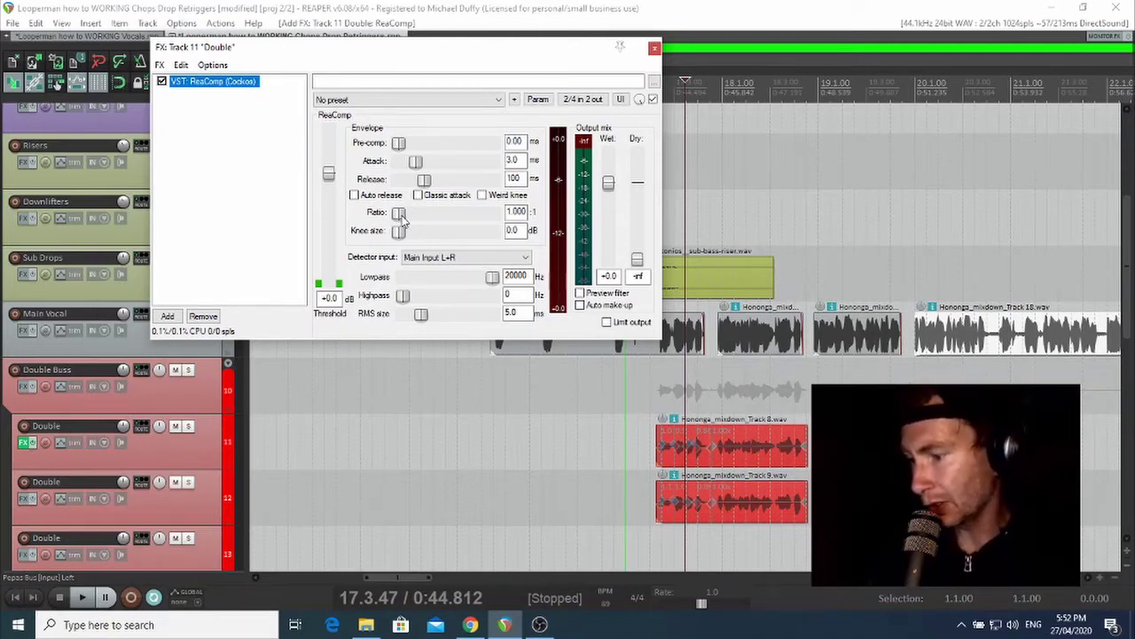
{"action": "left_click_drag", "start_coordinate": [402, 222], "coordinate": [436, 221]}
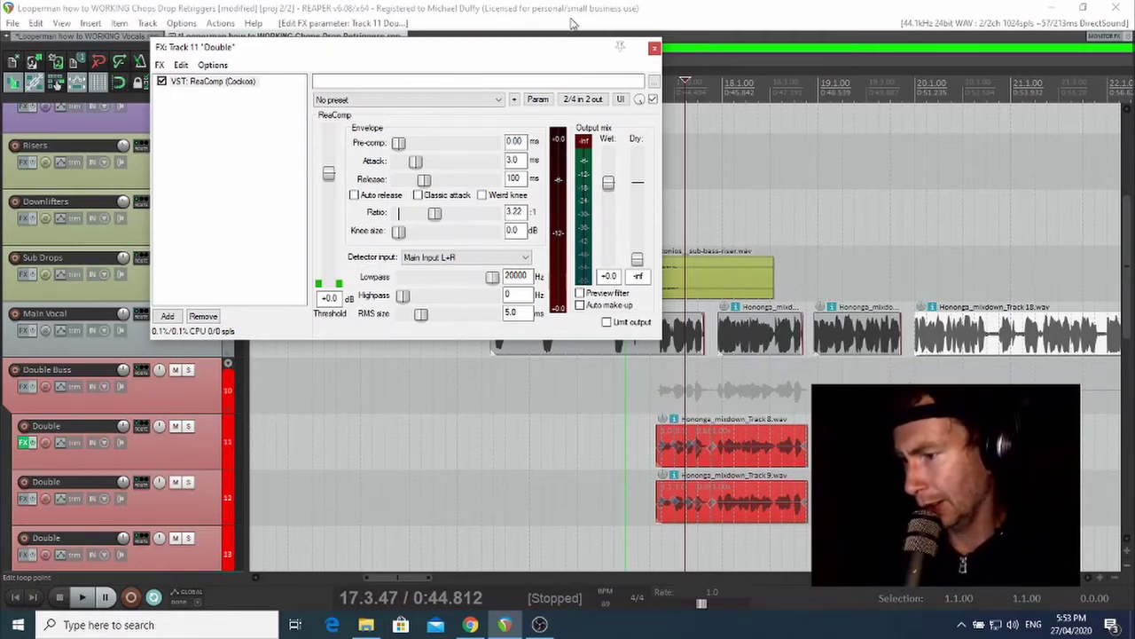
{"action": "left_click_drag", "start_coordinate": [573, 53], "coordinate": [437, 25]}
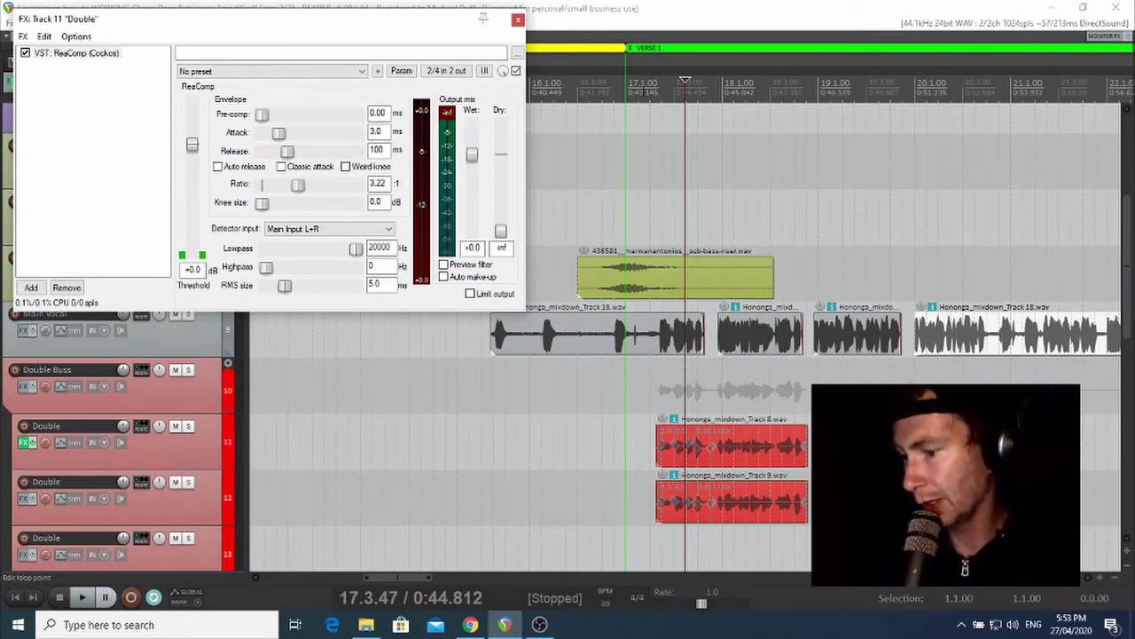
Play from just after the start of Verse 1 and lower the ReaComp threshold to -19.5 dB by ear.
{"action": "left_click", "coordinate": [643, 84]}
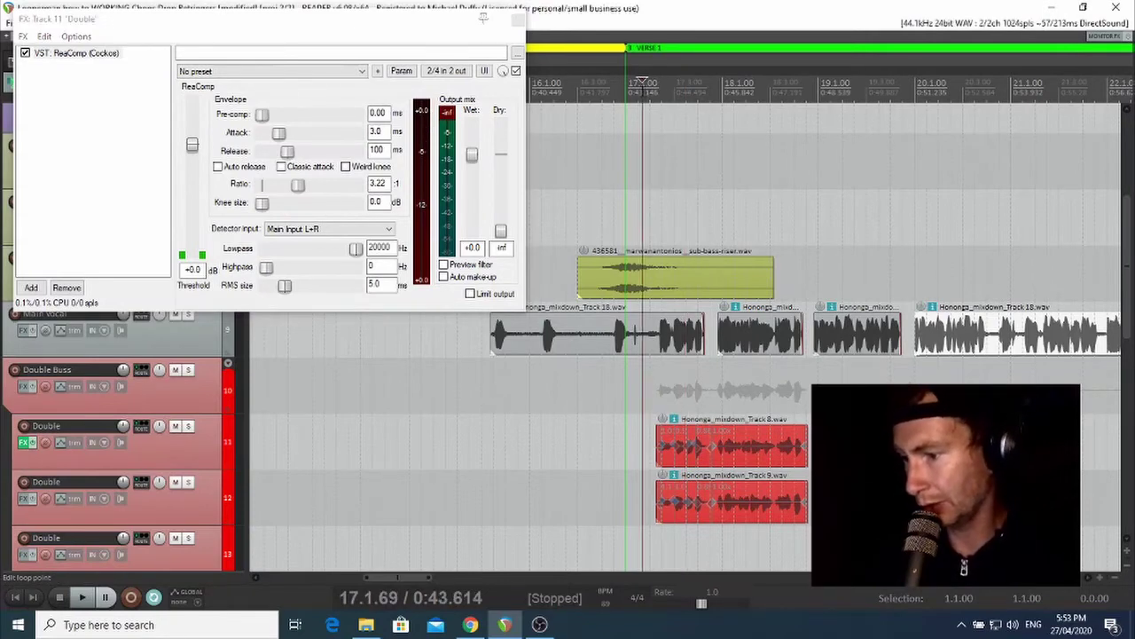
{"action": "key", "text": "space"}
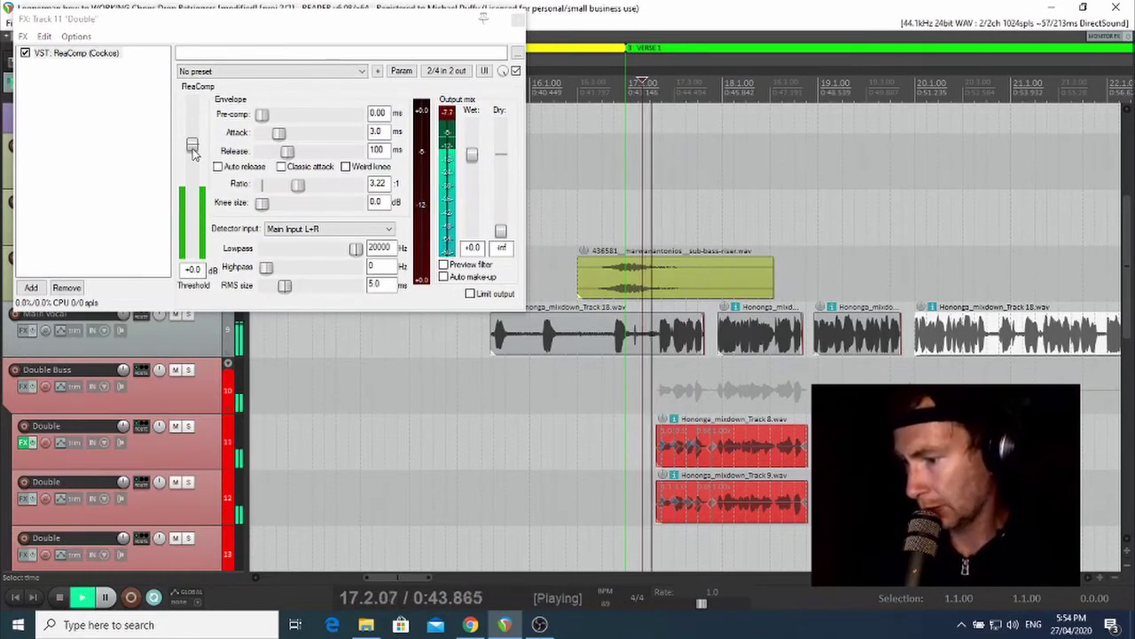
{"action": "left_click_drag", "start_coordinate": [192, 146], "coordinate": [196, 206]}
{"action": "key", "text": "space"}
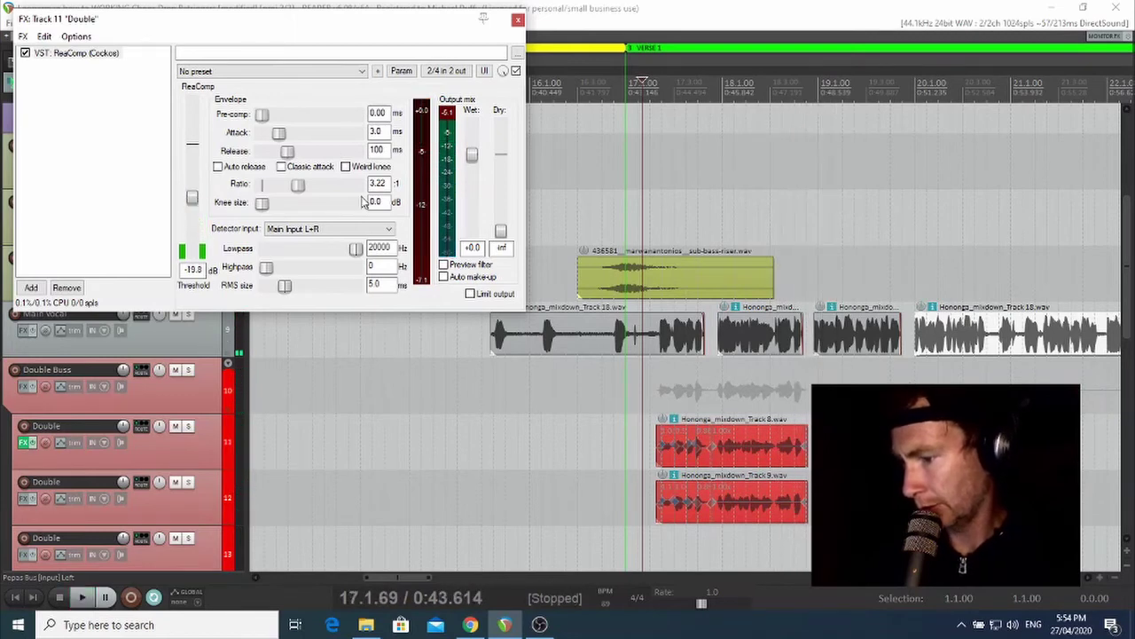
{"action": "key", "text": "space"}
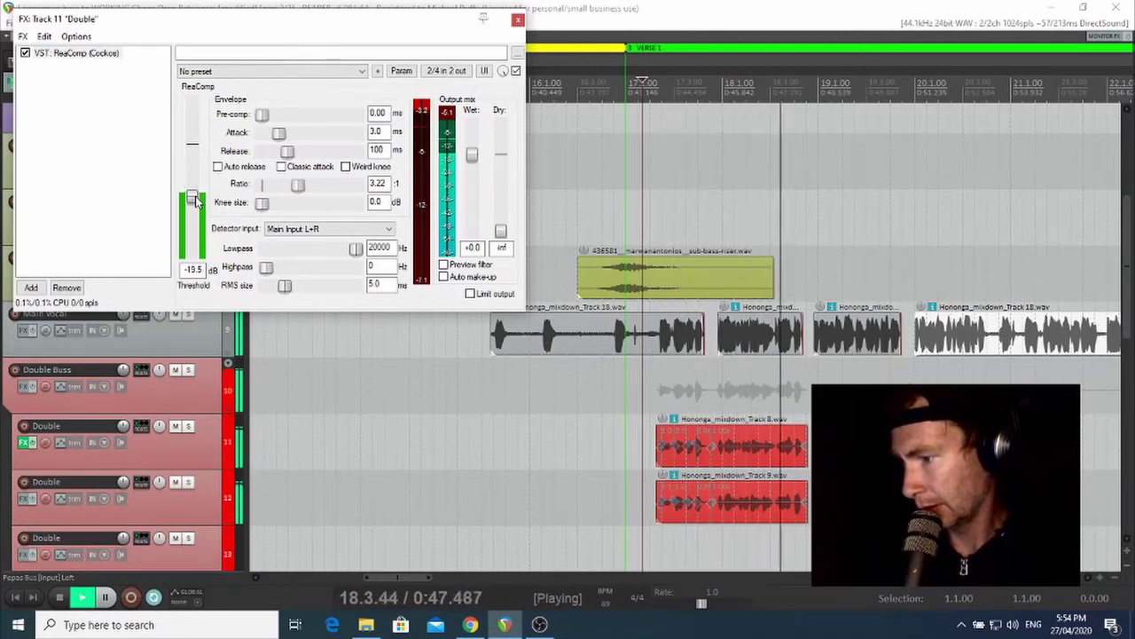
{"action": "key", "text": "space"}
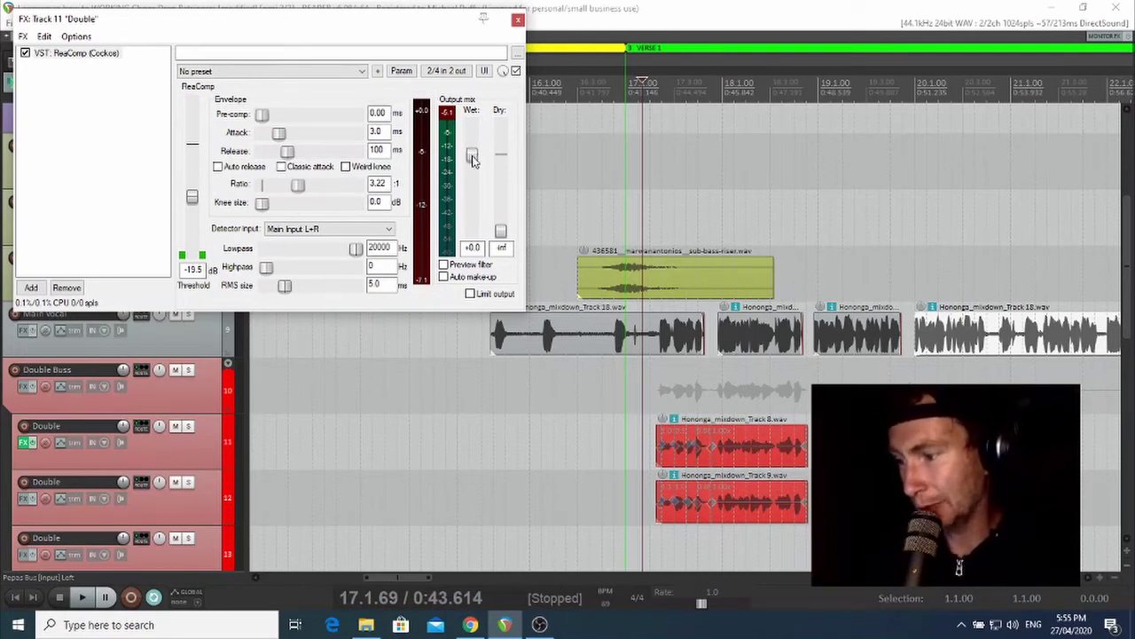
Raise the first Double track's ReaComp wet output to +5.3 dB, audition the result and close the effects window.
{"action": "left_click_drag", "start_coordinate": [473, 158], "coordinate": [476, 149]}
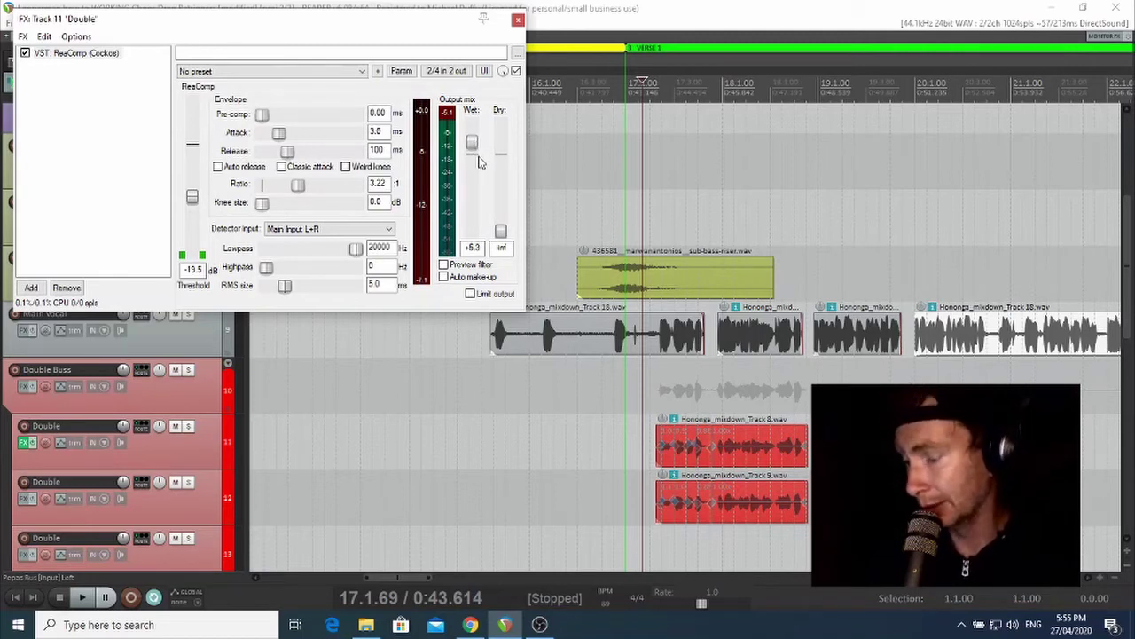
{"action": "key", "text": "space"}
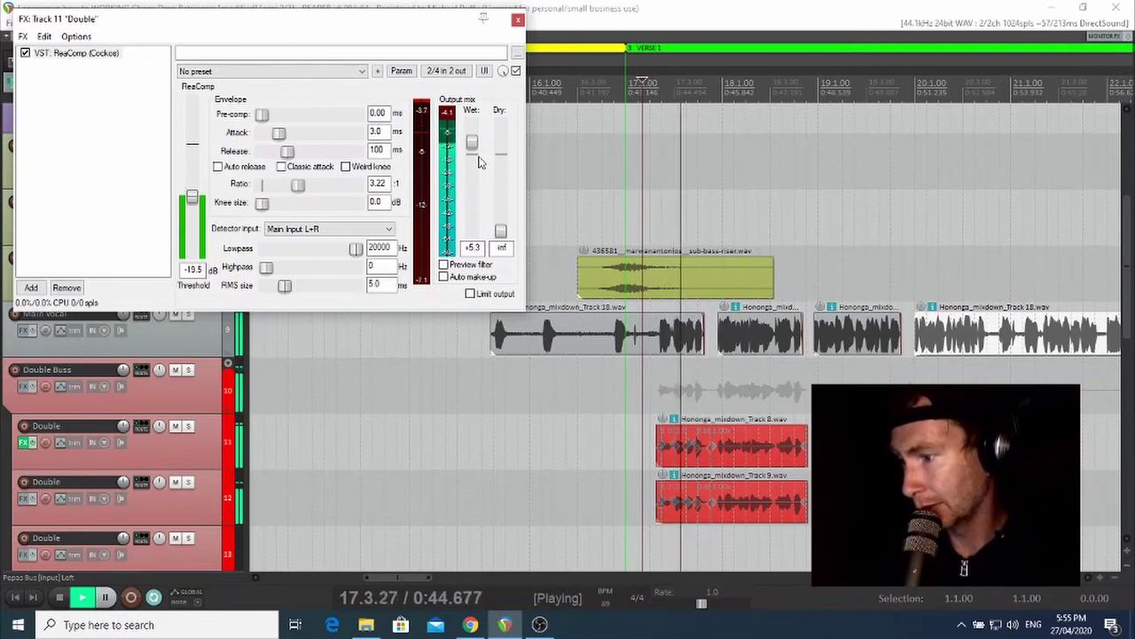
{"action": "key", "text": "space"}
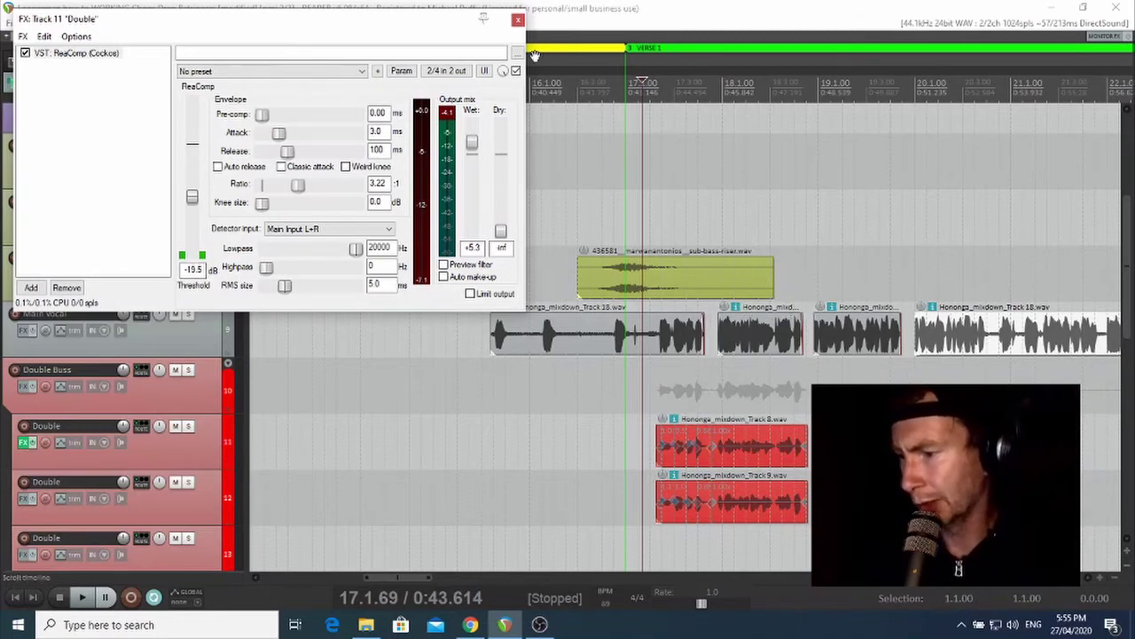
{"action": "left_click", "coordinate": [518, 19]}
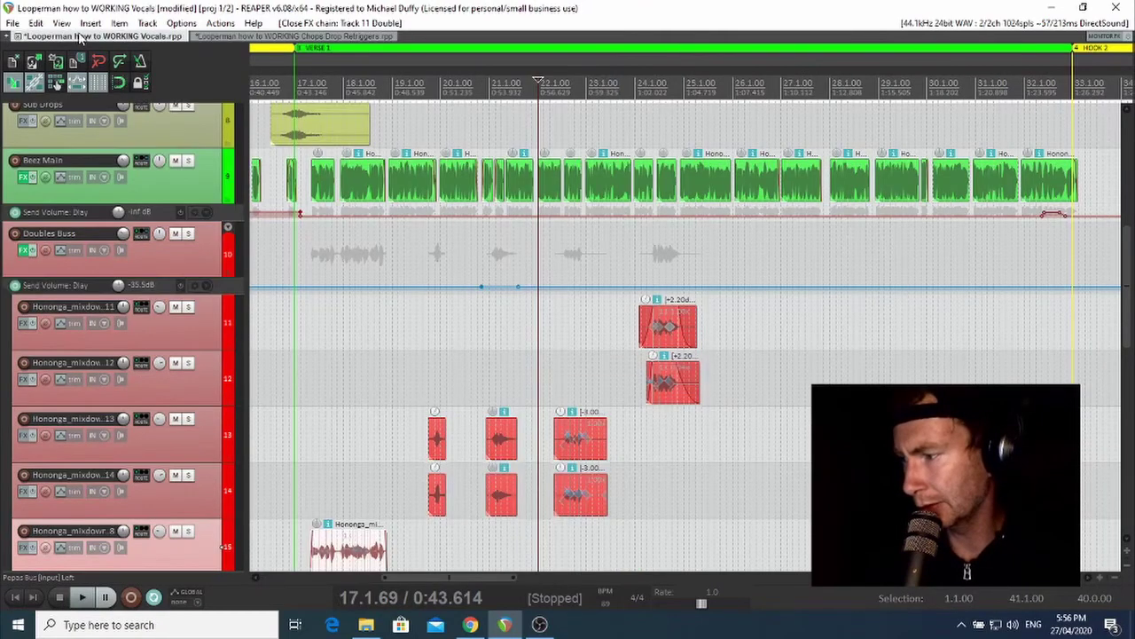
Check the effects on the Doubles Buss in the "Looperman how to WORKING Vocals" project and return to the Chops Drop Retriggers project.
{"action": "left_click", "coordinate": [83, 37]}
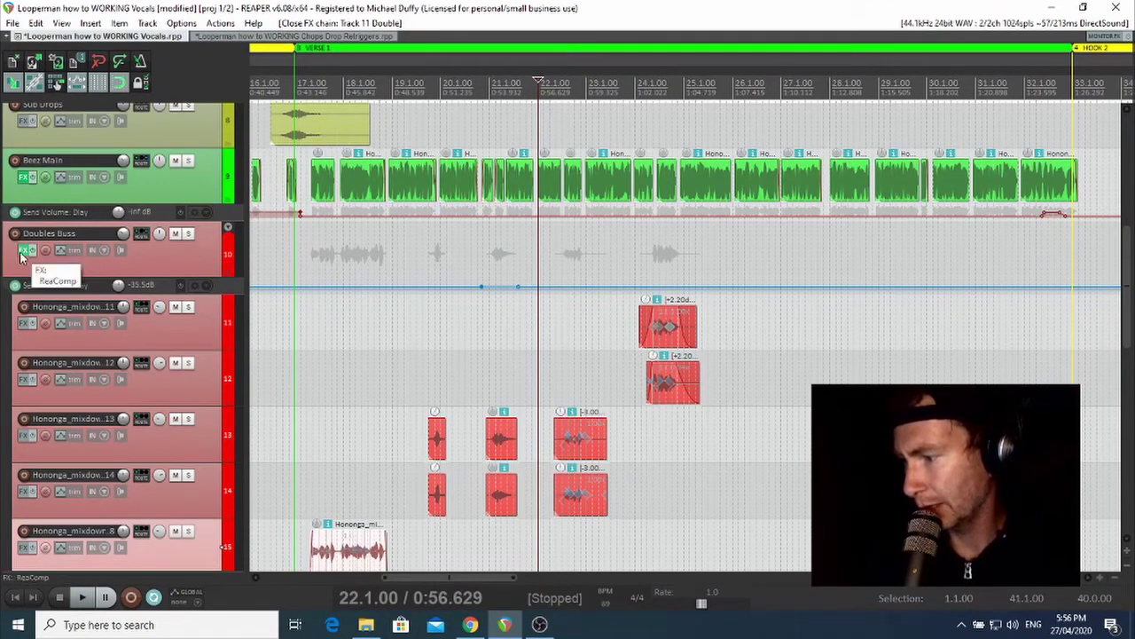
{"action": "left_click", "coordinate": [257, 37]}
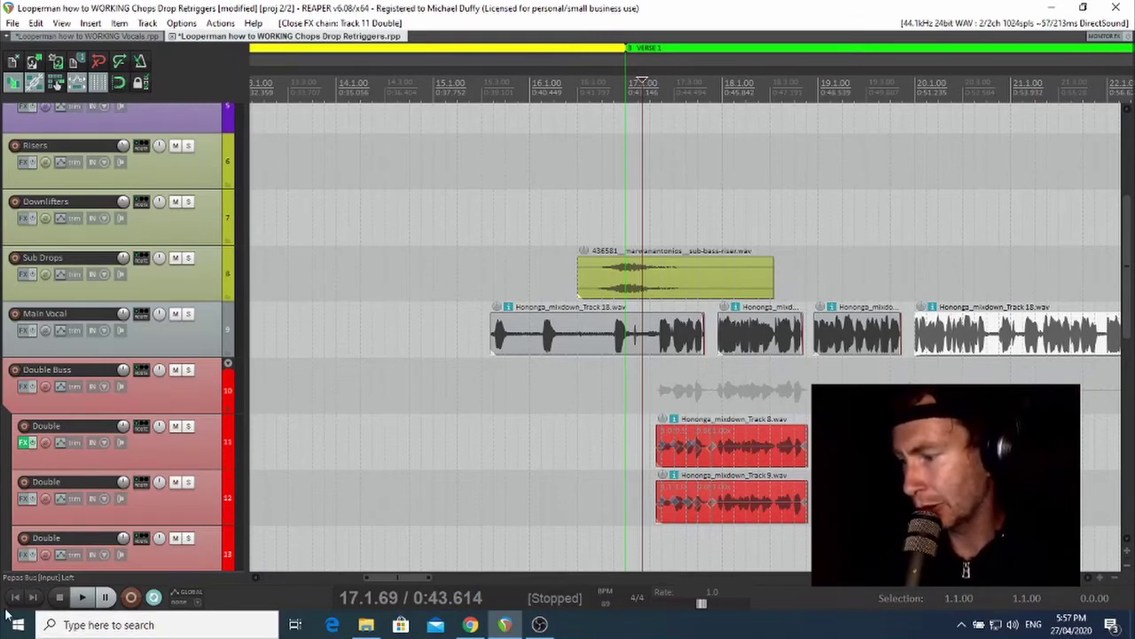
Solo the first Double track under the Double Buss.
{"action": "left_click", "coordinate": [188, 426]}
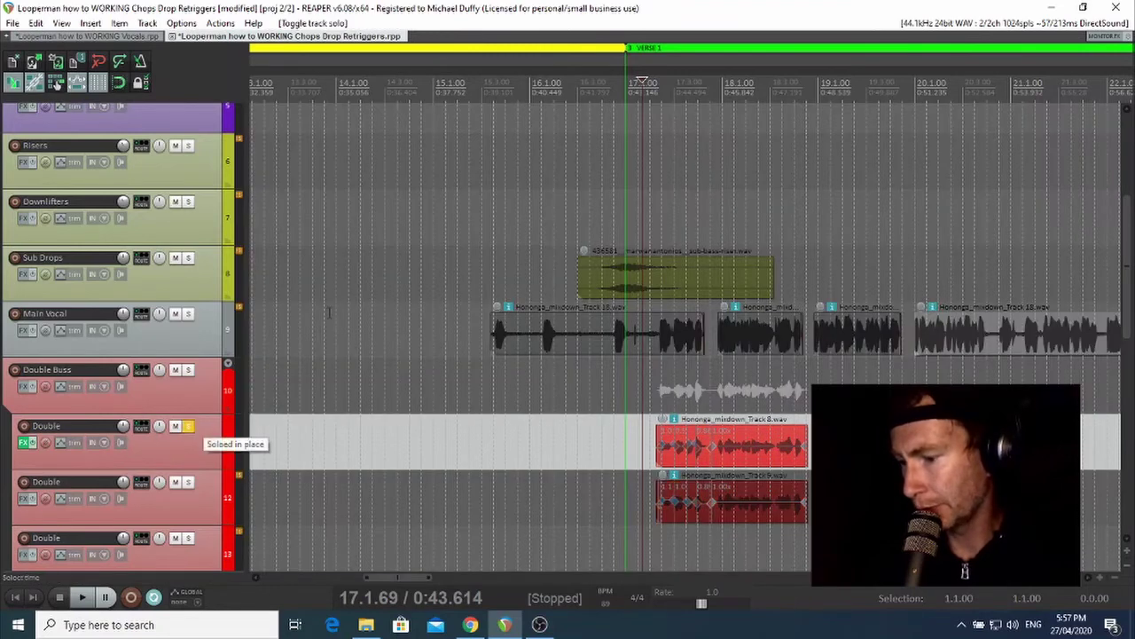
{"action": "scroll", "coordinate": [142, 382], "scroll_direction": "up", "scroll_amount": 1}
{"action": "scroll", "coordinate": [138, 441], "scroll_direction": "down", "scroll_amount": 3}
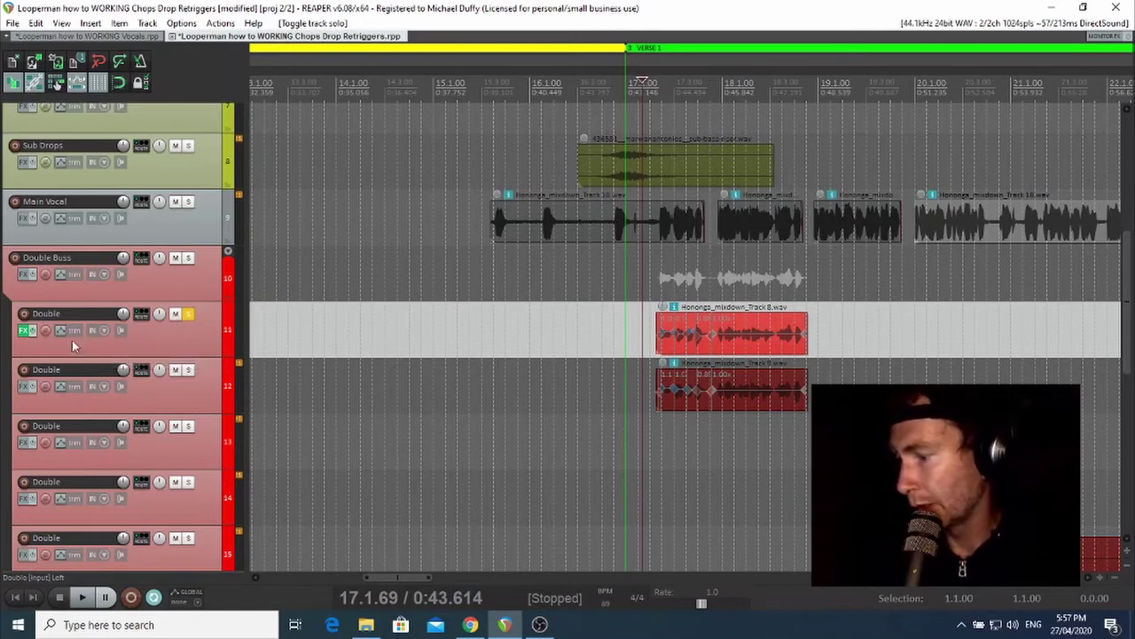
Add the VST ReaEQ (Cockos) equalizer after ReaComp on the first Double track, filtering the effects list by "eq".
{"action": "left_click", "coordinate": [27, 331]}
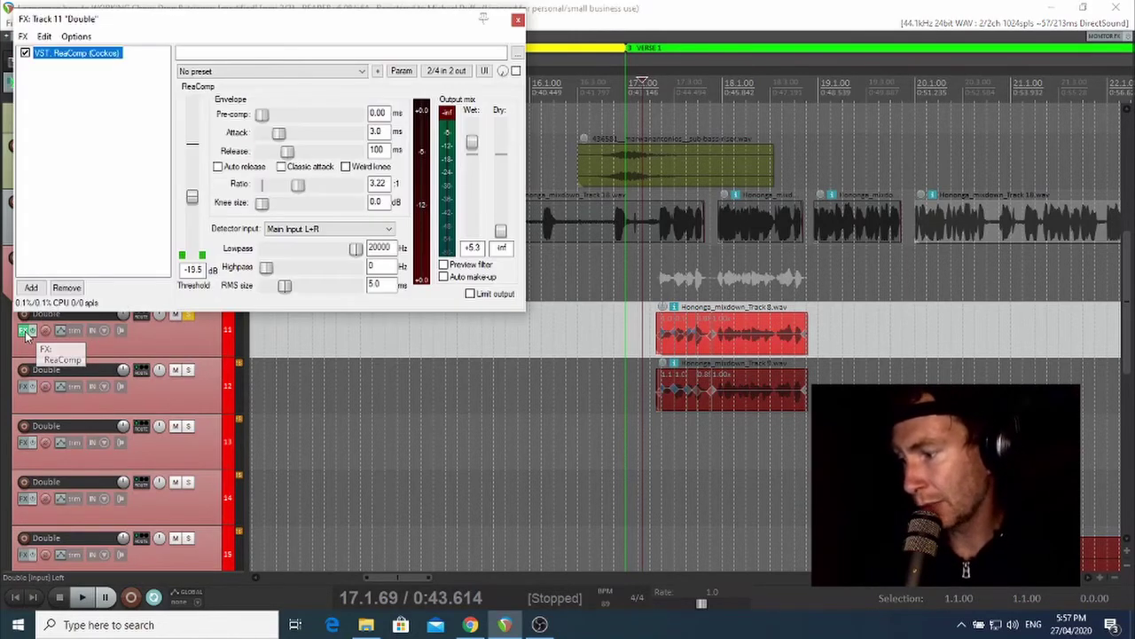
{"action": "right_click", "coordinate": [57, 85]}
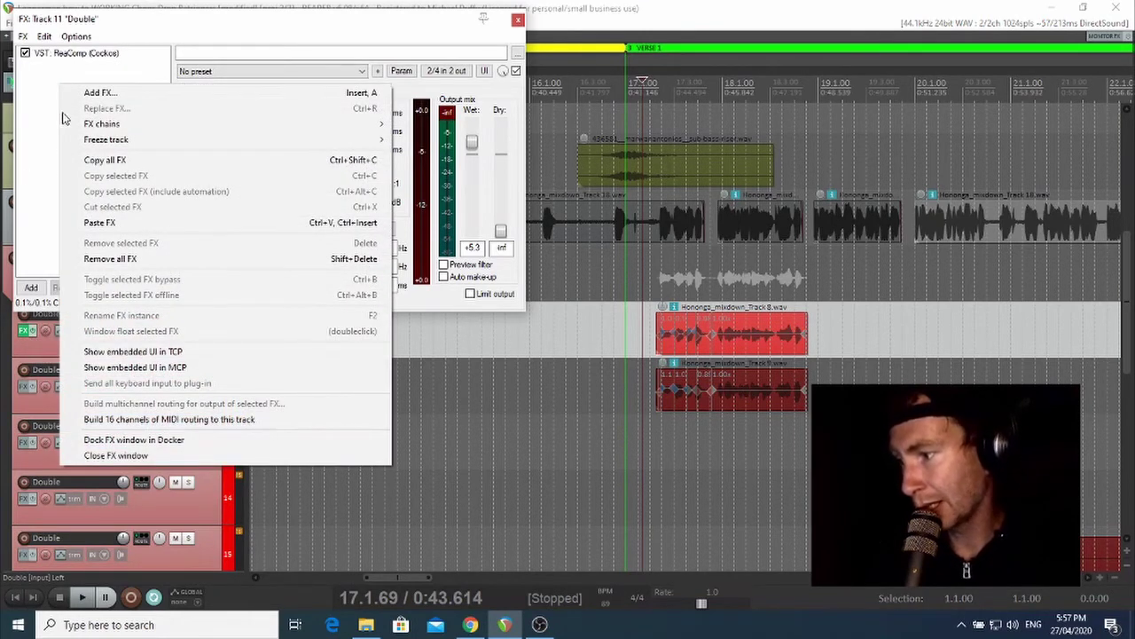
{"action": "left_click", "coordinate": [98, 92]}
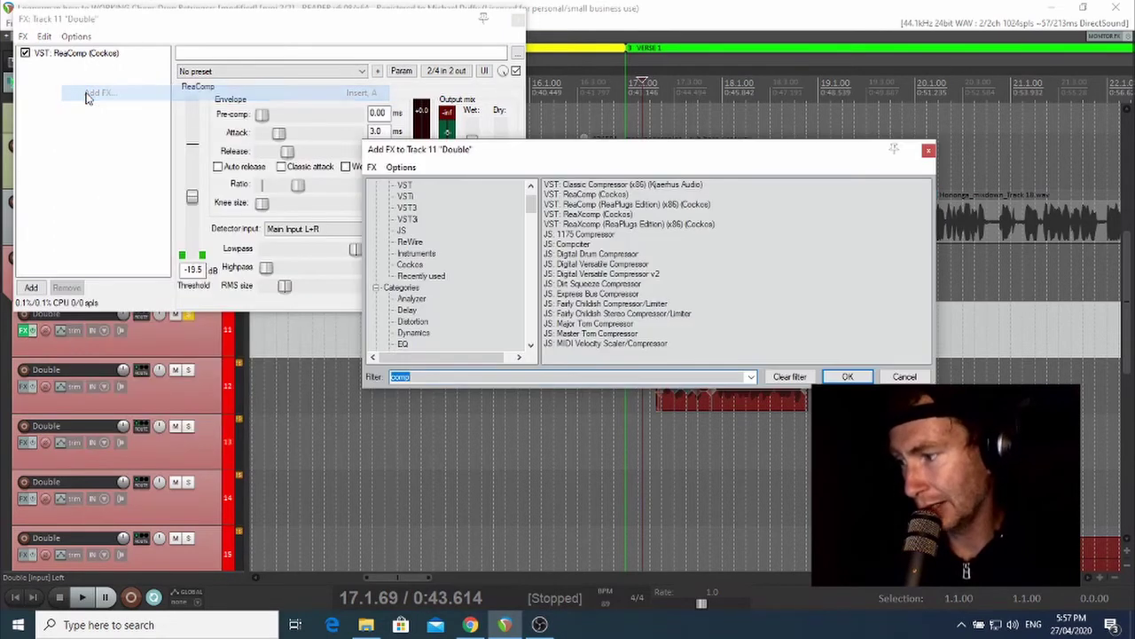
{"action": "left_click", "coordinate": [436, 376]}
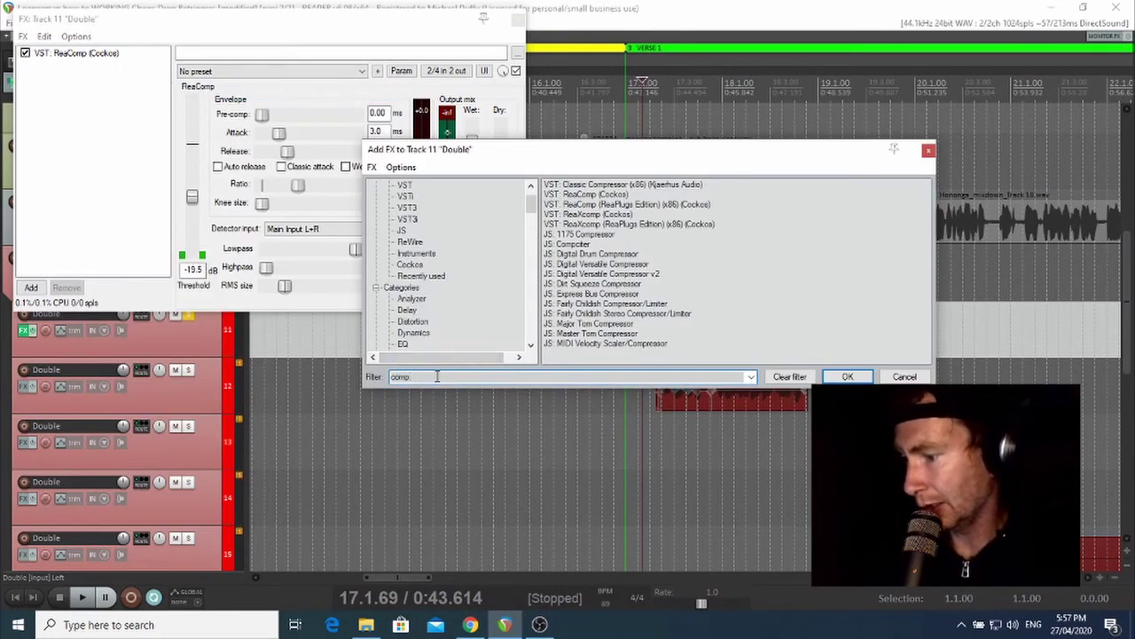
{"action": "double_click", "coordinate": [434, 376]}
{"action": "type", "text": "eq"}
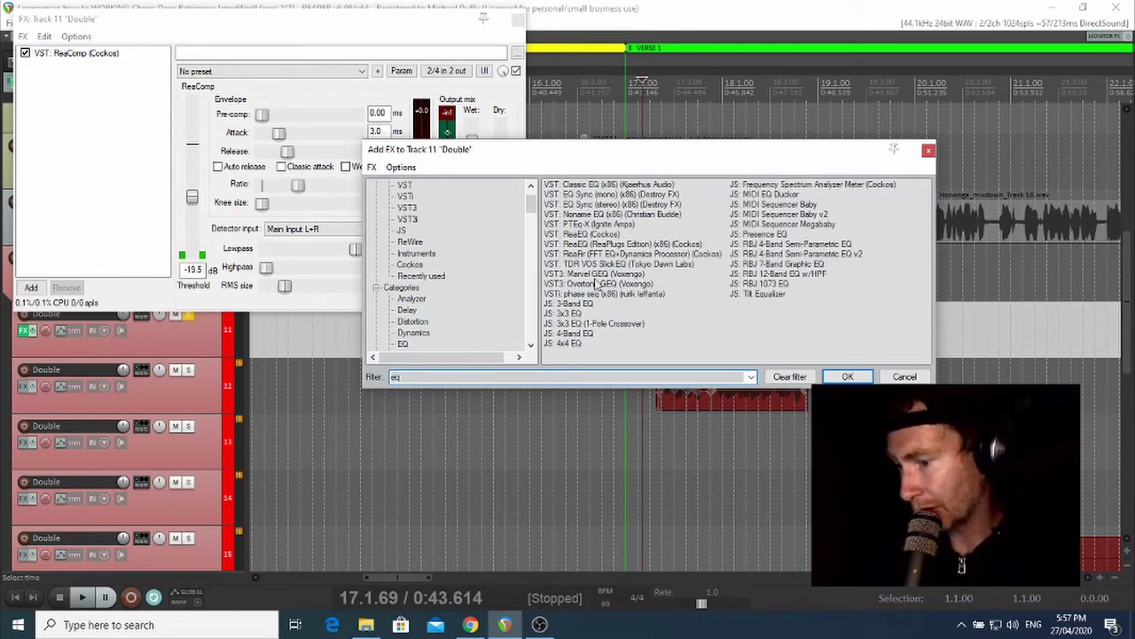
{"action": "left_click", "coordinate": [572, 234]}
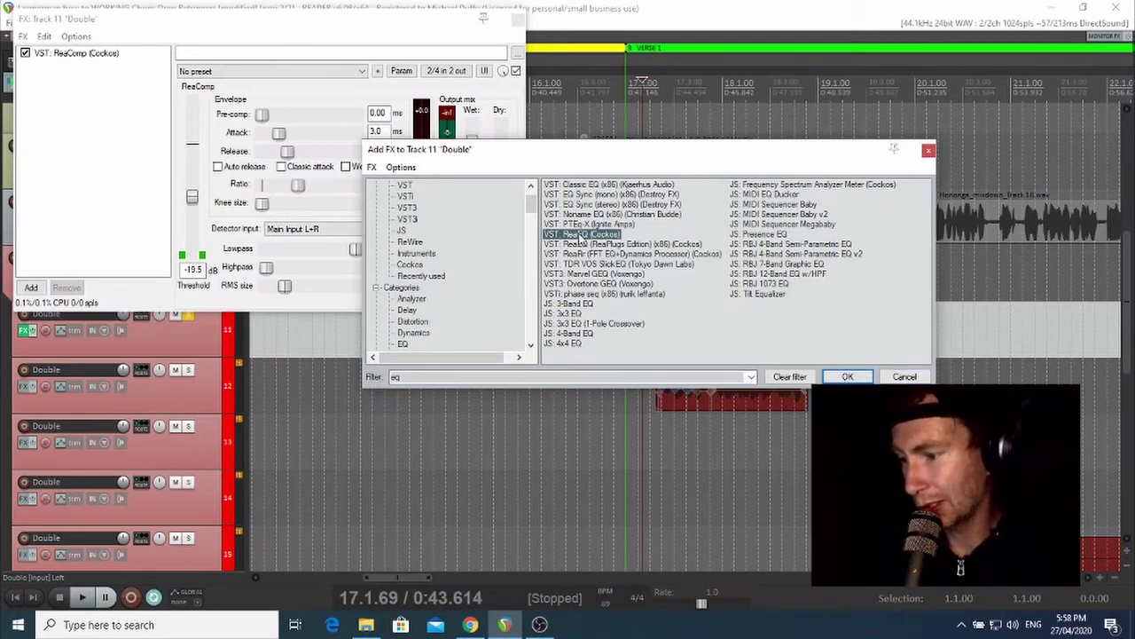
{"action": "left_click", "coordinate": [849, 377]}
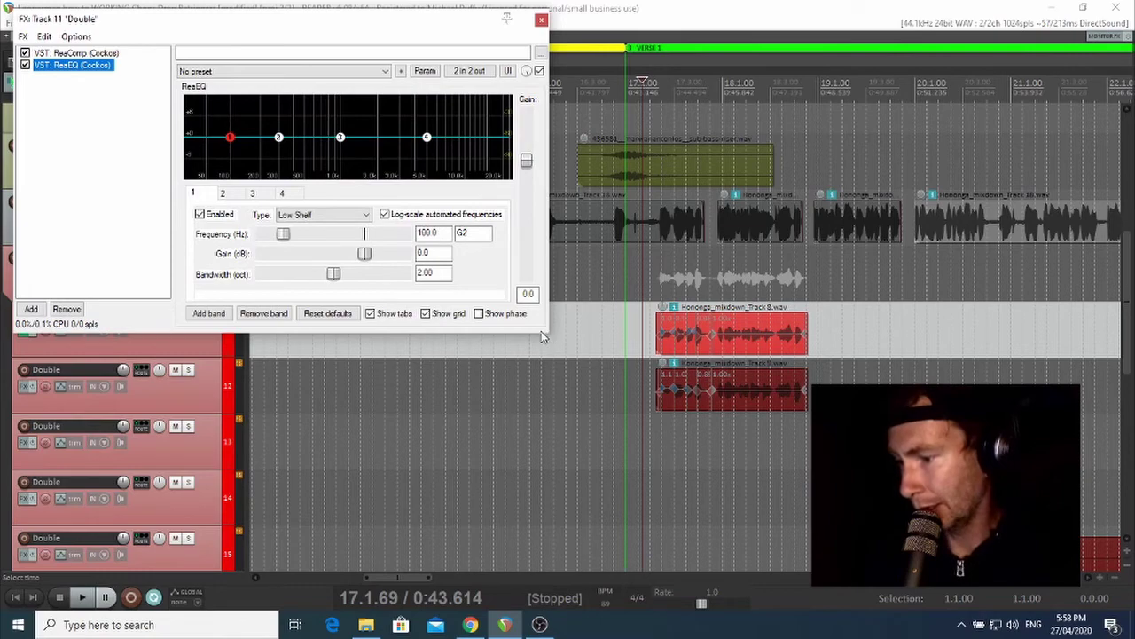
Enlarge and reposition the ReaEQ window for a bigger frequency graph, and place the edit cursor just before the first Double clip.
{"action": "left_click_drag", "start_coordinate": [546, 330], "coordinate": [1005, 504]}
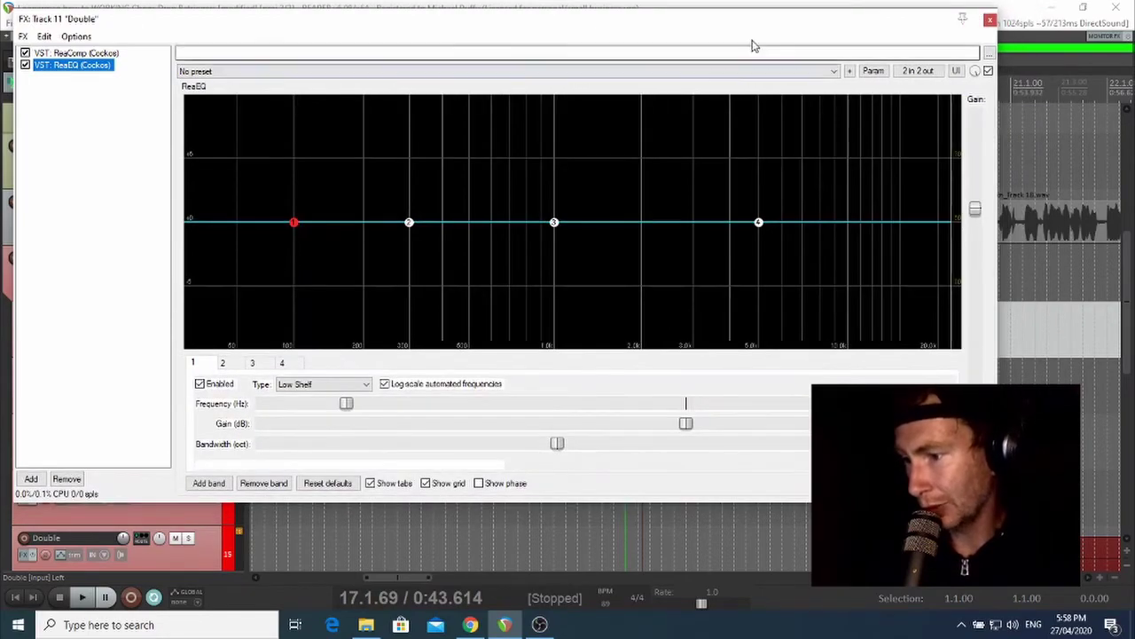
{"action": "mouse_move", "coordinate": [750, 24]}
{"action": "left_mouse_down"}
{"action": "mouse_move", "coordinate": [789, 98]}
{"action": "mouse_move", "coordinate": [1047, 91]}
{"action": "mouse_move", "coordinate": [740, 50]}
{"action": "mouse_move", "coordinate": [293, 55]}
{"action": "mouse_move", "coordinate": [685, 75]}
{"action": "left_mouse_up"}
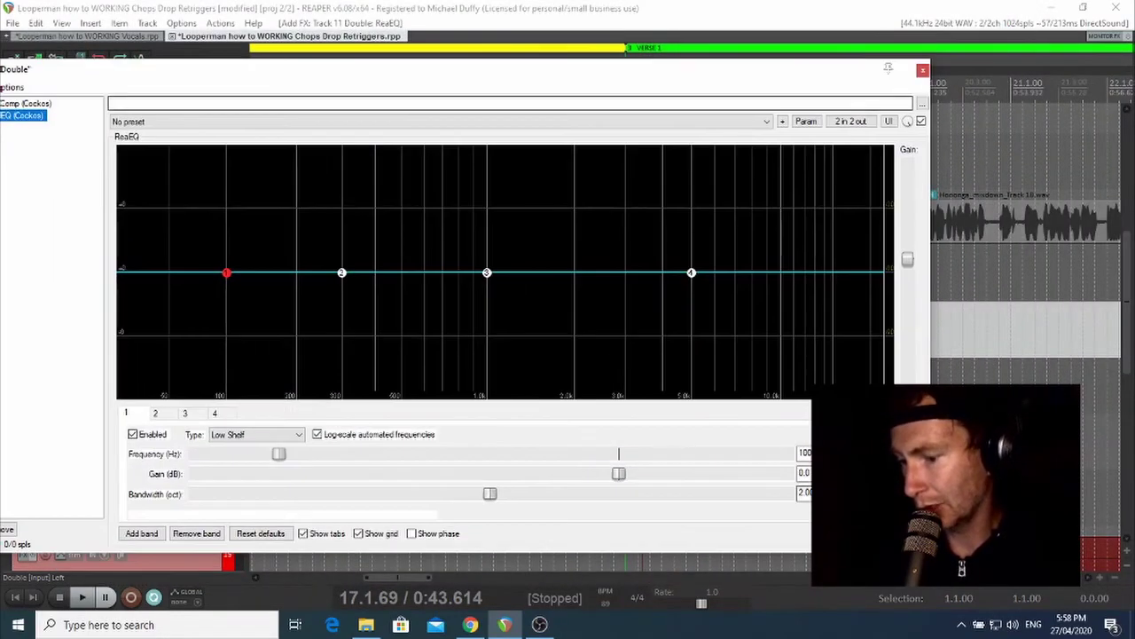
{"action": "left_click_drag", "start_coordinate": [929, 550], "coordinate": [827, 478]}
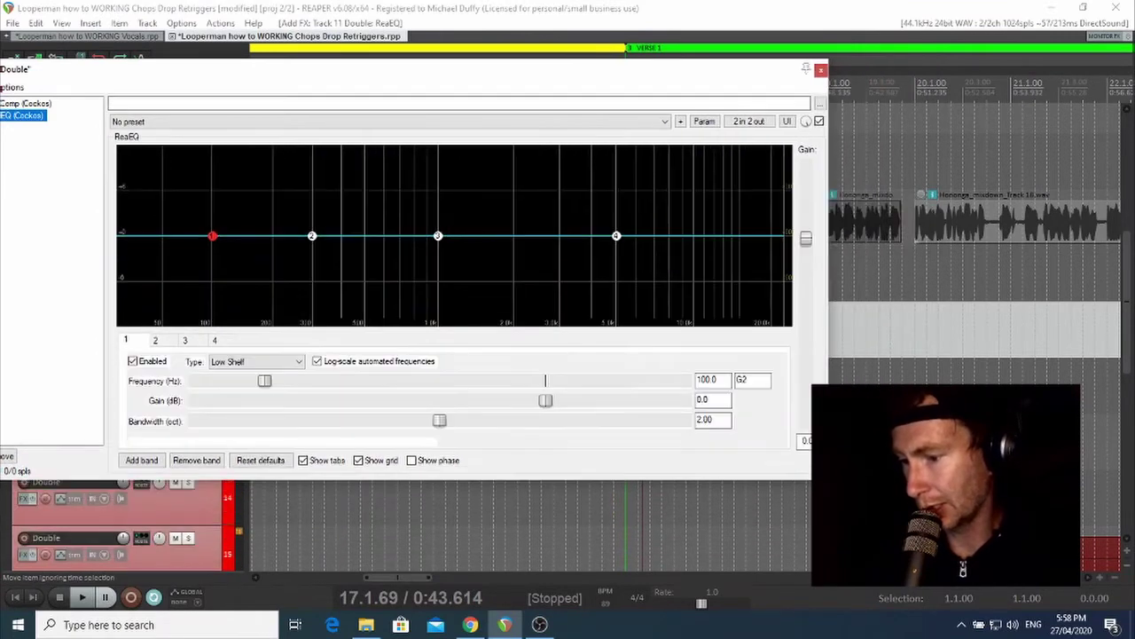
{"action": "left_click_drag", "start_coordinate": [638, 71], "coordinate": [859, 434]}
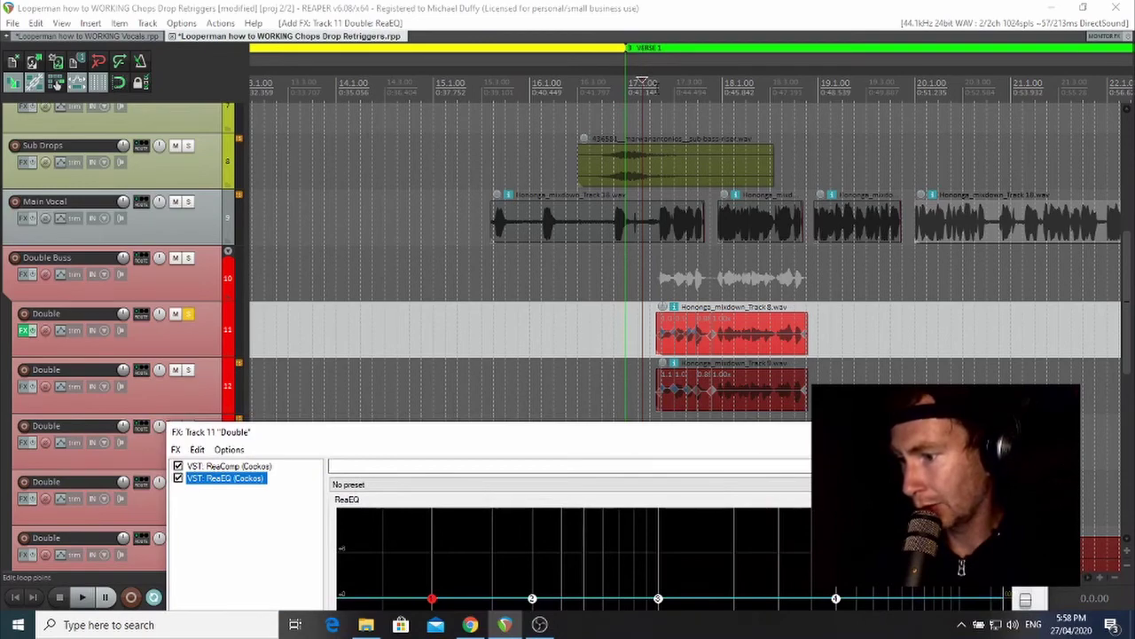
{"action": "left_click", "coordinate": [724, 376]}
{"action": "left_click_drag", "start_coordinate": [735, 438], "coordinate": [710, 88]}
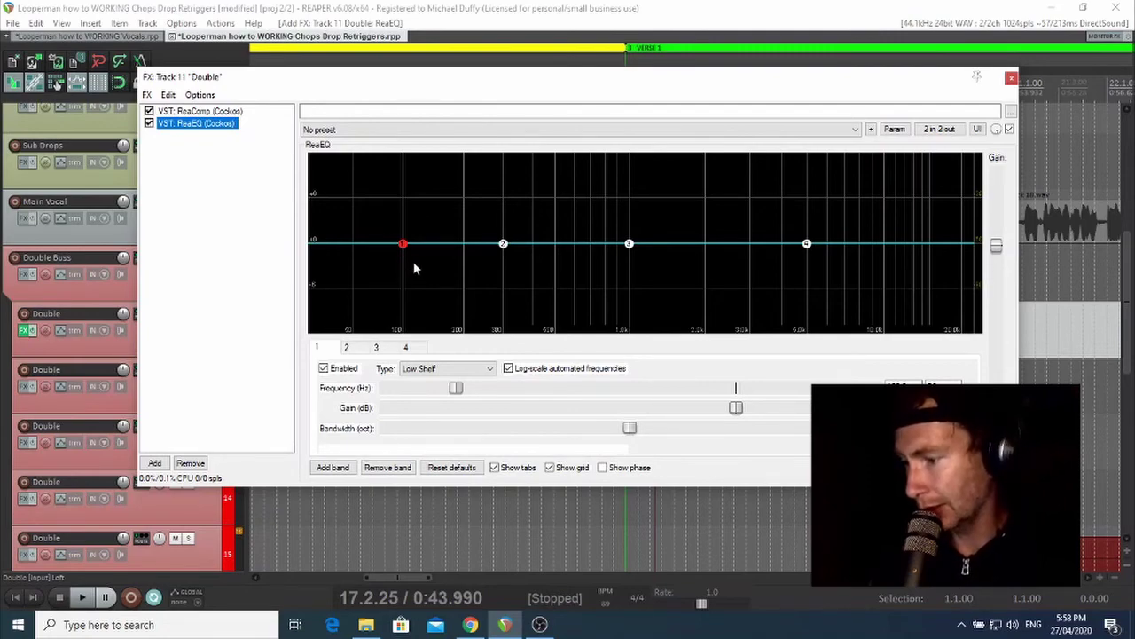
{"action": "left_click_drag", "start_coordinate": [447, 83], "coordinate": [494, 90]}
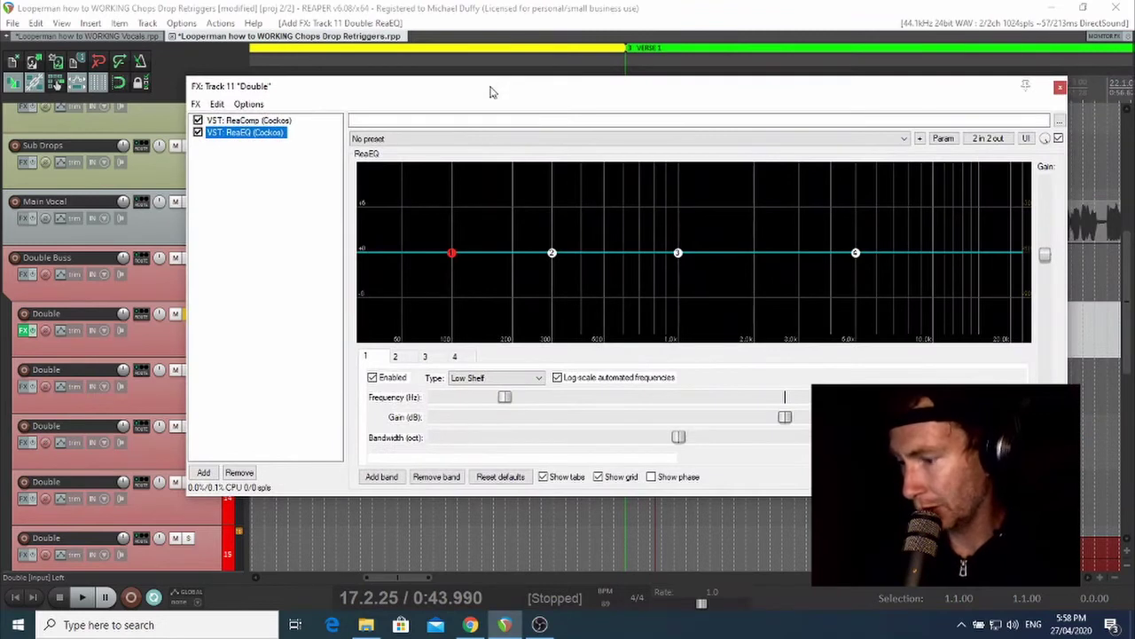
Play the soloed Double clip twice and examine its frequency spectrum in ReaEQ.
{"action": "key", "text": "space"}
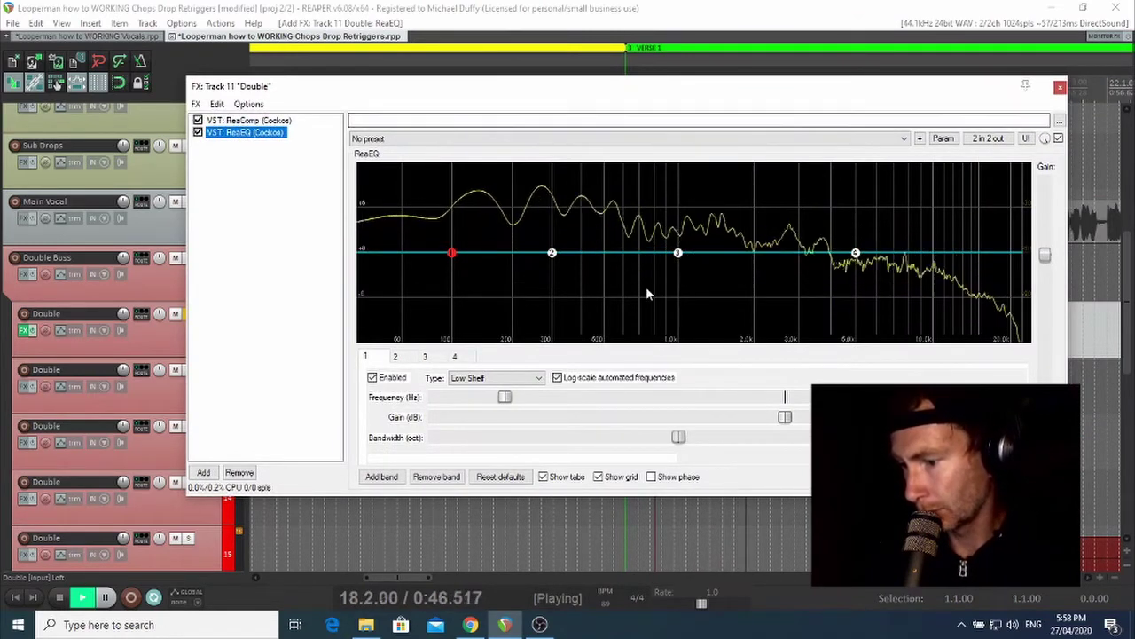
{"action": "key", "text": "space"}
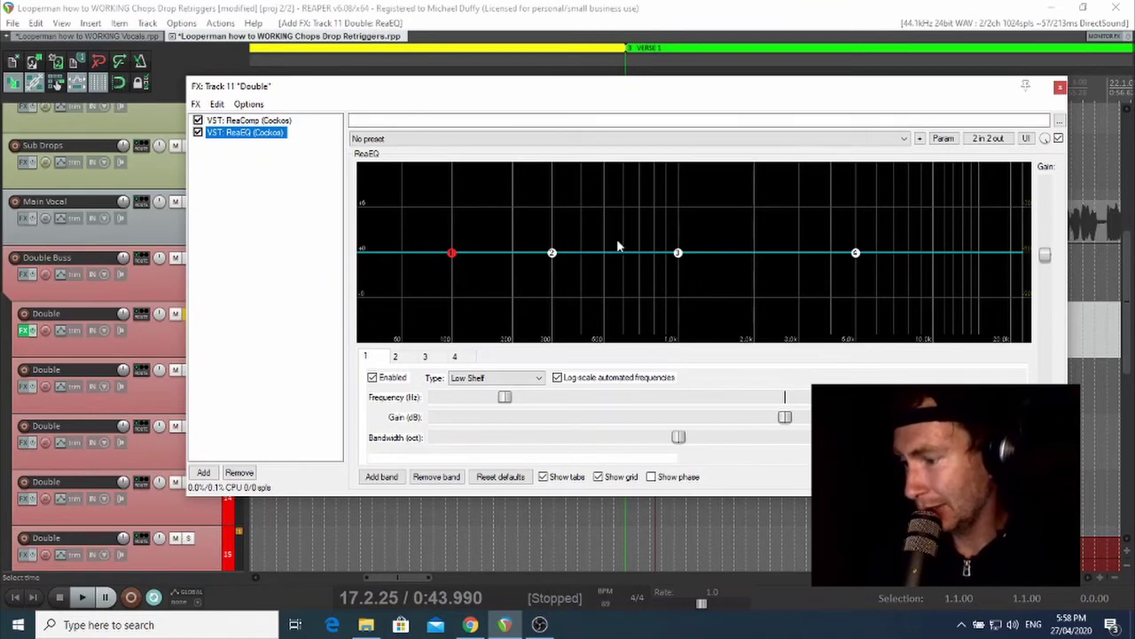
{"action": "key", "text": "space"}
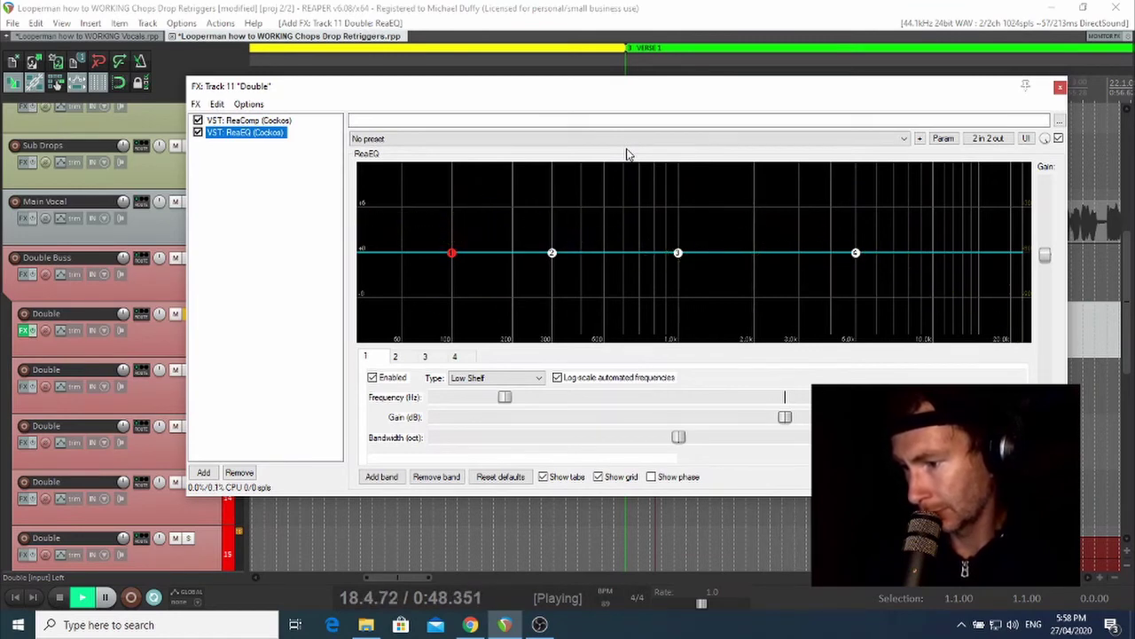
{"action": "key", "text": "space"}
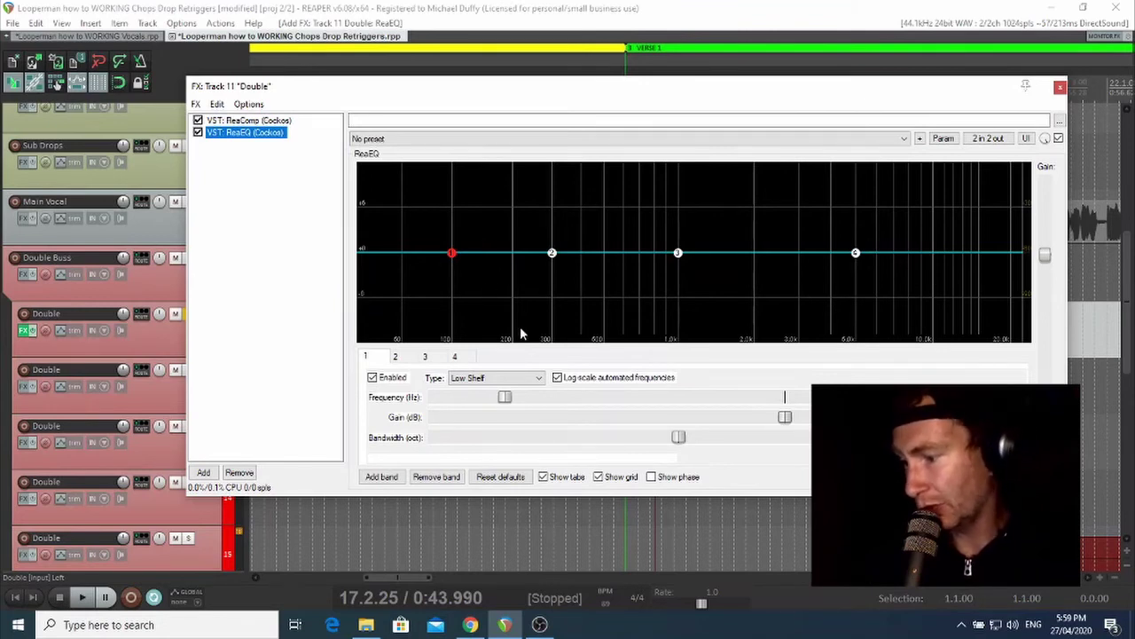
Change ReaEQ band 1 to a High Pass filter, narrow its bandwidth and raise its frequency to between 100 and 200 Hz.
{"action": "mouse_move", "coordinate": [452, 257]}
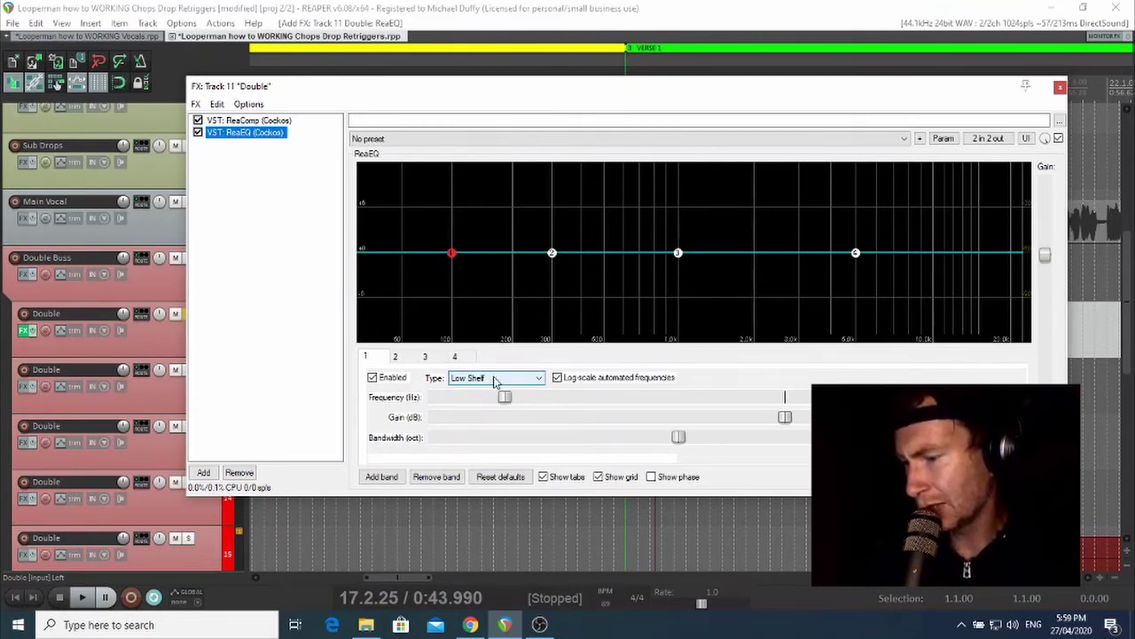
{"action": "left_click", "coordinate": [496, 380]}
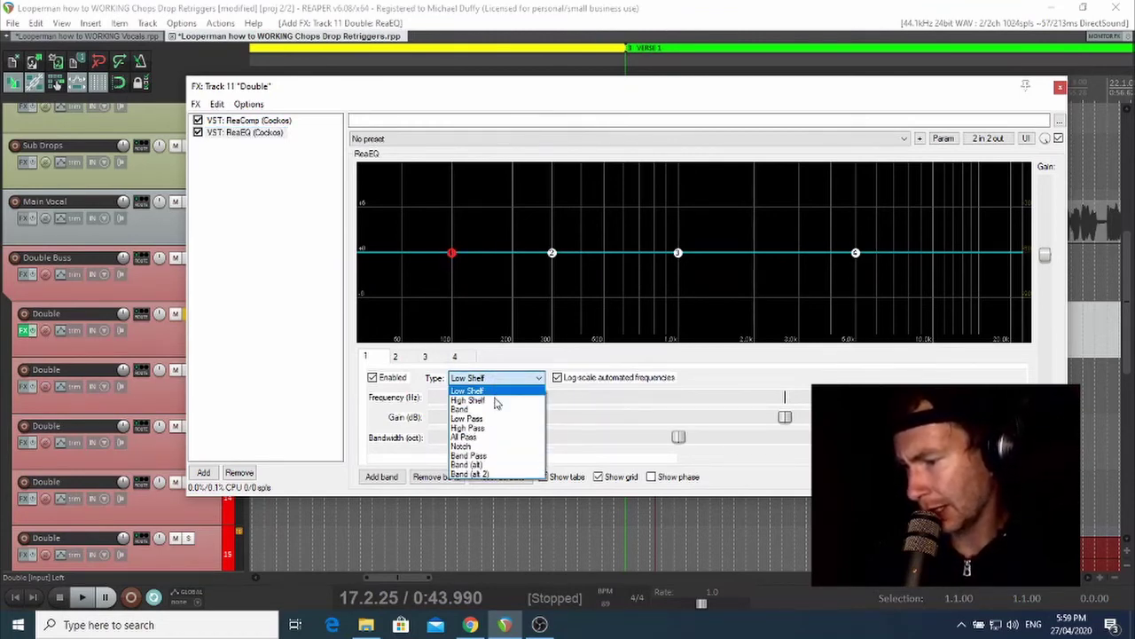
{"action": "left_click", "coordinate": [494, 429]}
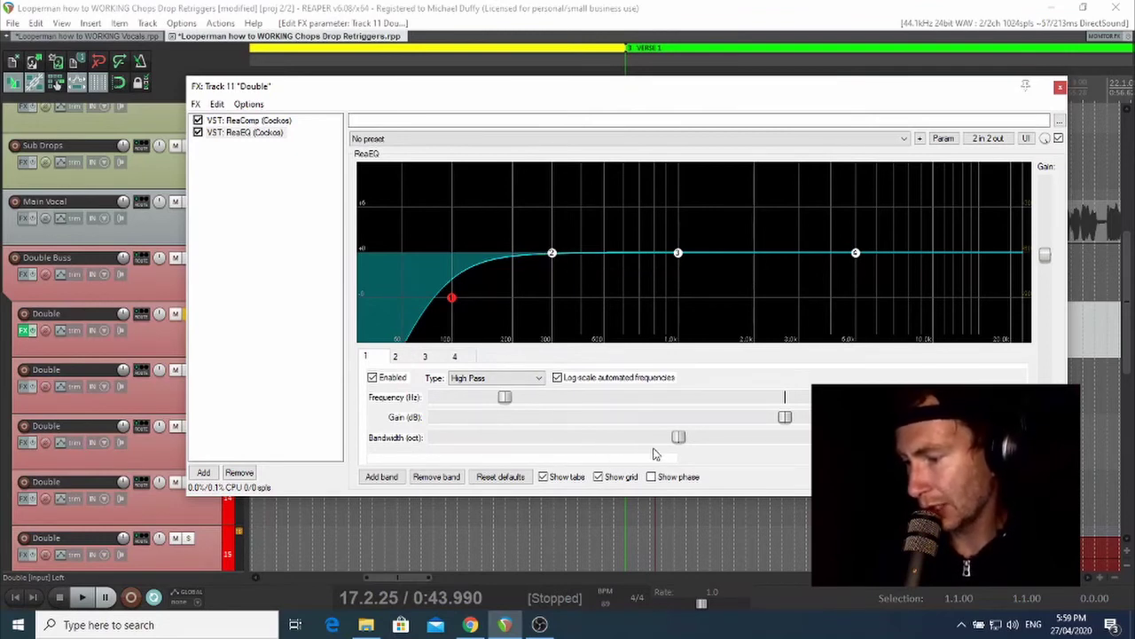
{"action": "left_click_drag", "start_coordinate": [678, 438], "coordinate": [634, 441]}
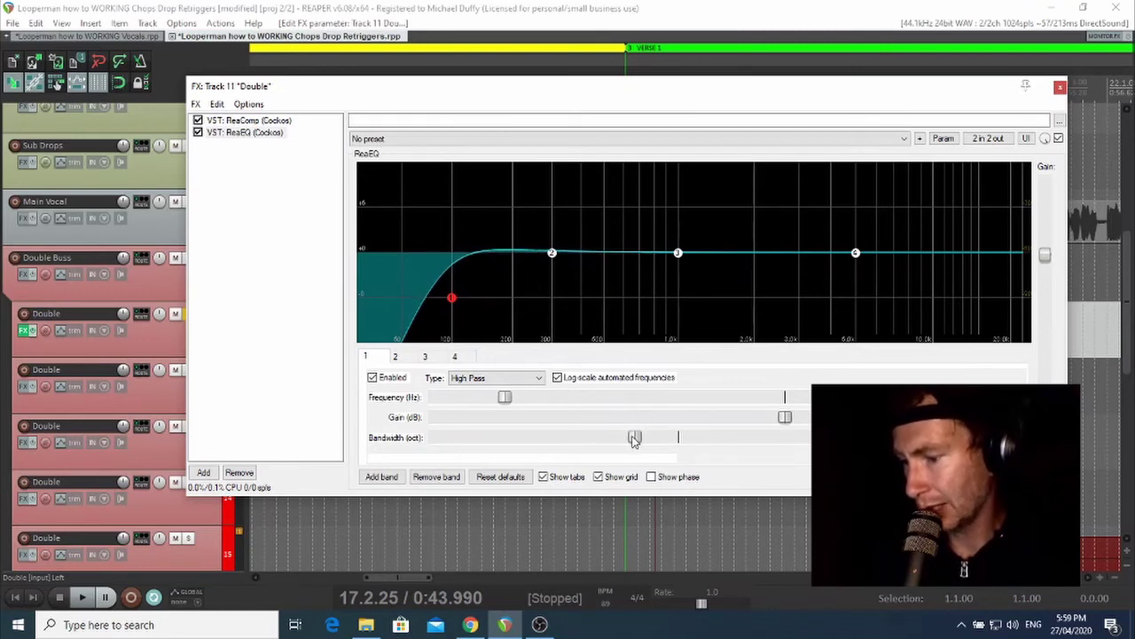
{"action": "left_click_drag", "start_coordinate": [504, 398], "coordinate": [539, 402]}
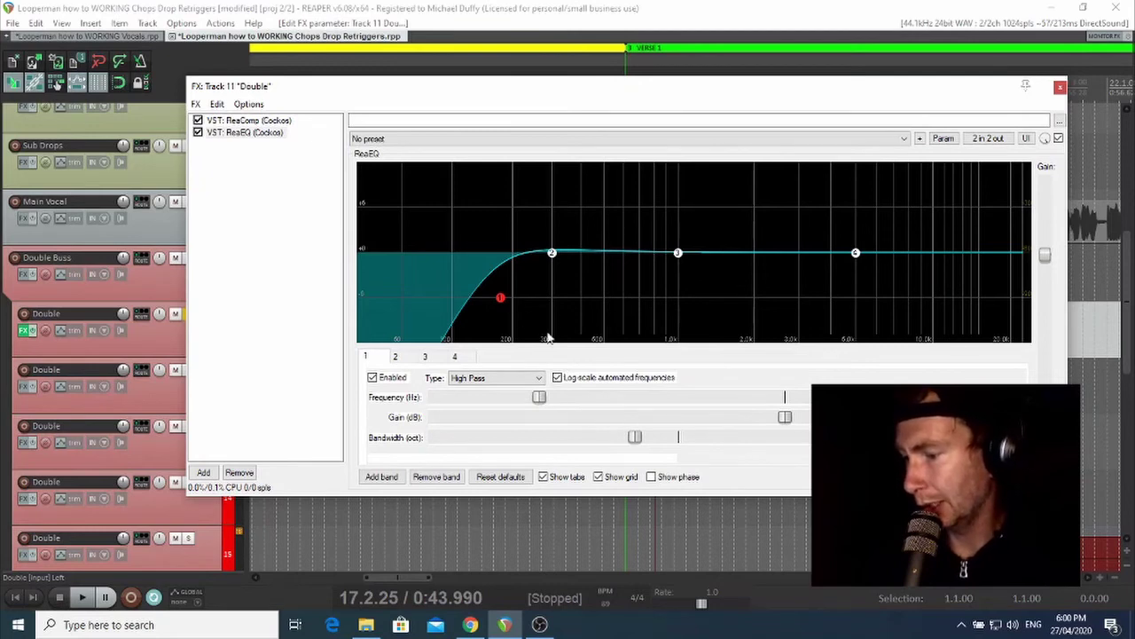
Make ReaEQ band 2 a Low Shelf with a narrower bandwidth, cutting about 5 dB at slightly above 500 Hz.
{"action": "left_click", "coordinate": [396, 356]}
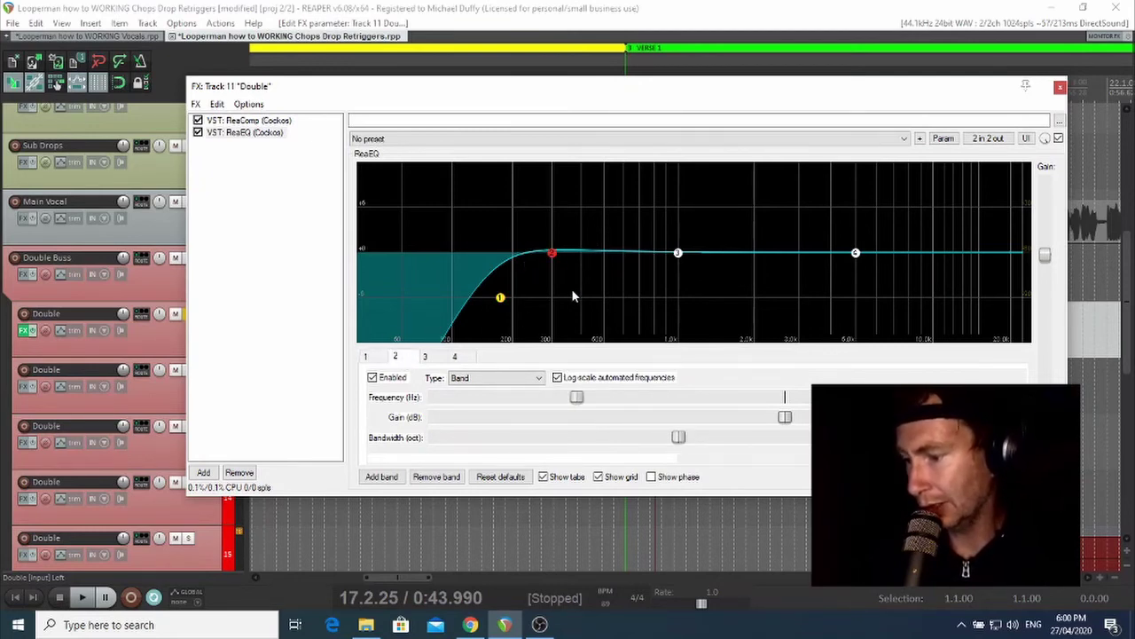
{"action": "left_click", "coordinate": [494, 380]}
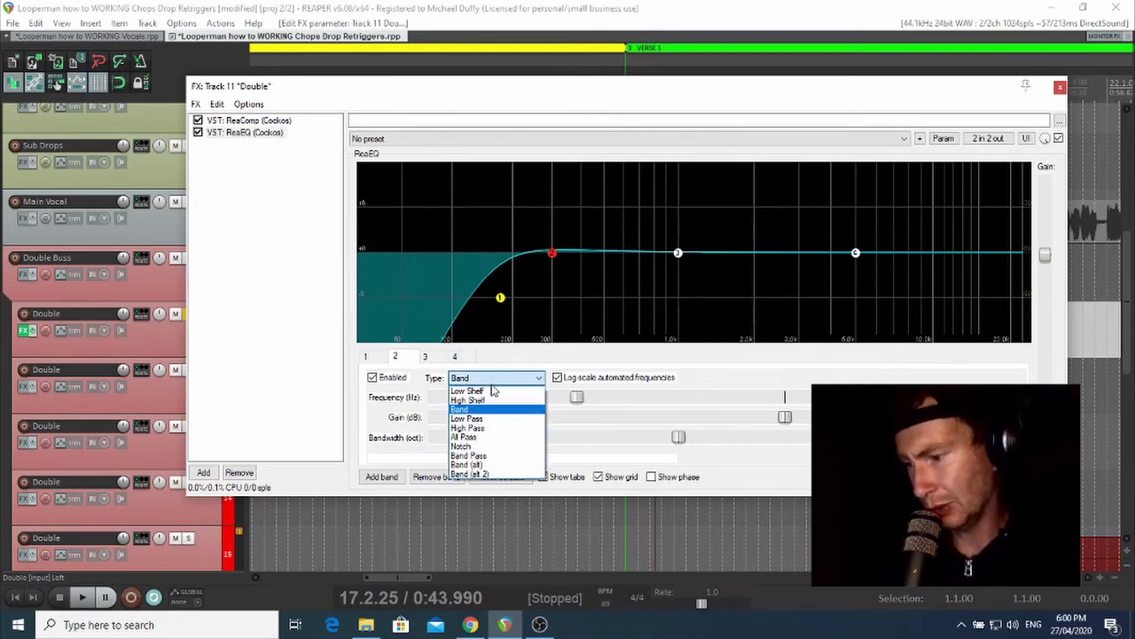
{"action": "left_click", "coordinate": [492, 392]}
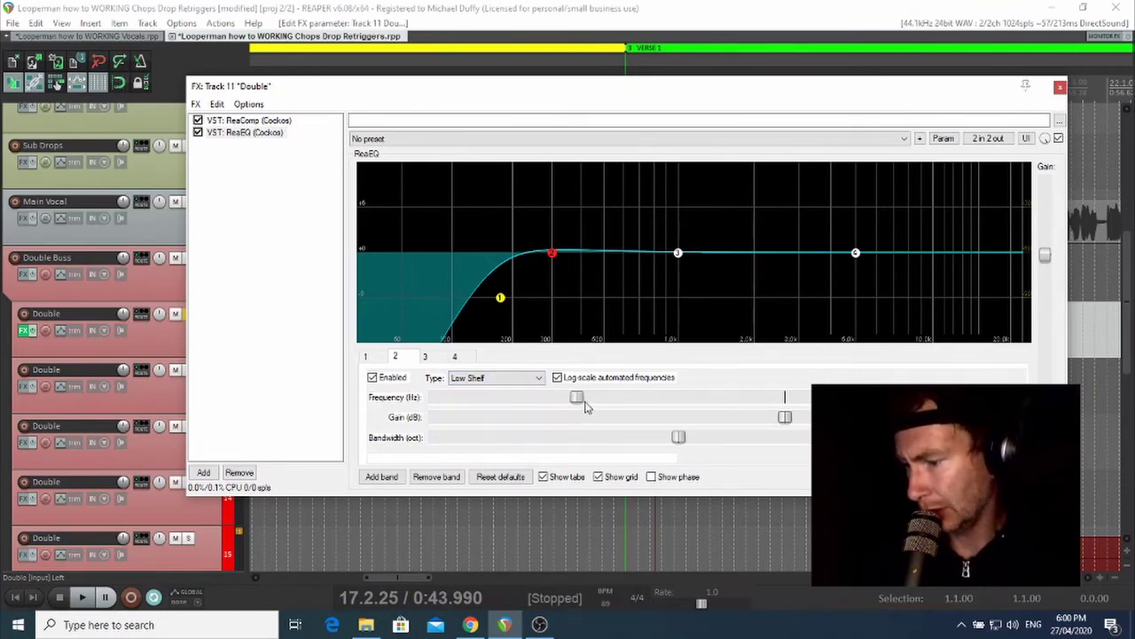
{"action": "left_click_drag", "start_coordinate": [683, 440], "coordinate": [592, 440]}
{"action": "left_click_drag", "start_coordinate": [785, 417], "coordinate": [717, 418]}
{"action": "left_click_drag", "start_coordinate": [593, 439], "coordinate": [505, 450]}
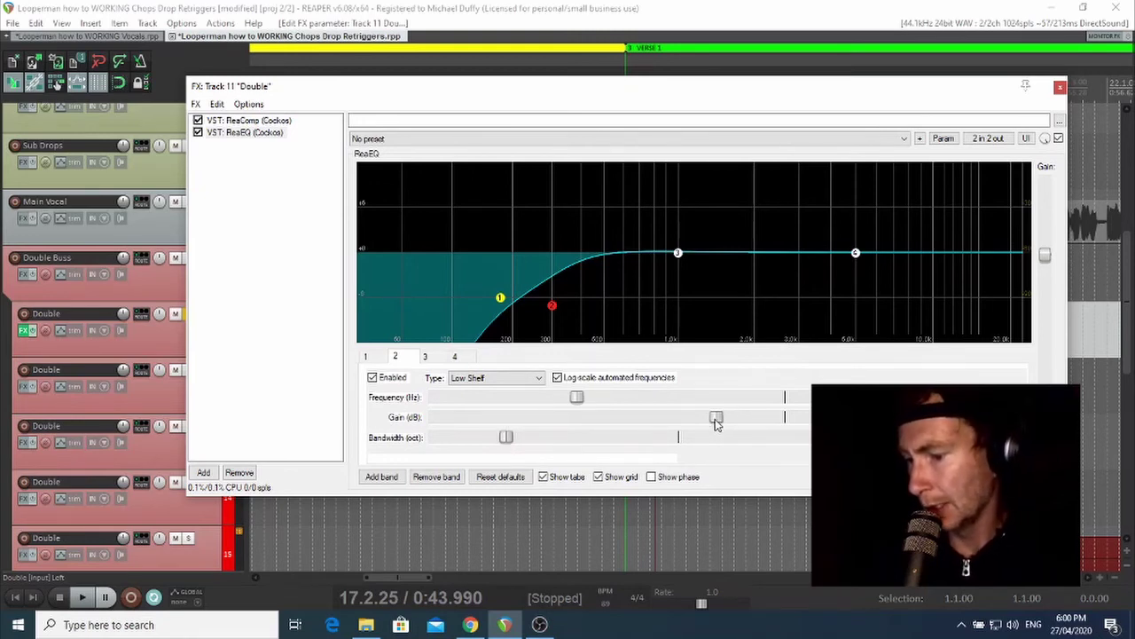
{"action": "left_click_drag", "start_coordinate": [578, 397], "coordinate": [622, 396]}
{"action": "left_click_drag", "start_coordinate": [707, 419], "coordinate": [734, 420]}
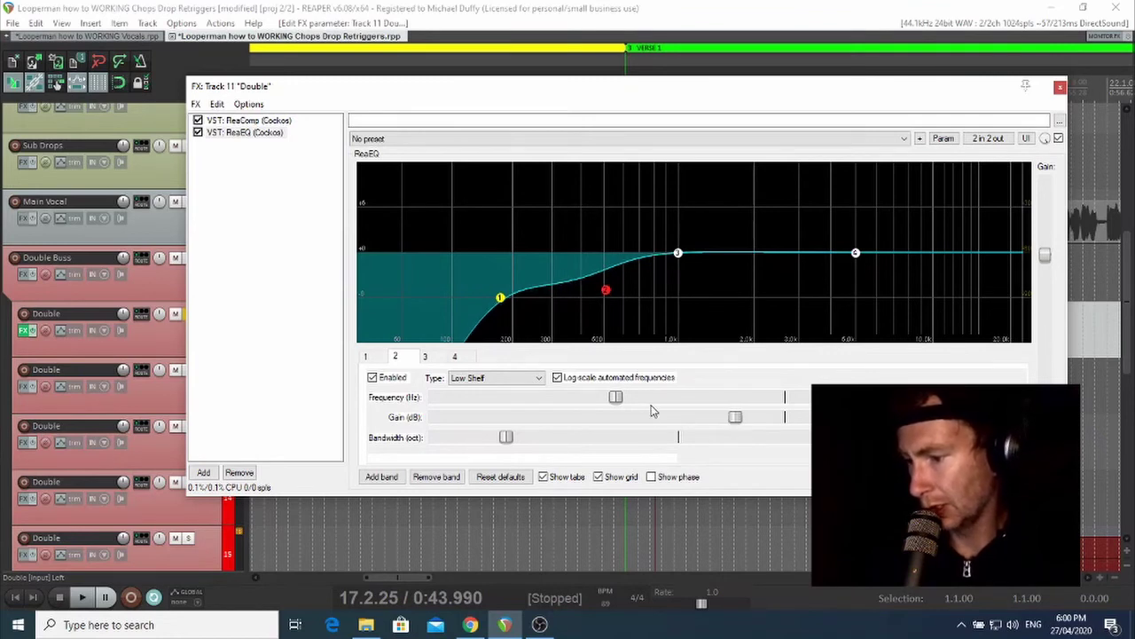
Fine-tune ReaEQ band 2 during playback, lowering its frequency to just below 500 Hz and easing its cut to about 4.5 dB.
{"action": "mouse_move", "coordinate": [617, 398]}
{"action": "left_mouse_down"}
{"action": "mouse_move", "coordinate": [631, 401]}
{"action": "mouse_move", "coordinate": [611, 400]}
{"action": "left_mouse_up"}
{"action": "key", "text": "space"}
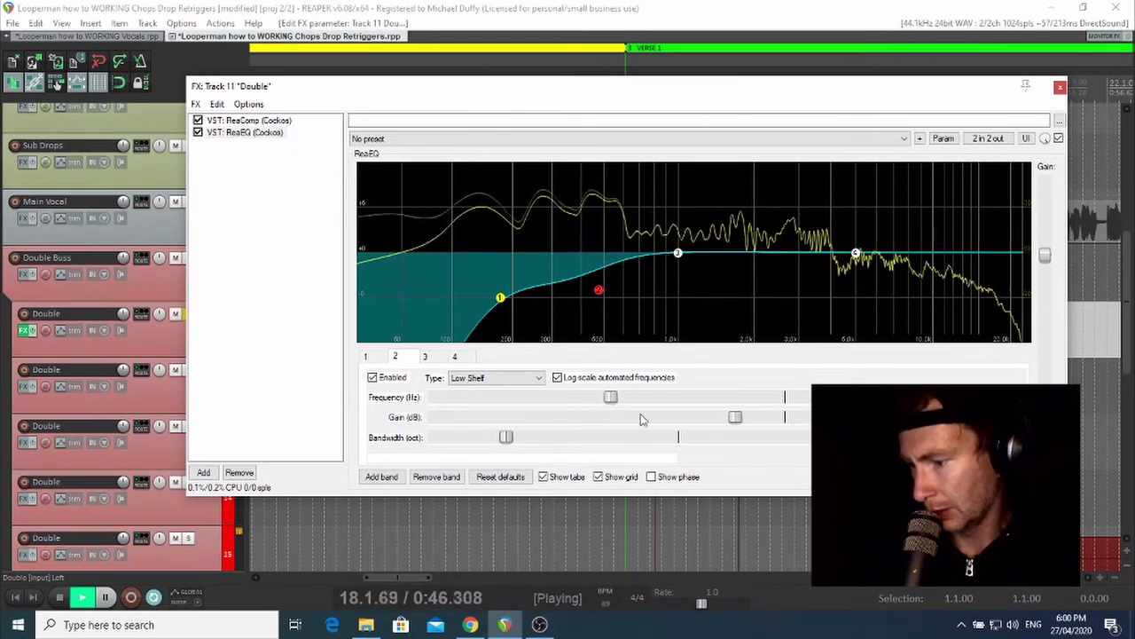
{"action": "left_click_drag", "start_coordinate": [610, 397], "coordinate": [610, 401]}
{"action": "key", "text": "space"}
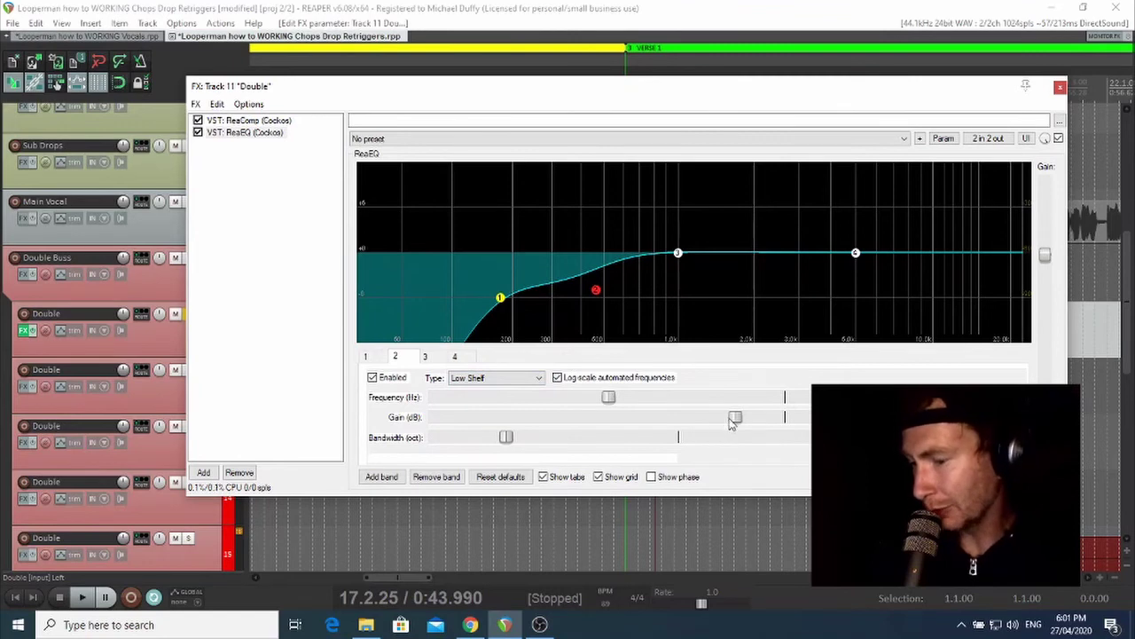
{"action": "left_click_drag", "start_coordinate": [736, 417], "coordinate": [743, 422]}
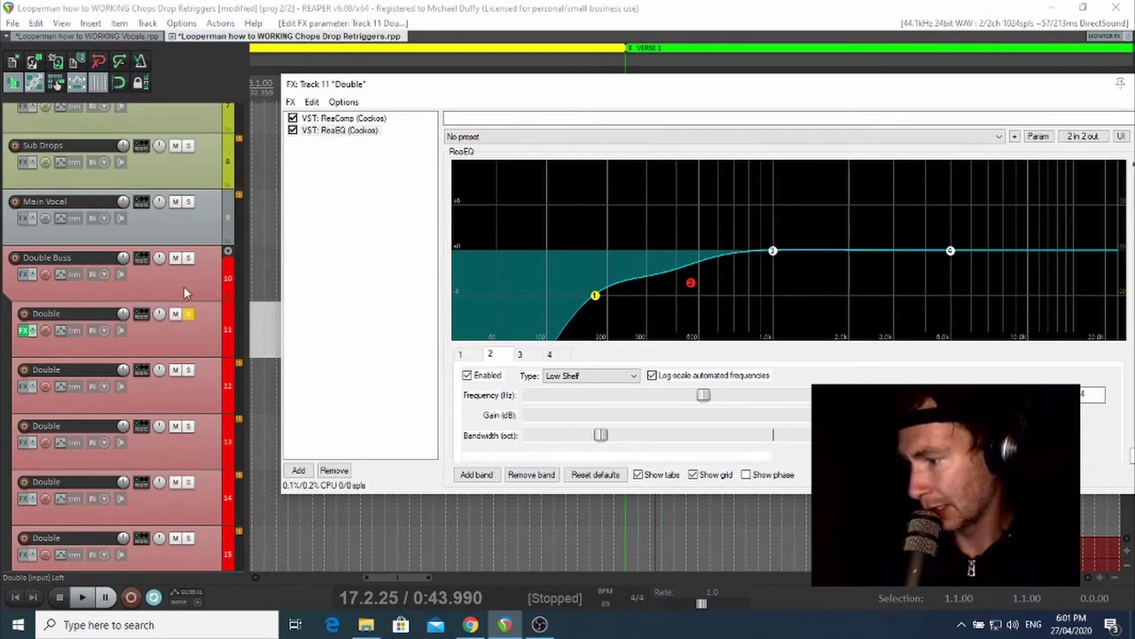
Unsolo the first Double track and mute the Main Vocal, playing the mix to check the Double.
{"action": "left_click", "coordinate": [188, 315]}
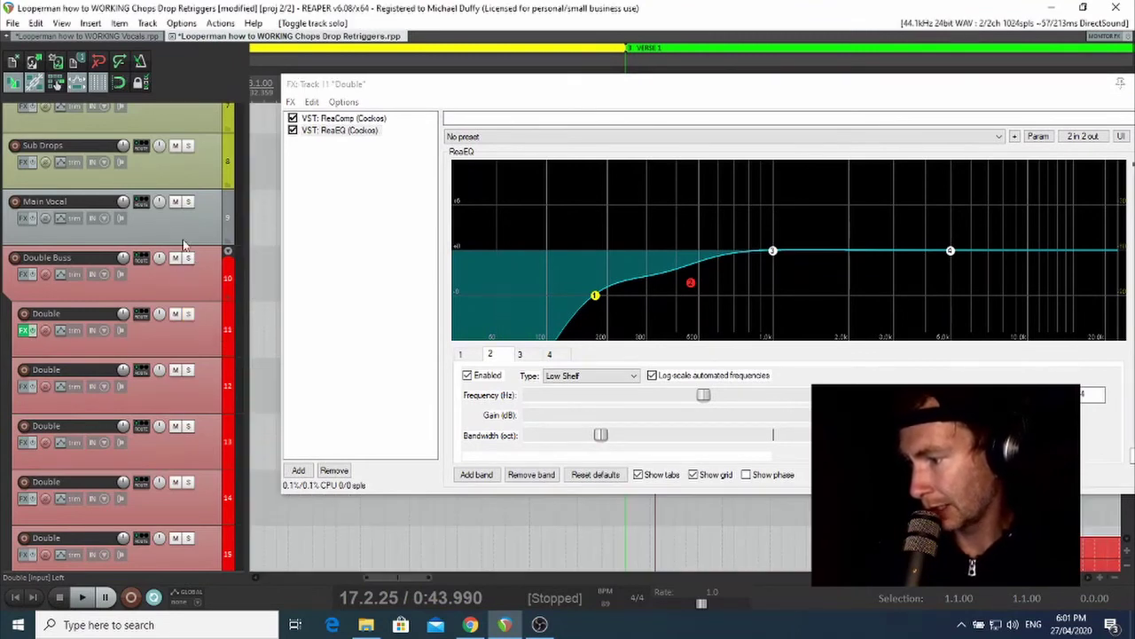
{"action": "key", "text": "space"}
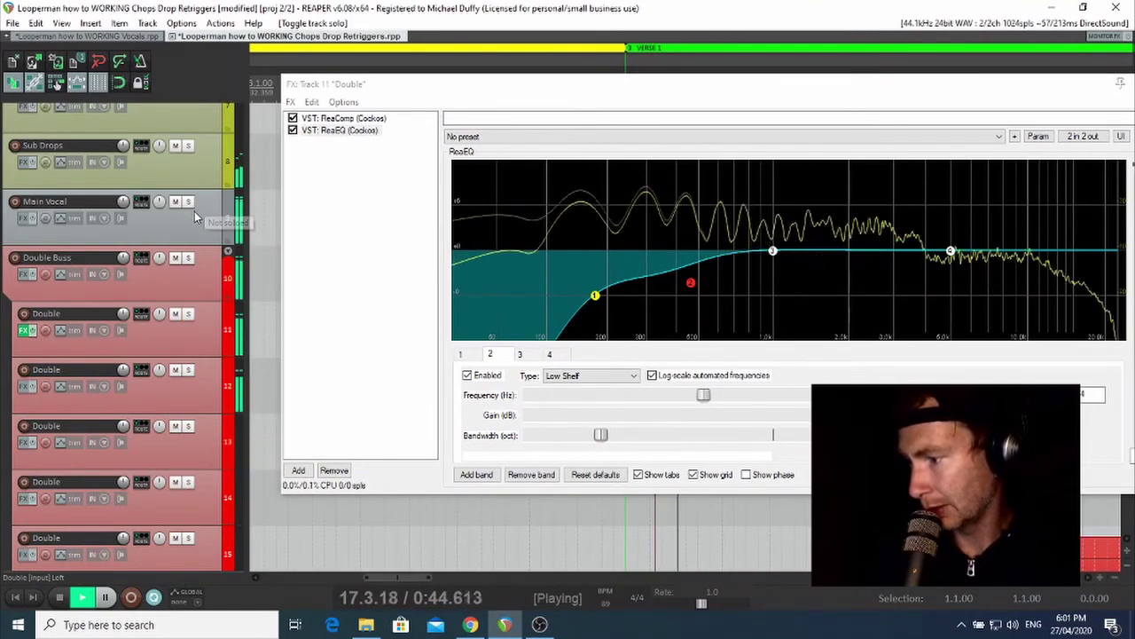
{"action": "key", "text": "space"}
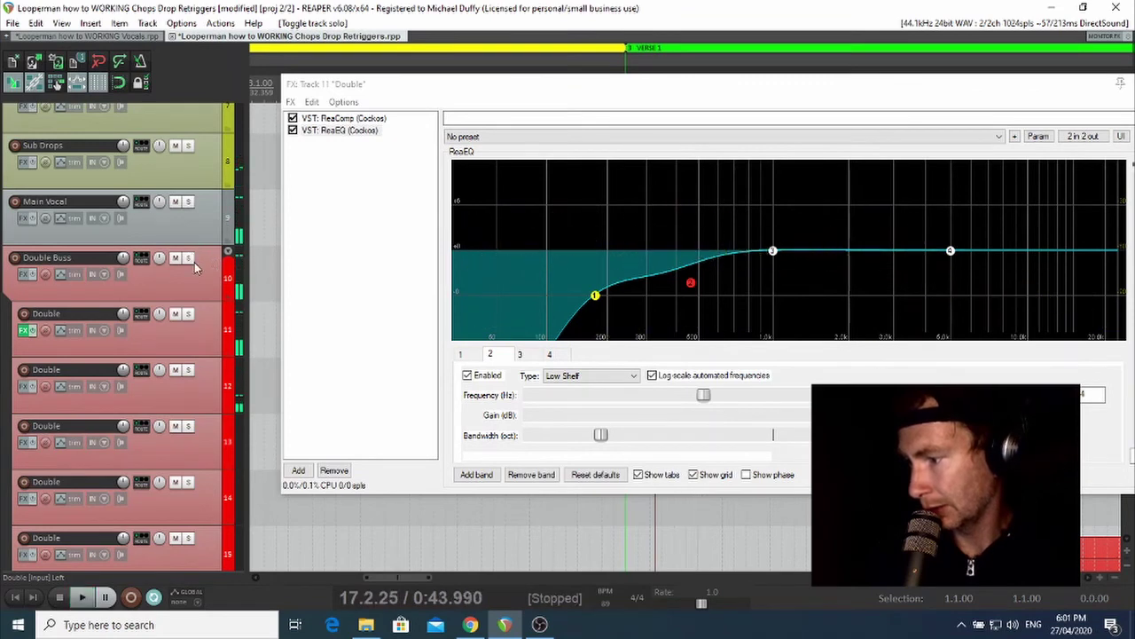
{"action": "left_click", "coordinate": [174, 202]}
{"action": "key", "text": "space"}
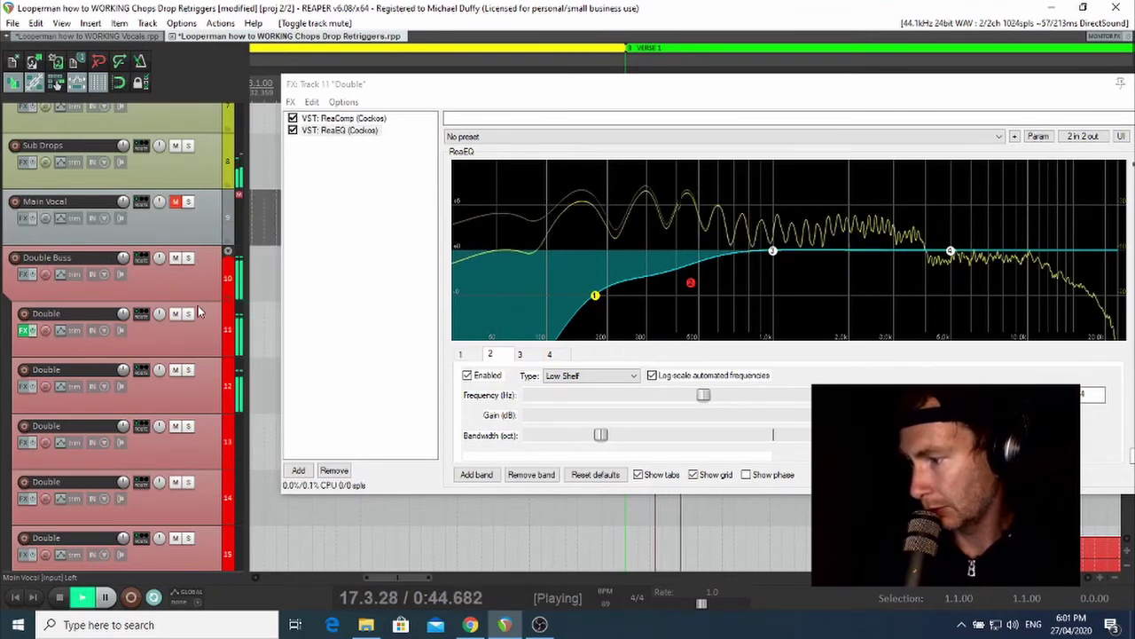
Try soloing the second, third and fourth Double tracks while playing the verse.
{"action": "left_click", "coordinate": [188, 369]}
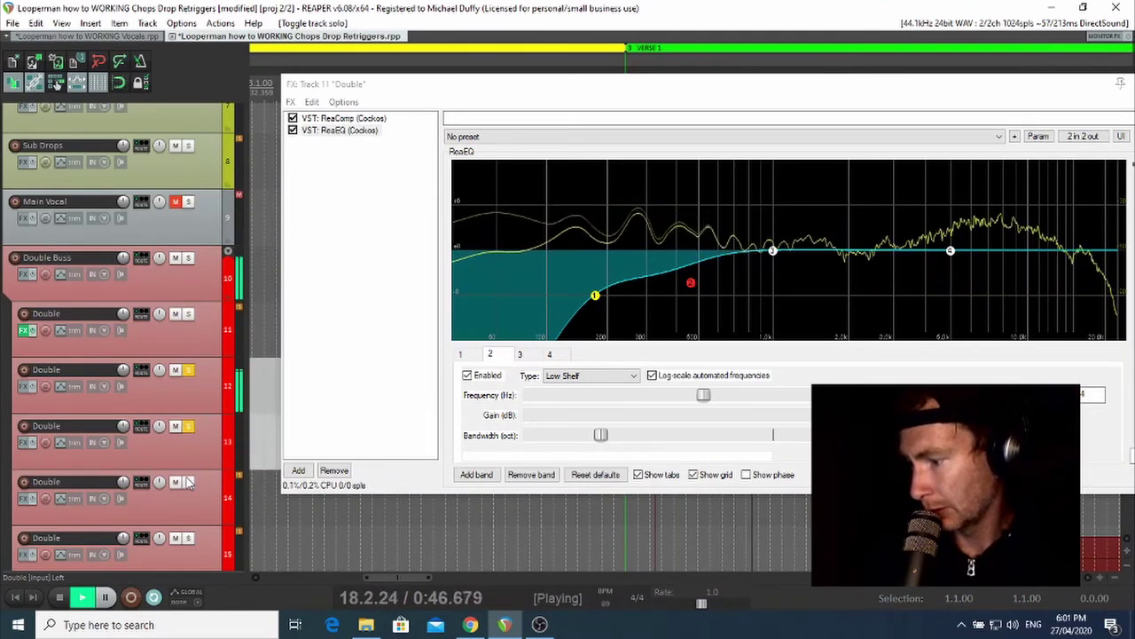
{"action": "left_click", "coordinate": [189, 481]}
{"action": "key", "text": "space"}
{"action": "key", "text": "space"}
{"action": "left_click", "coordinate": [188, 426]}
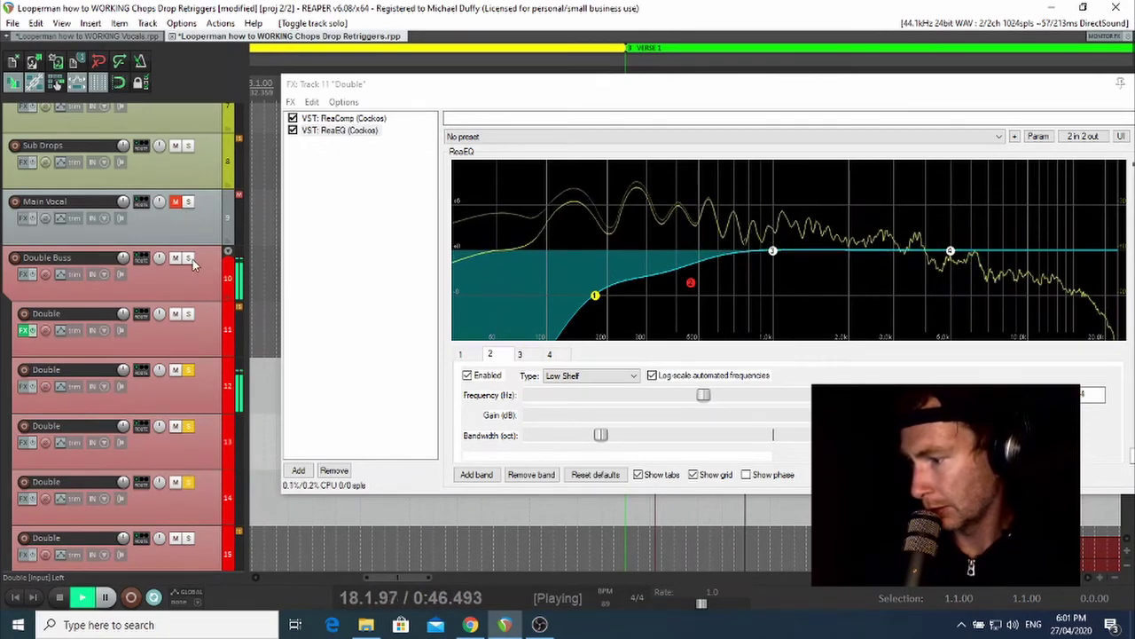
Unsolo and mute the second, third and fourth Double tracks, and play the first Double in the mix.
{"action": "left_click", "coordinate": [189, 371]}
{"action": "left_click", "coordinate": [175, 370]}
{"action": "left_click", "coordinate": [175, 426]}
{"action": "left_click", "coordinate": [175, 481]}
{"action": "left_click", "coordinate": [189, 483]}
{"action": "left_click", "coordinate": [189, 428]}
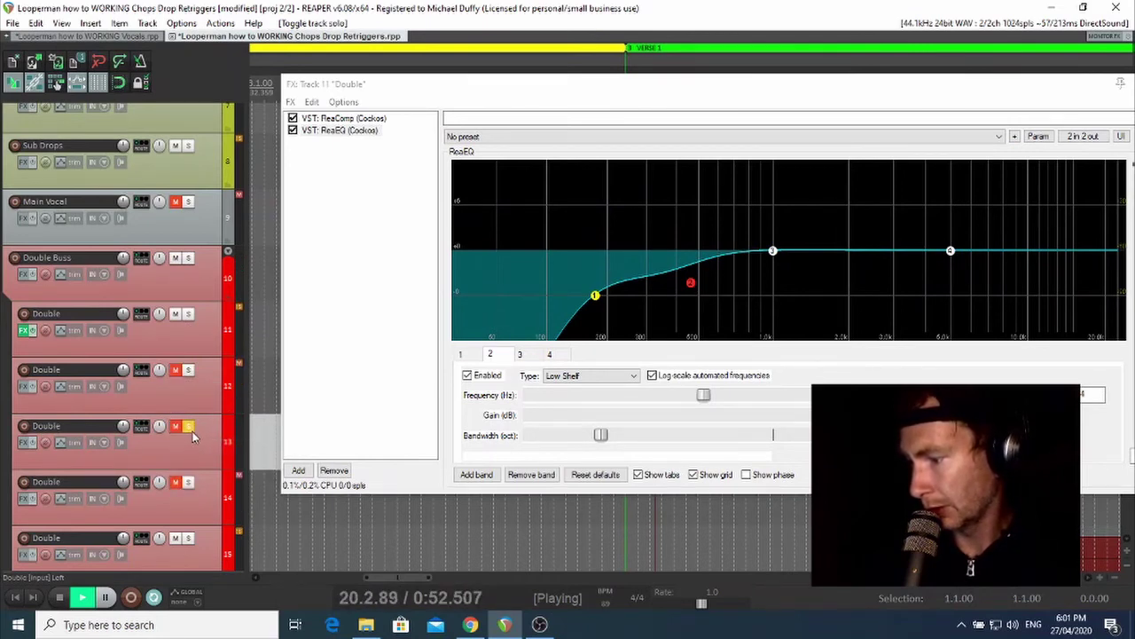
{"action": "key", "text": "space"}
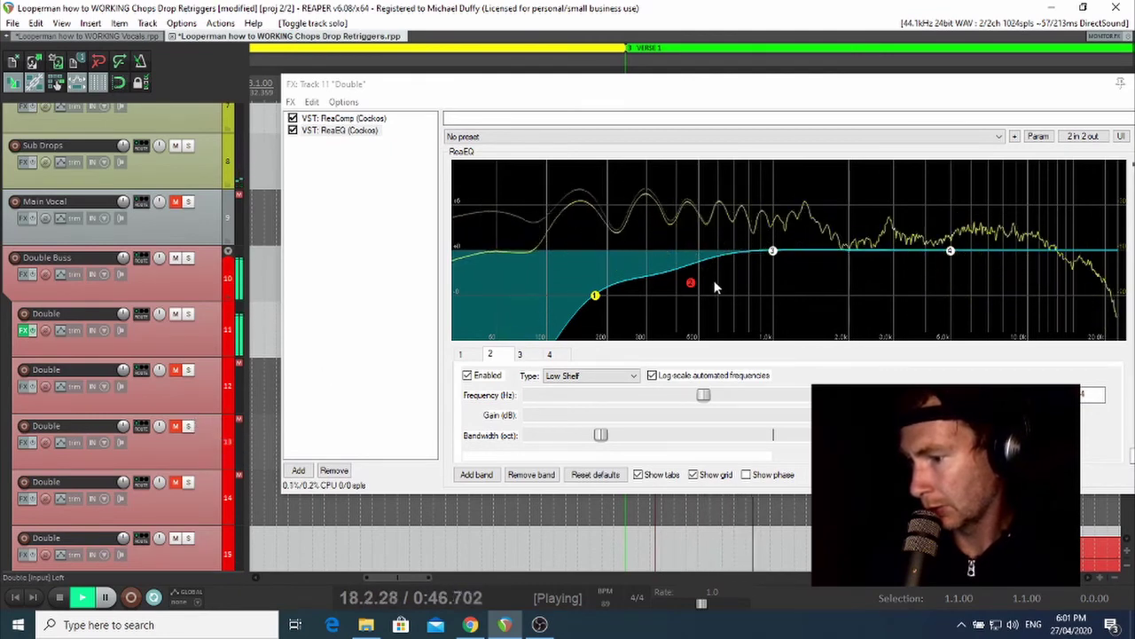
{"action": "key", "text": "space"}
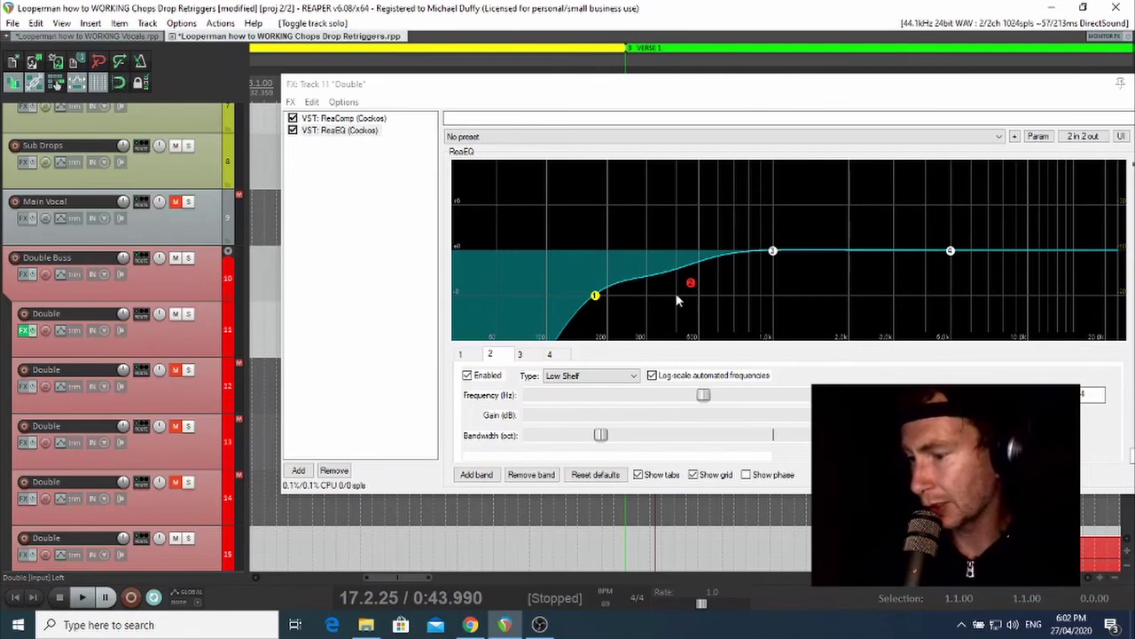
Raise ReaEQ band 3 to around 1.5 kHz with a boost of about 3.5 dB, and audition it in playback.
{"action": "left_click", "coordinate": [524, 355]}
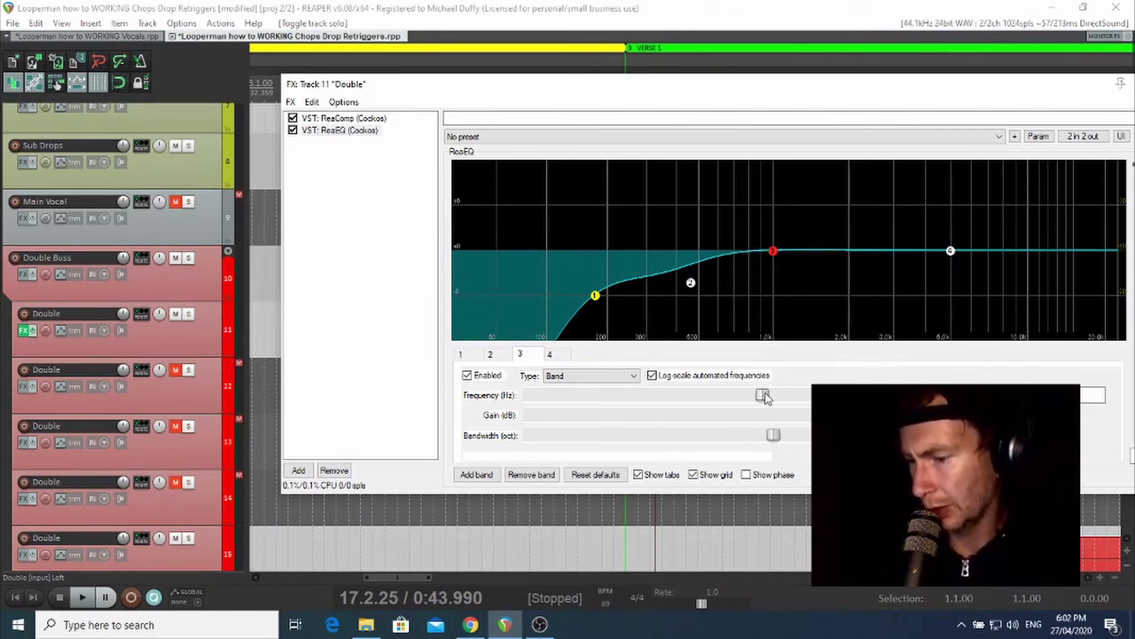
{"action": "left_click_drag", "start_coordinate": [765, 396], "coordinate": [796, 388]}
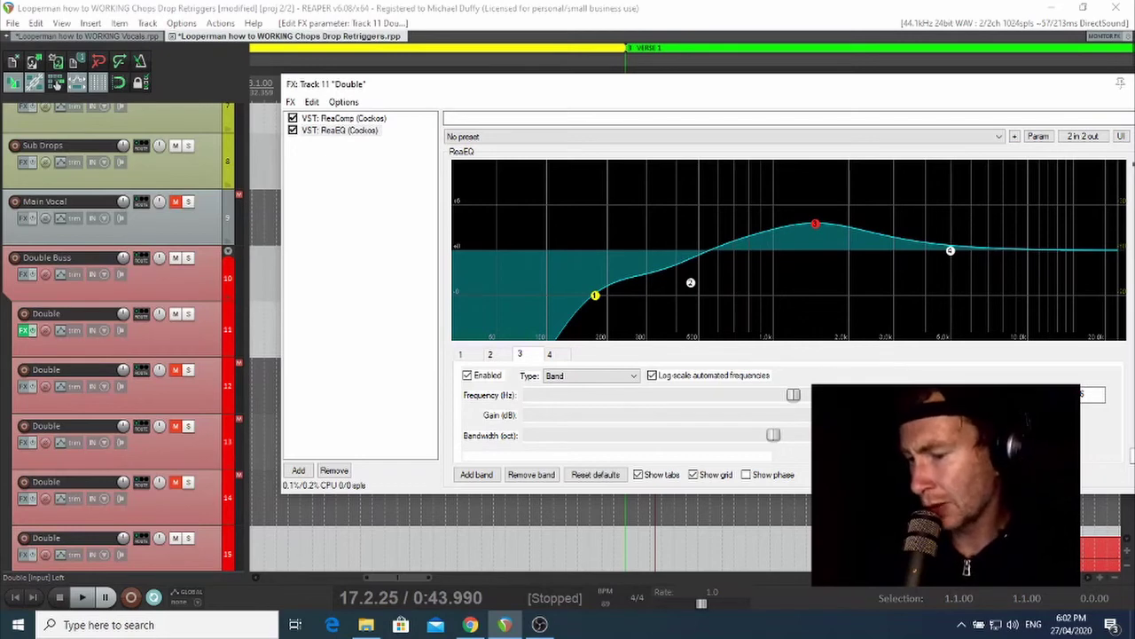
{"action": "key", "text": "space"}
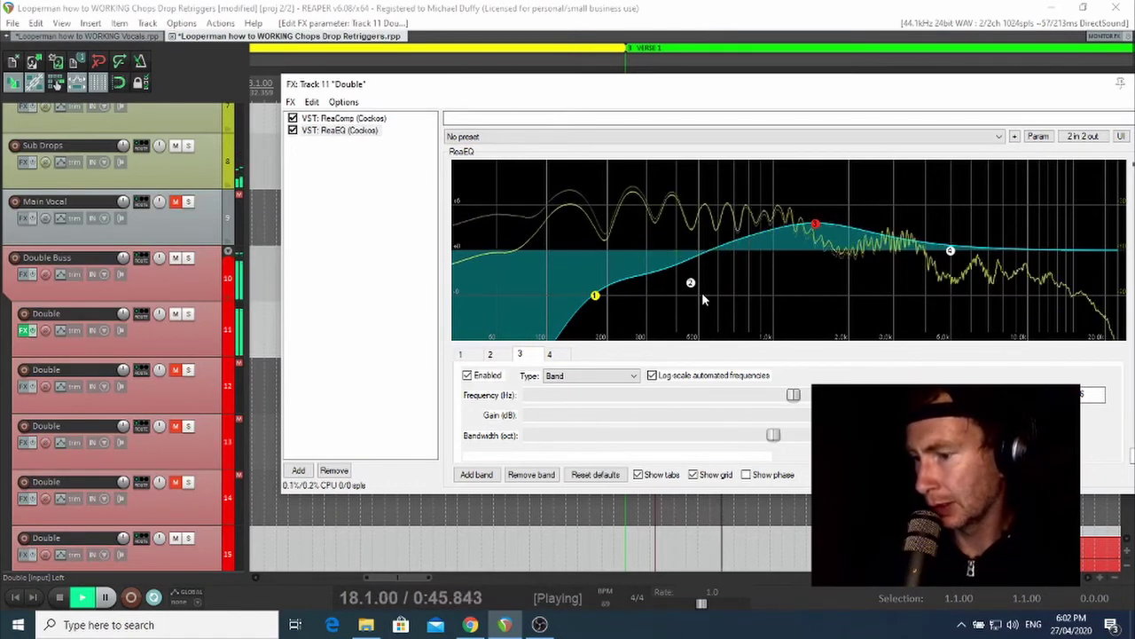
{"action": "key", "text": "space"}
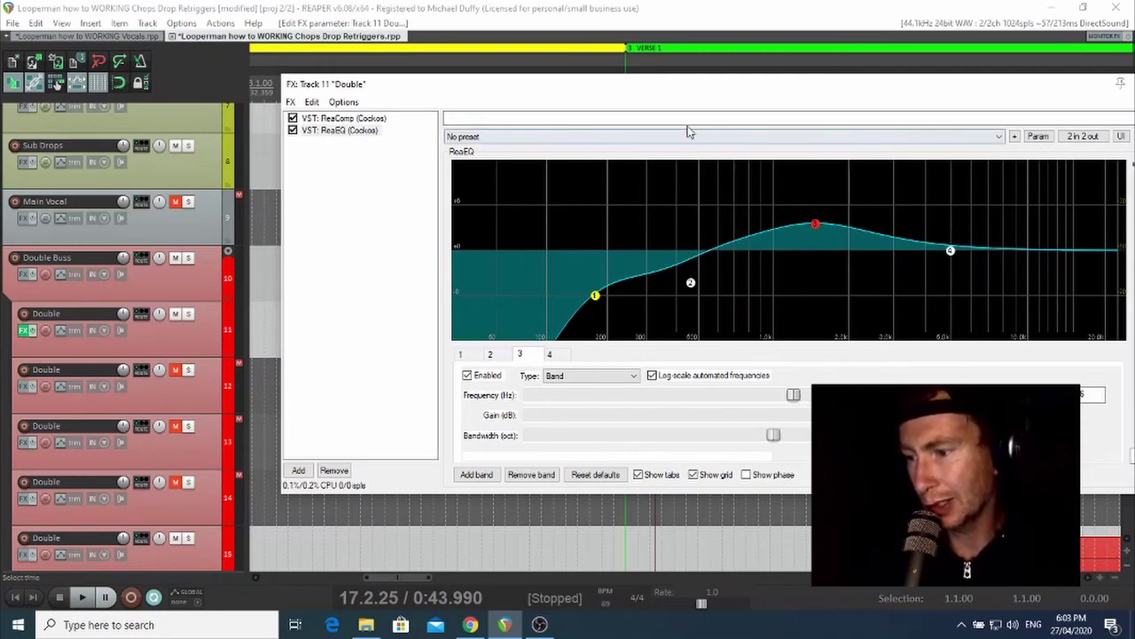
Narrow the Double track's FX window and move it clear of the project tabs and timeline ruler.
{"action": "left_click_drag", "start_coordinate": [882, 89], "coordinate": [761, 133]}
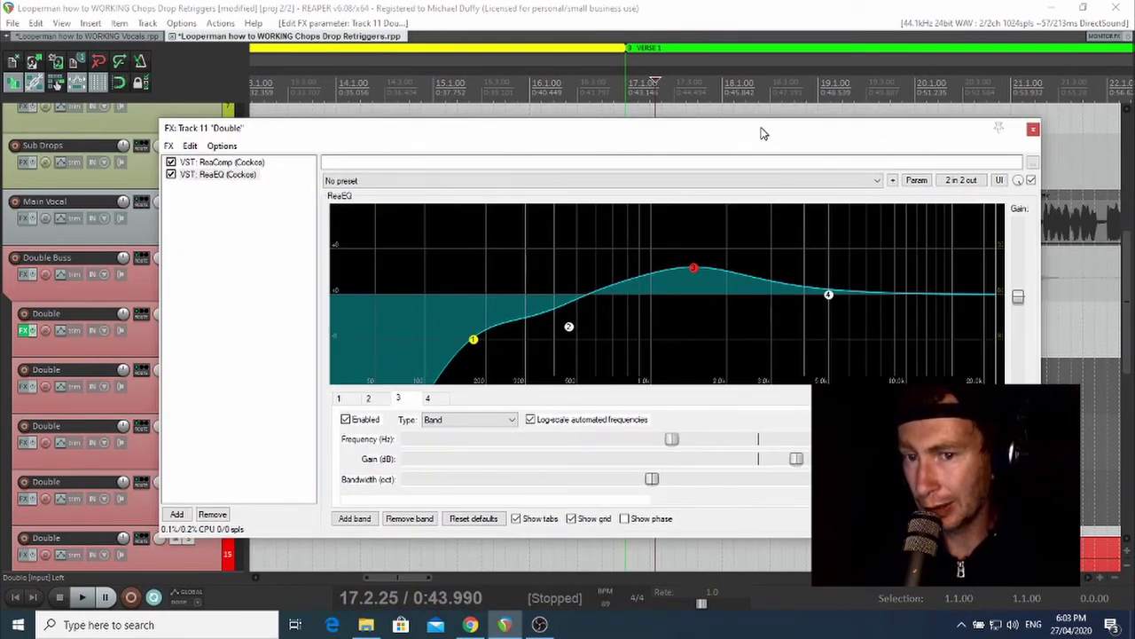
{"action": "left_click_drag", "start_coordinate": [761, 133], "coordinate": [721, 94]}
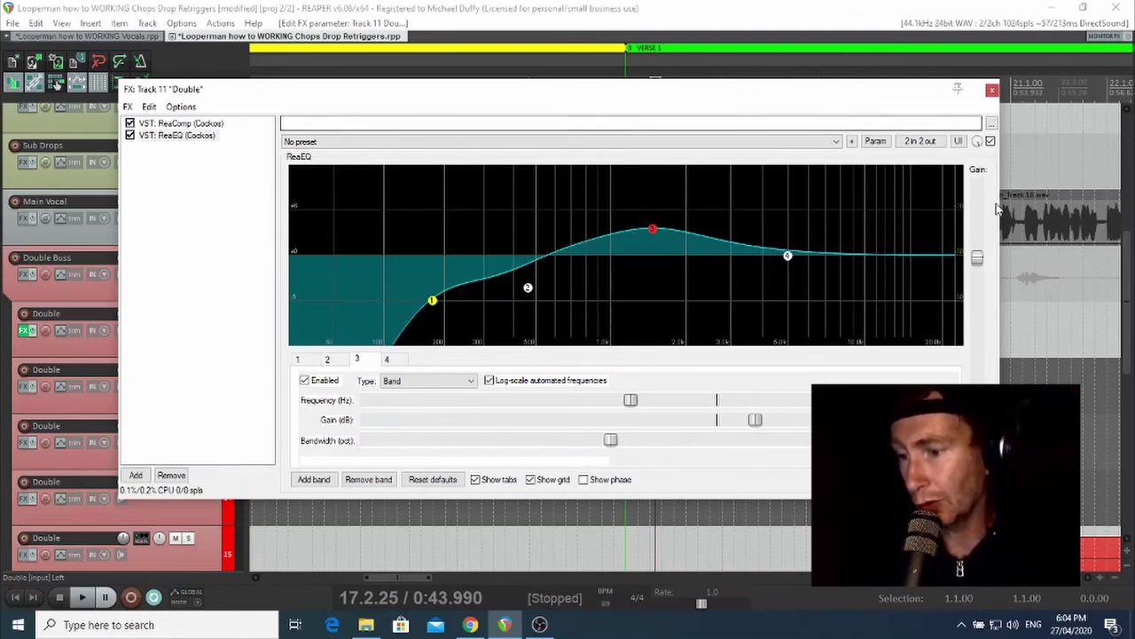
{"action": "left_click_drag", "start_coordinate": [997, 208], "coordinate": [875, 210]}
{"action": "left_click_drag", "start_coordinate": [765, 91], "coordinate": [924, 195]}
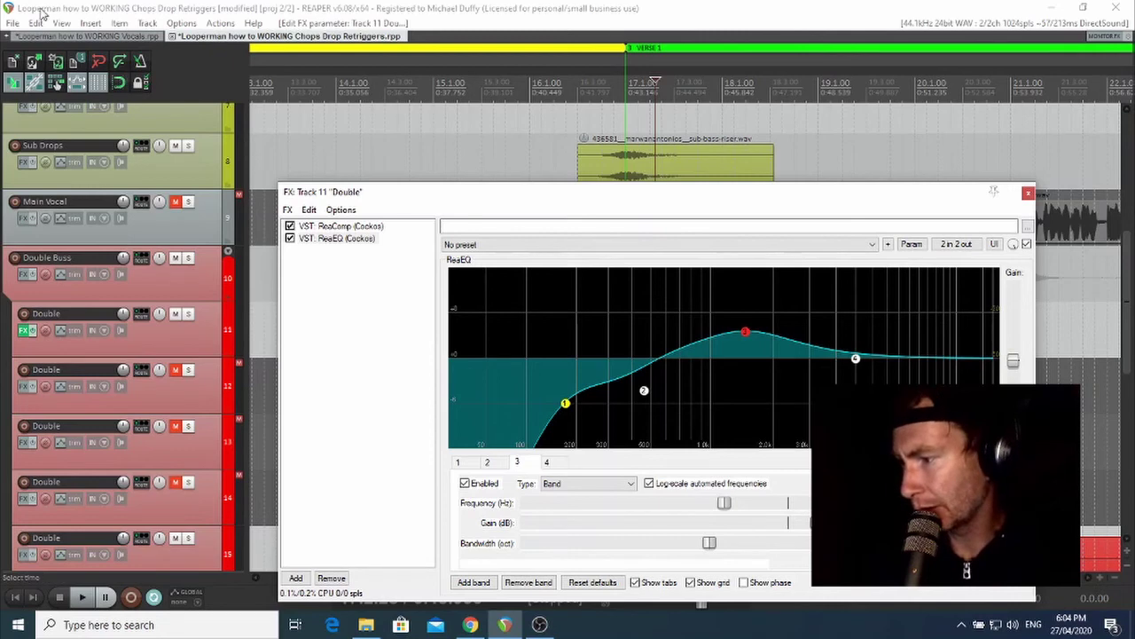
Open the Beez Main track's effects in the WORKING Vocals project and examine its TDR Nova EQ curve during playback.
{"action": "left_click", "coordinate": [78, 36]}
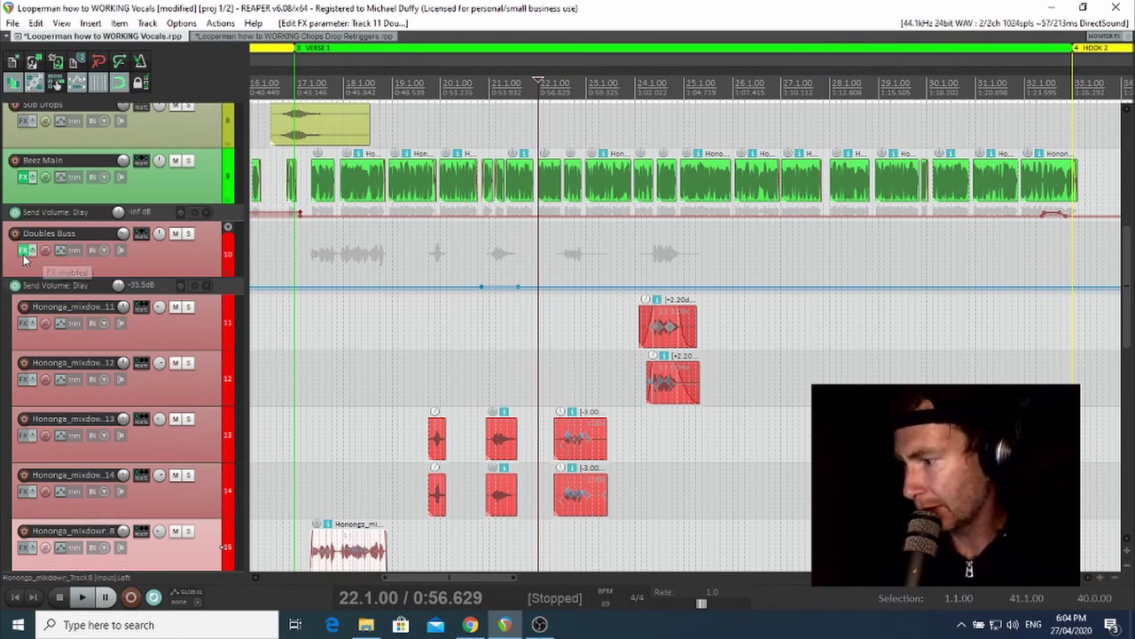
{"action": "left_click", "coordinate": [26, 179]}
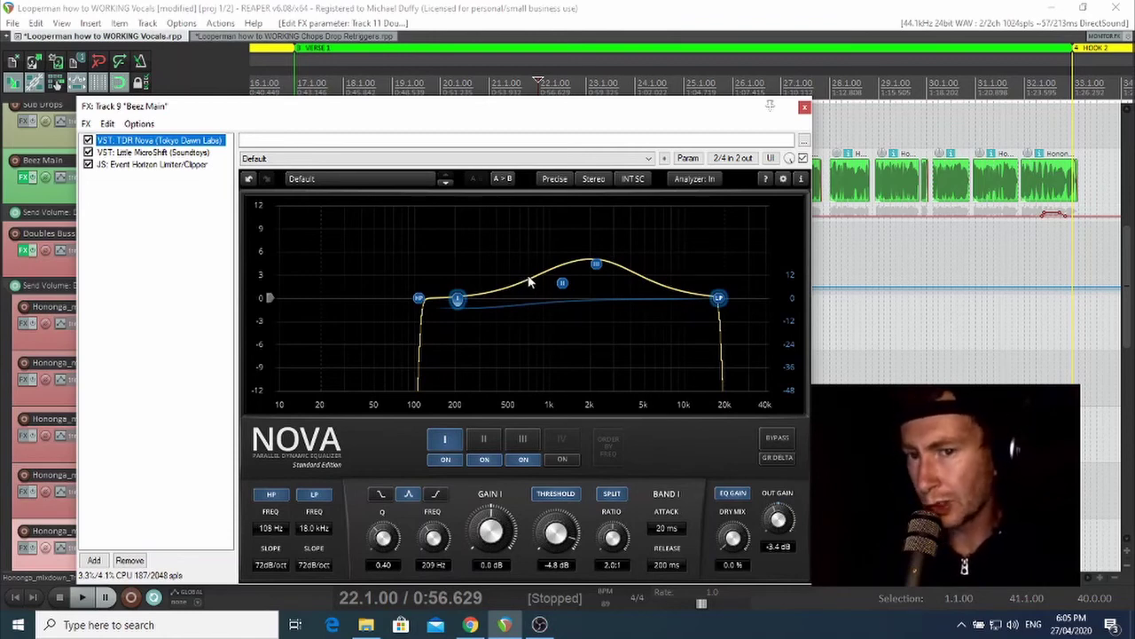
{"action": "left_click_drag", "start_coordinate": [495, 107], "coordinate": [585, 167]}
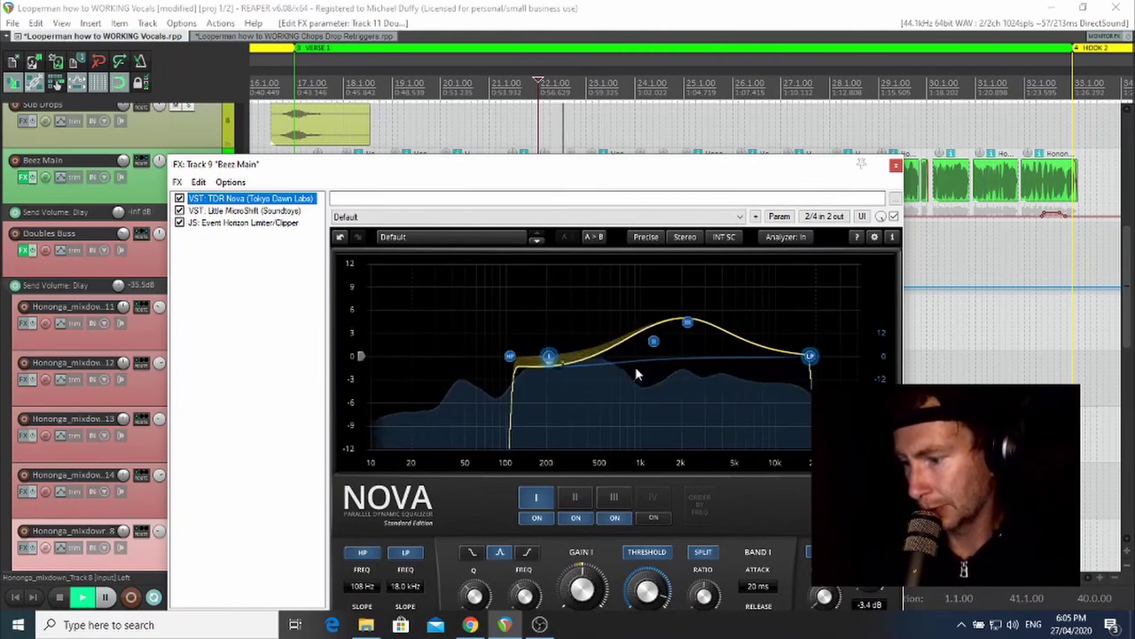